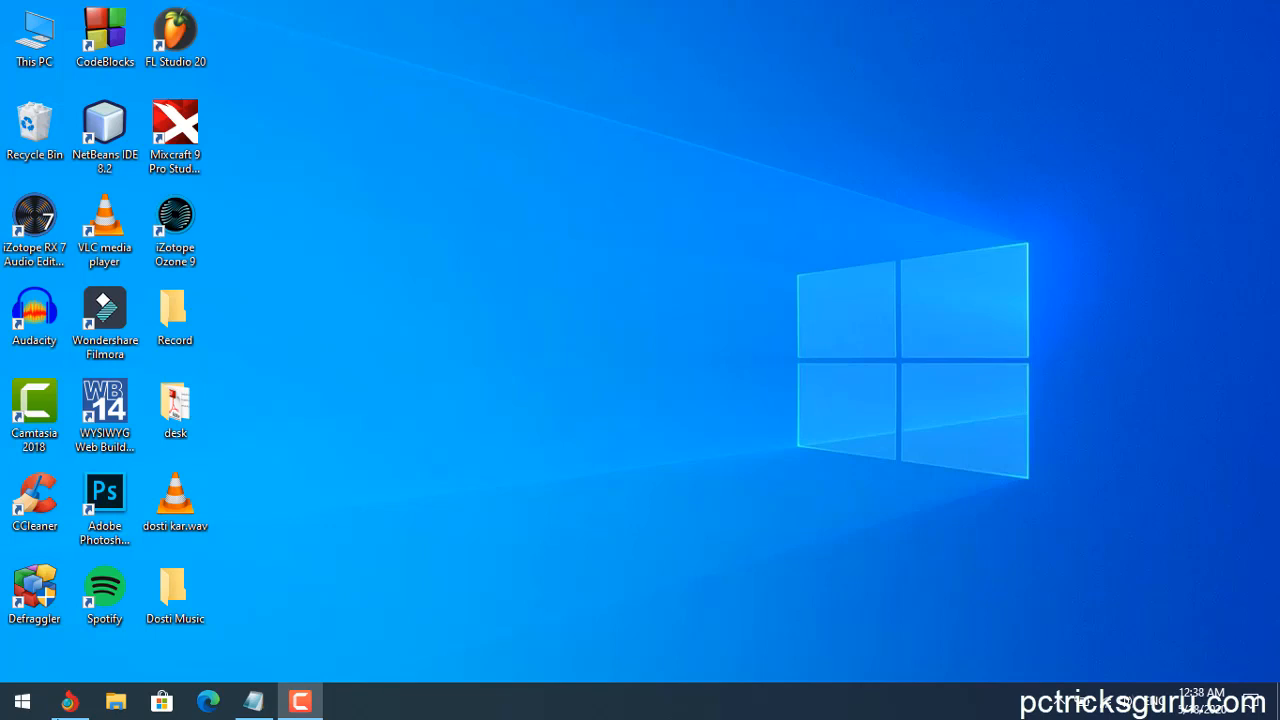
# Review the home studio equipment list and the Amazon pages for the Wright WR 800 condenser microphones and the WP 101 pop filter.
pyautogui.click(254, 702)
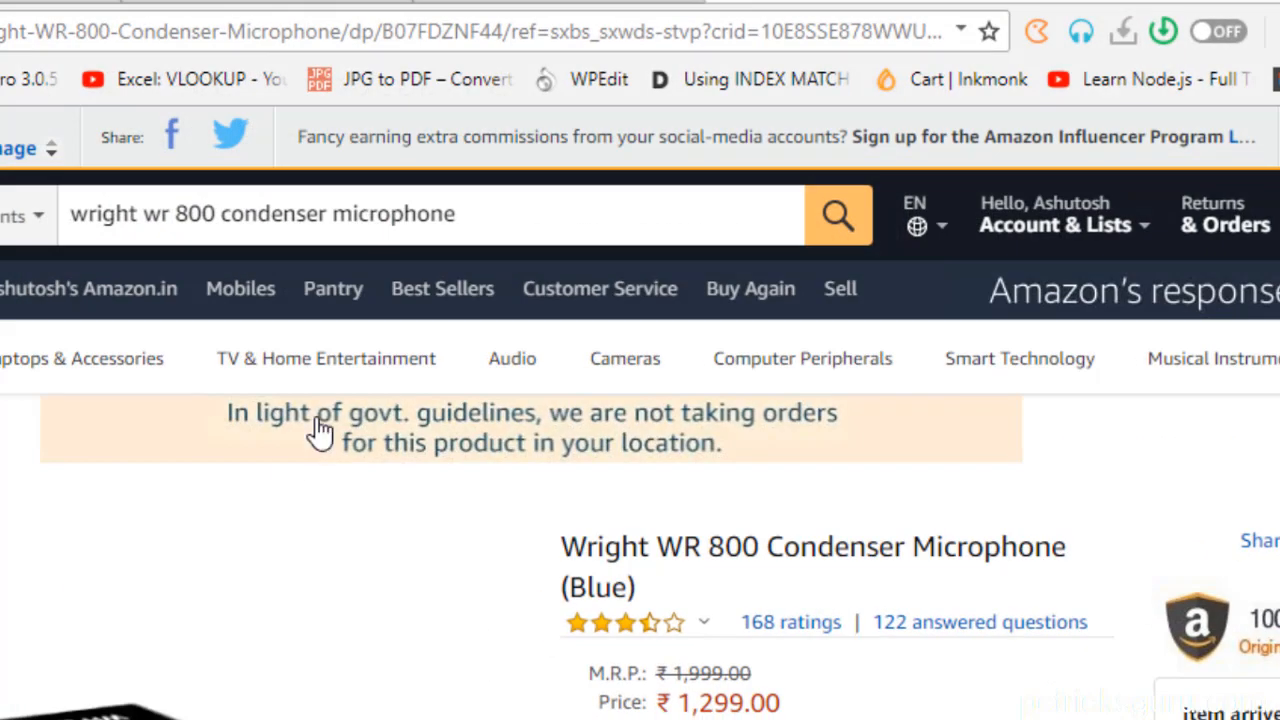
pyautogui.moveTo(1231, 385)
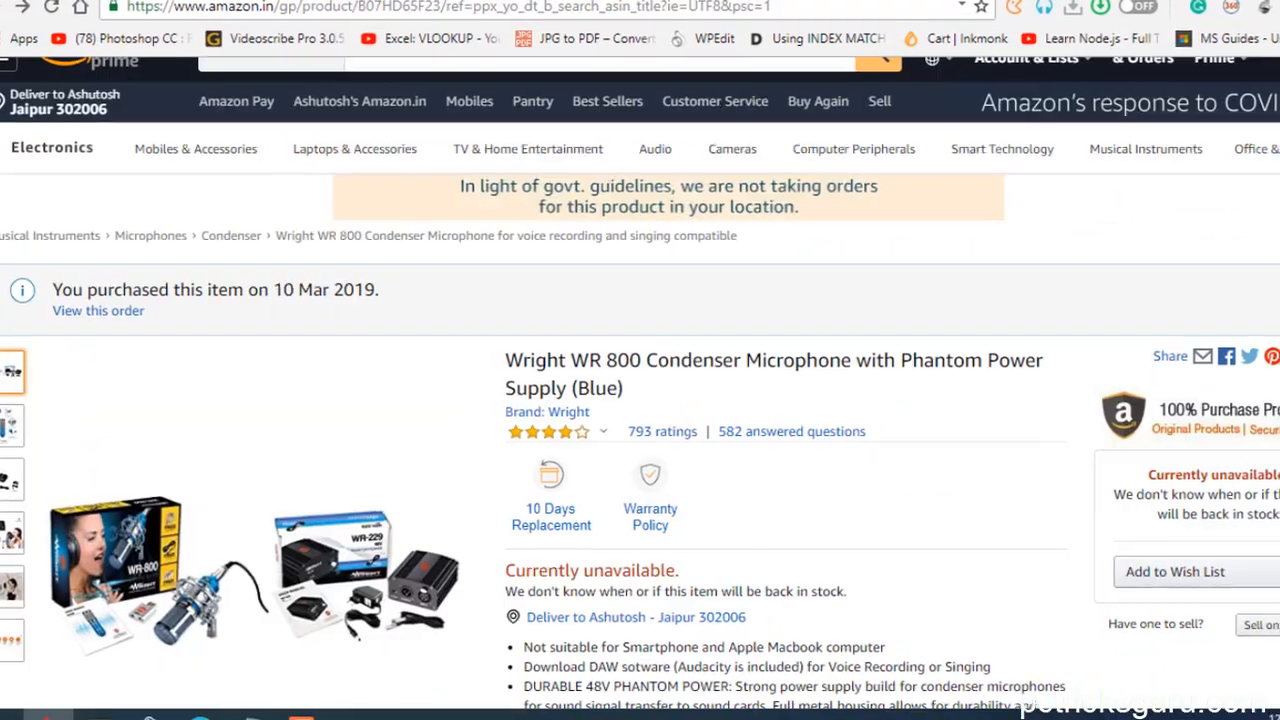
pyautogui.moveTo(254, 541)
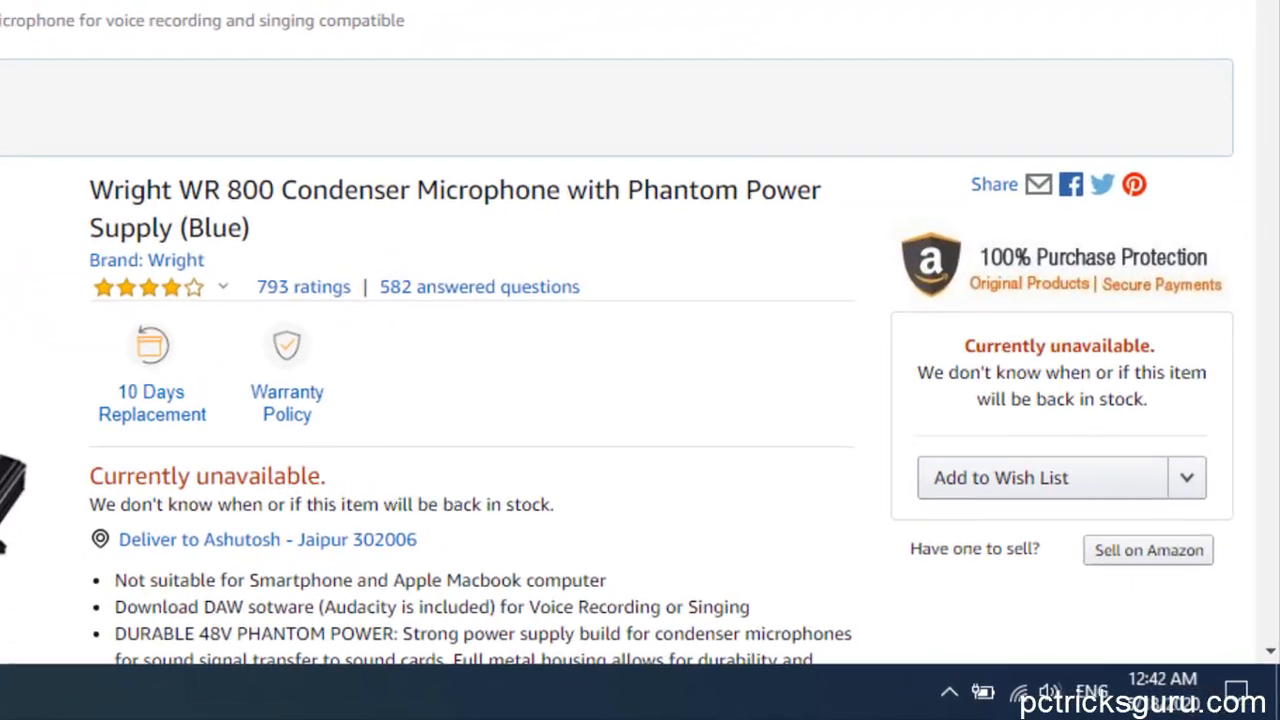
pyautogui.click(464, 14)
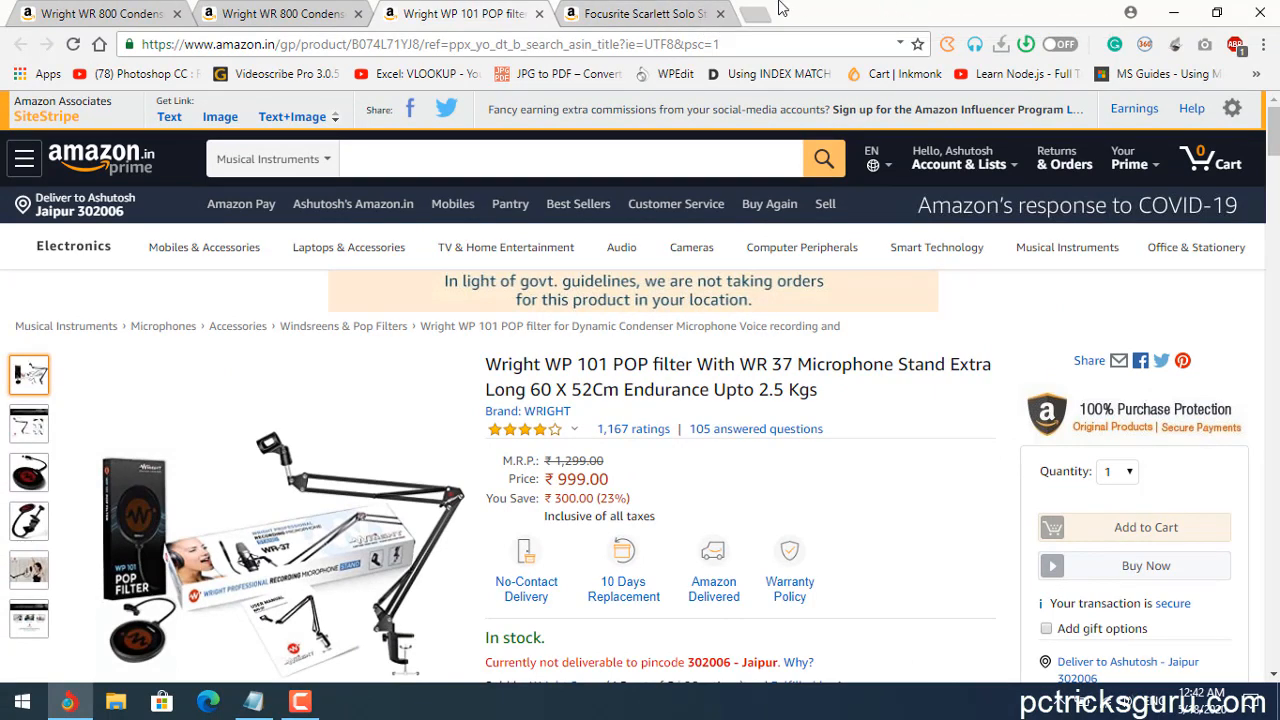
# Examine the photos and included items of the Focusrite Scarlett Solo Studio 2nd Gen Recording Bundle on its product page.
pyautogui.click(668, 10)
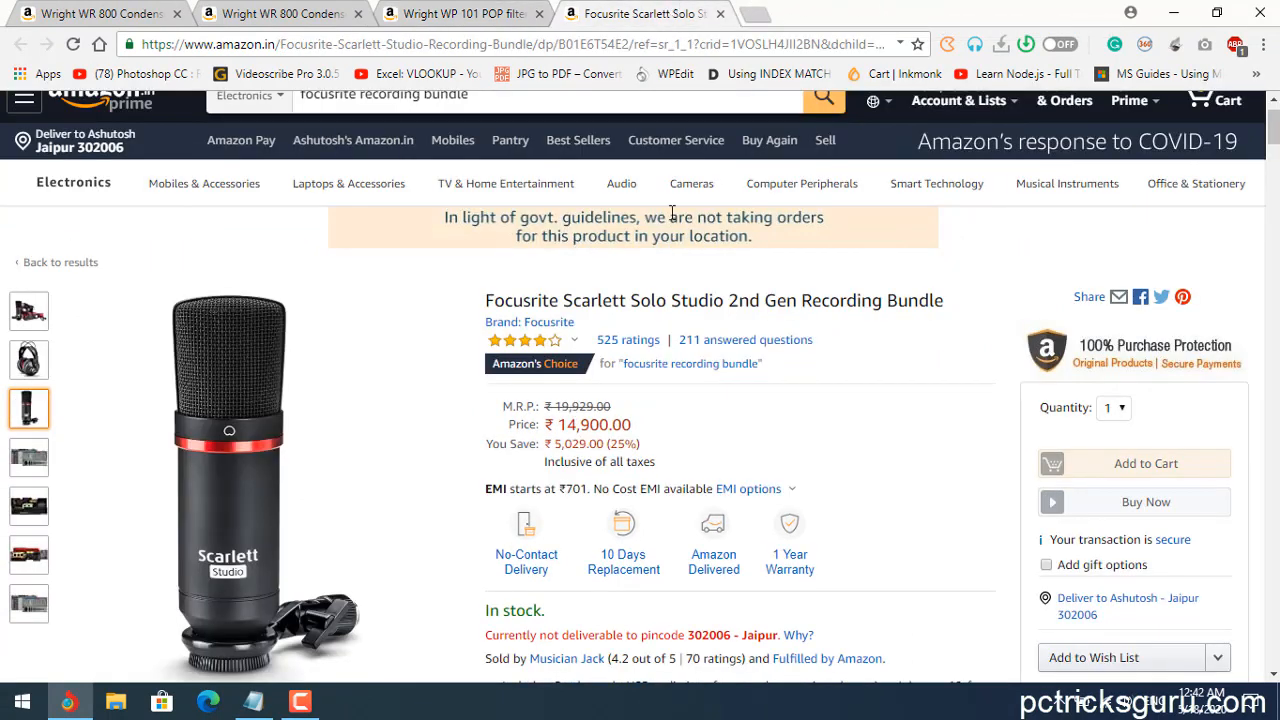
pyautogui.scroll(-2, 80, 175)
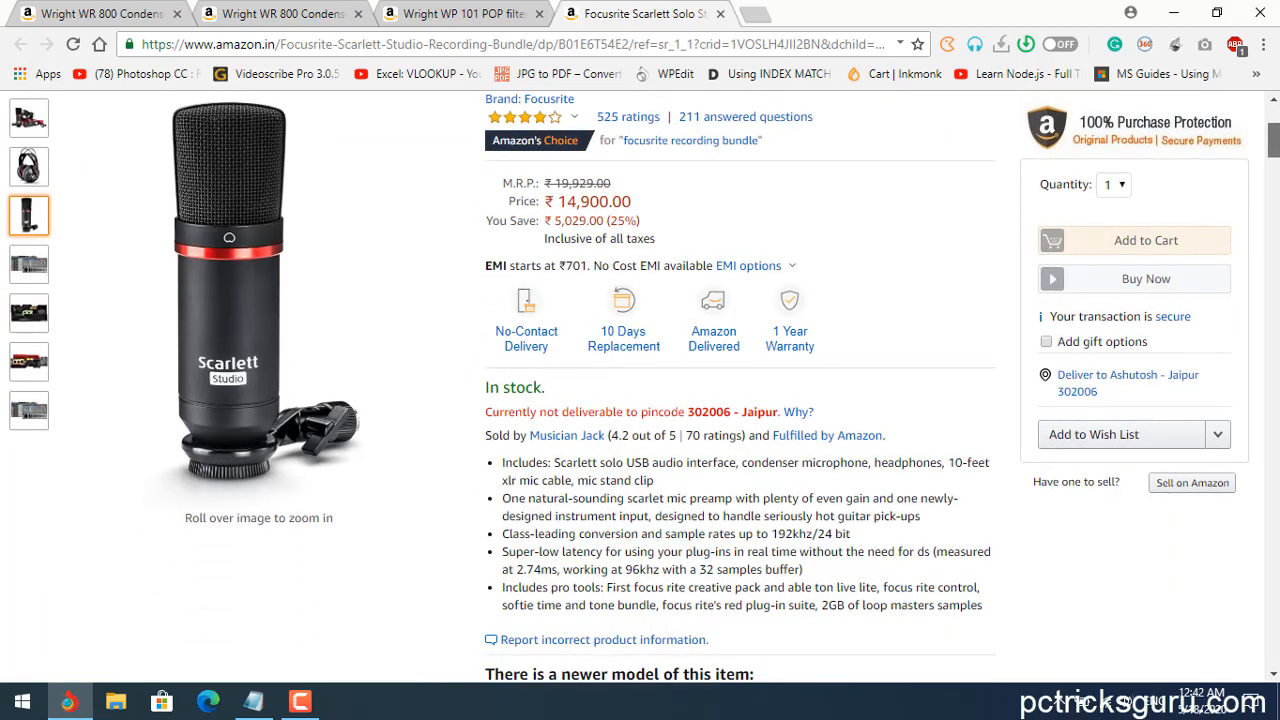
pyautogui.moveTo(31, 138)
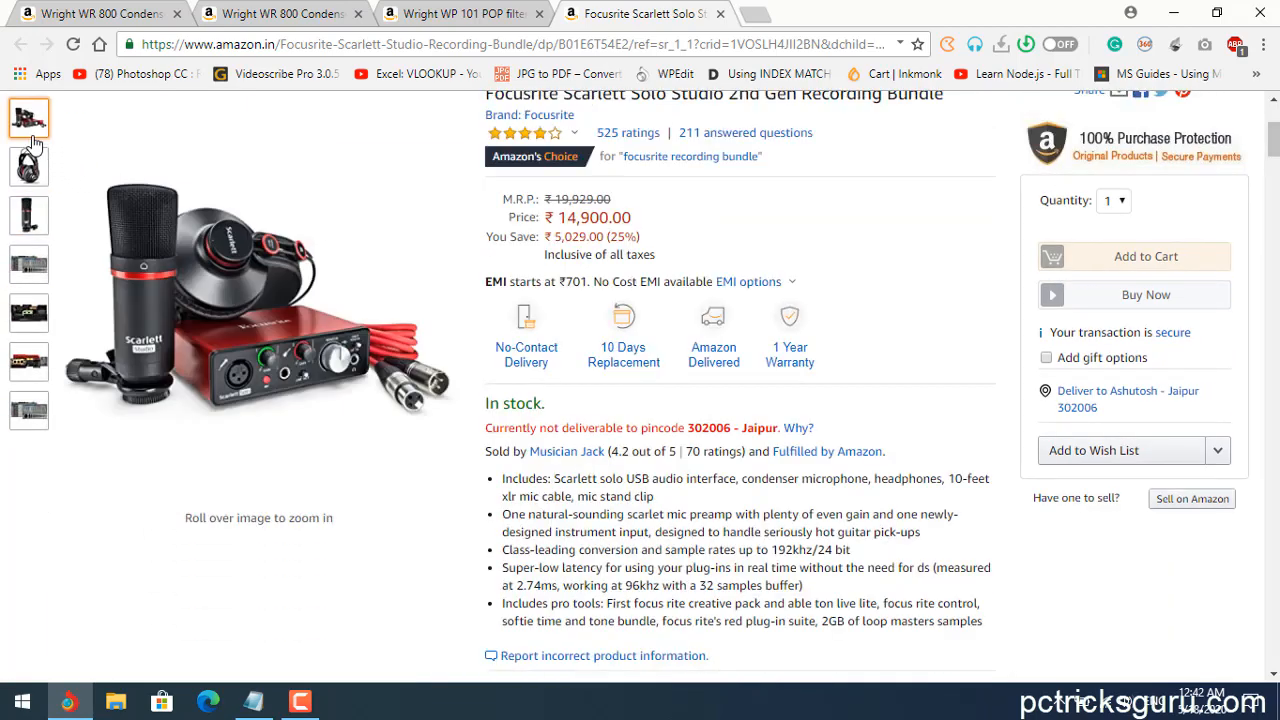
pyautogui.moveTo(185, 260)
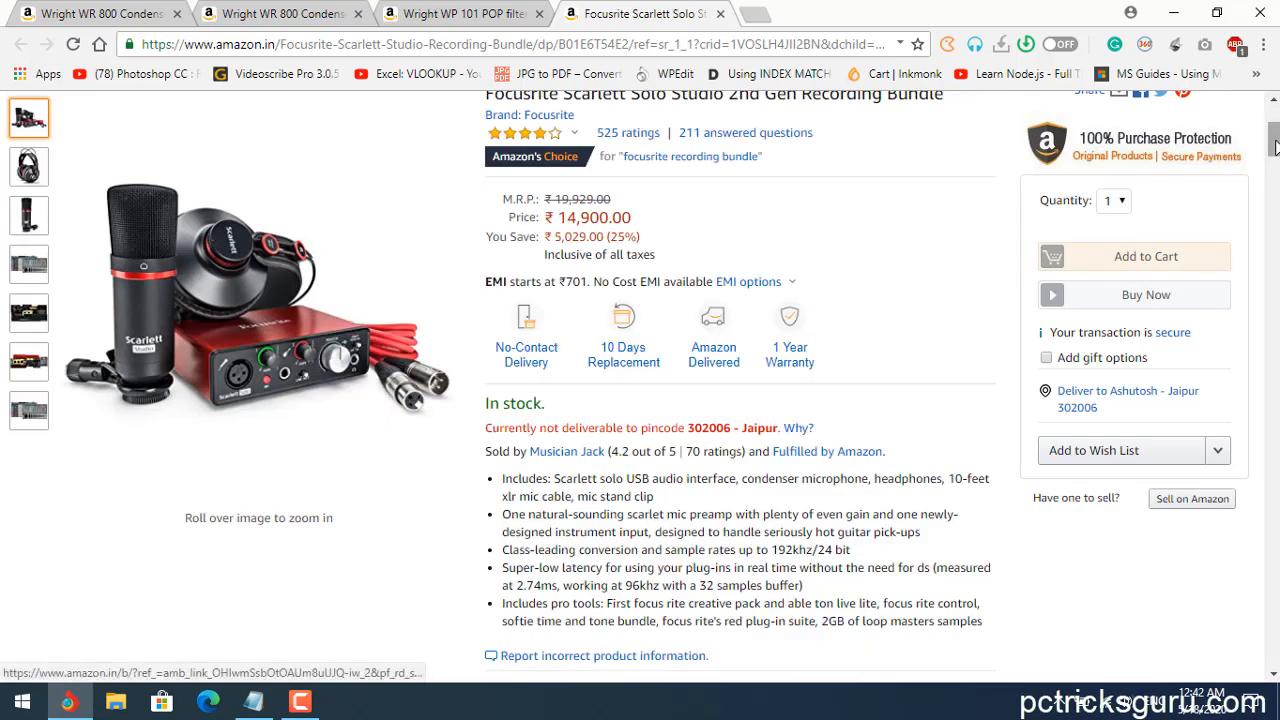
pyautogui.moveTo(1276, 148); pyautogui.dragTo(1276, 139)
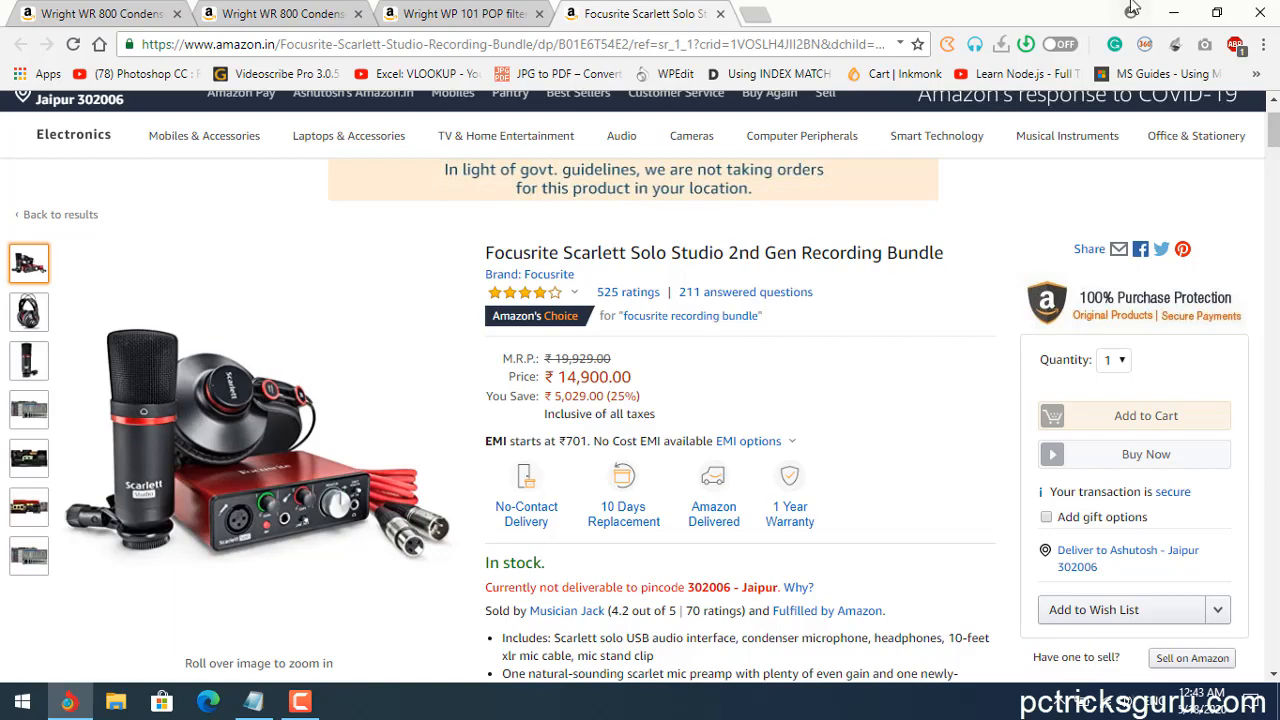
# Close the browser, minimize the equipment list, and launch Mixcraft 9 Pro Studio, dismissing its new project settings.
pyautogui.click(1259, 13)
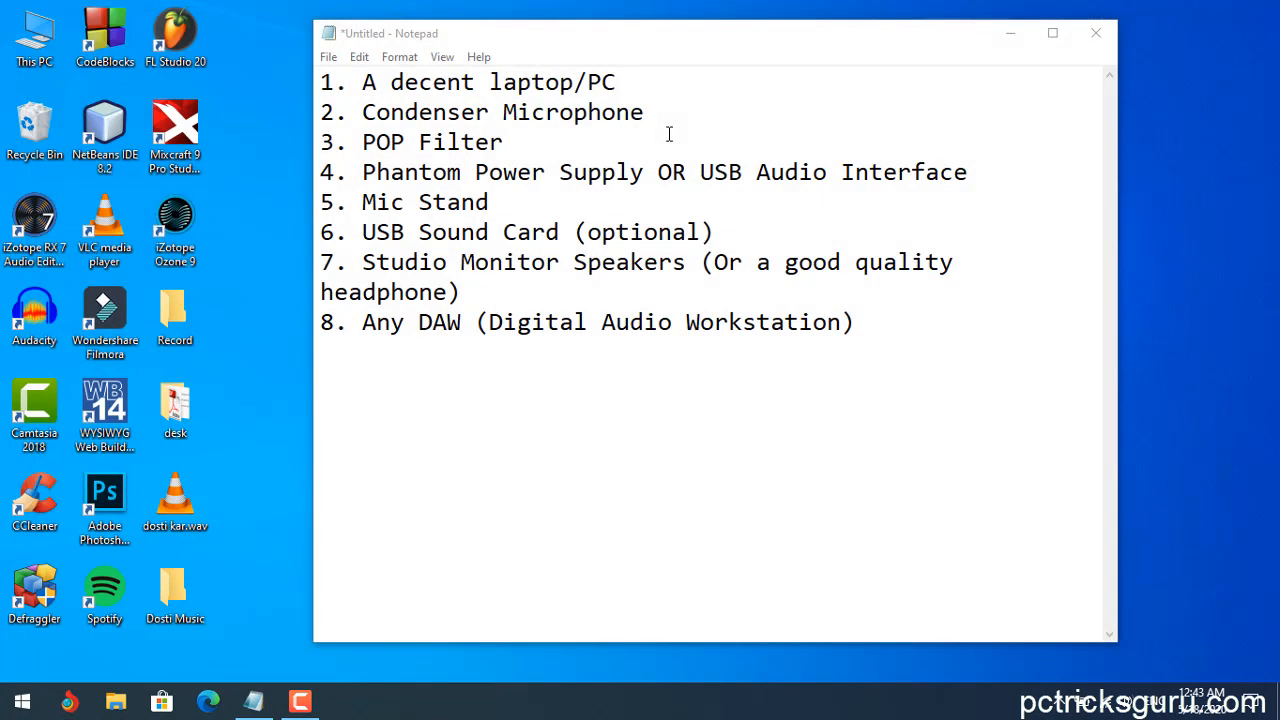
pyautogui.click(1011, 34)
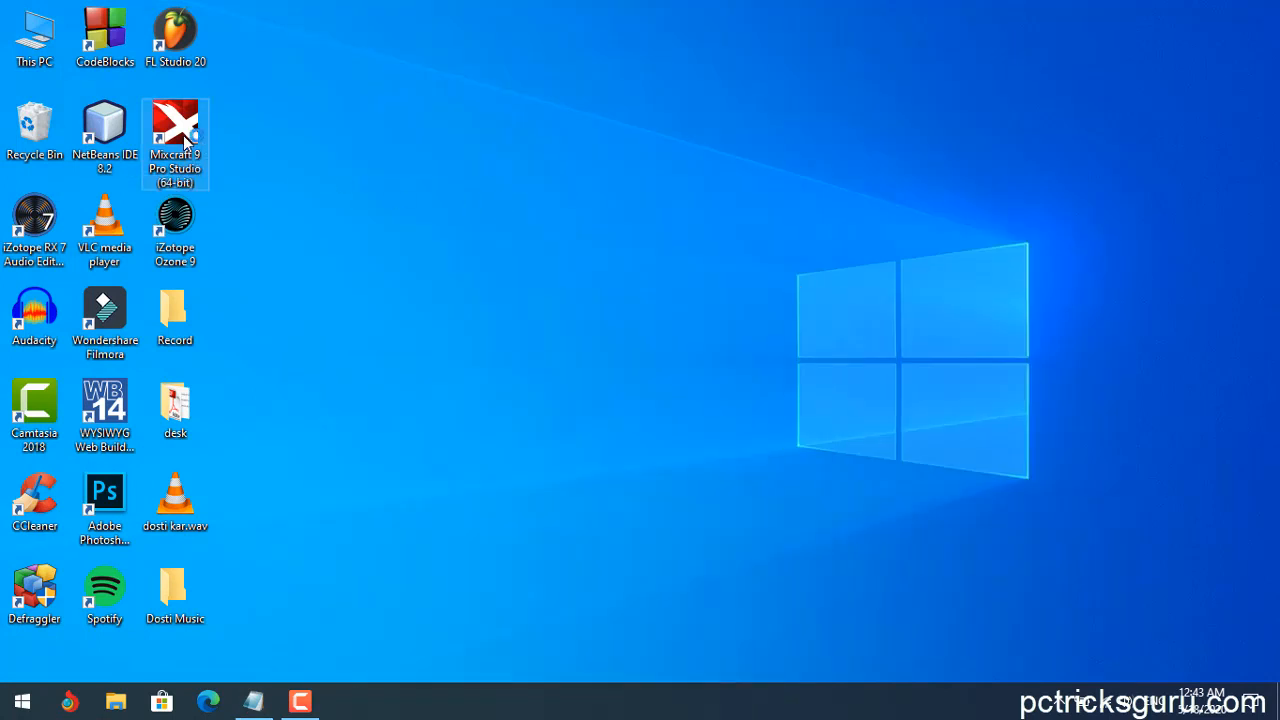
pyautogui.doubleClick(183, 135)
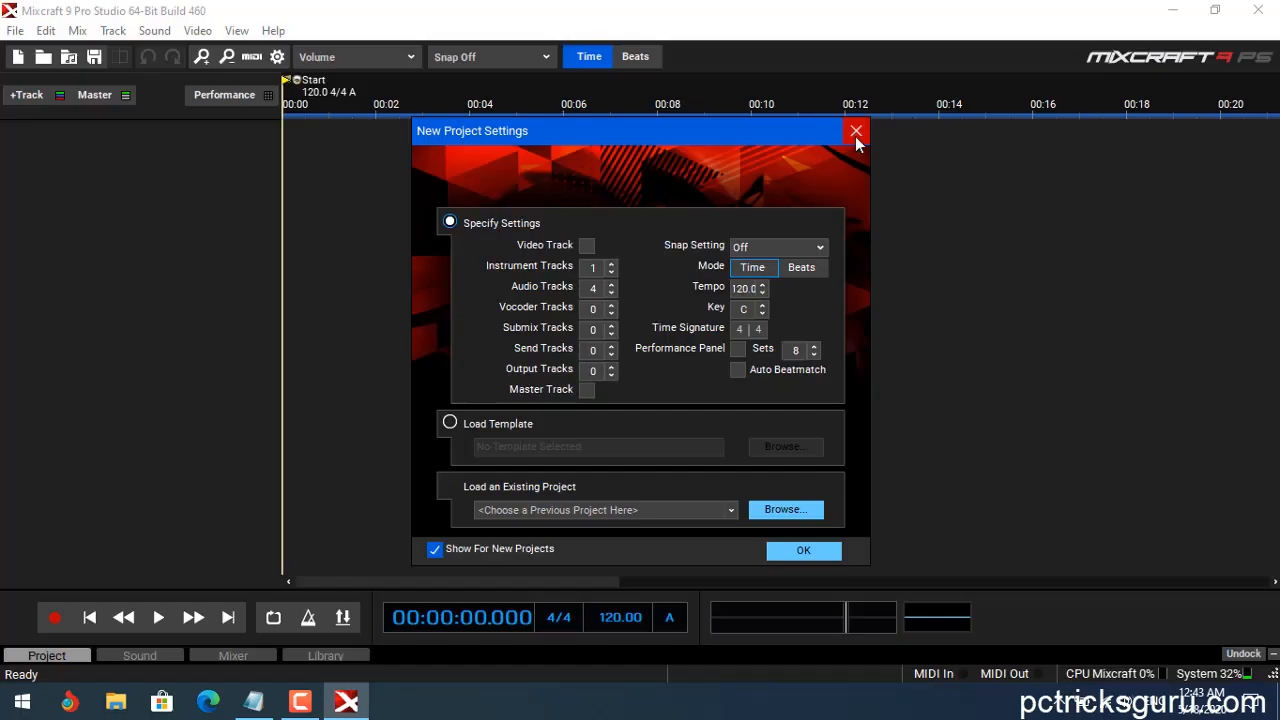
pyautogui.click(855, 132)
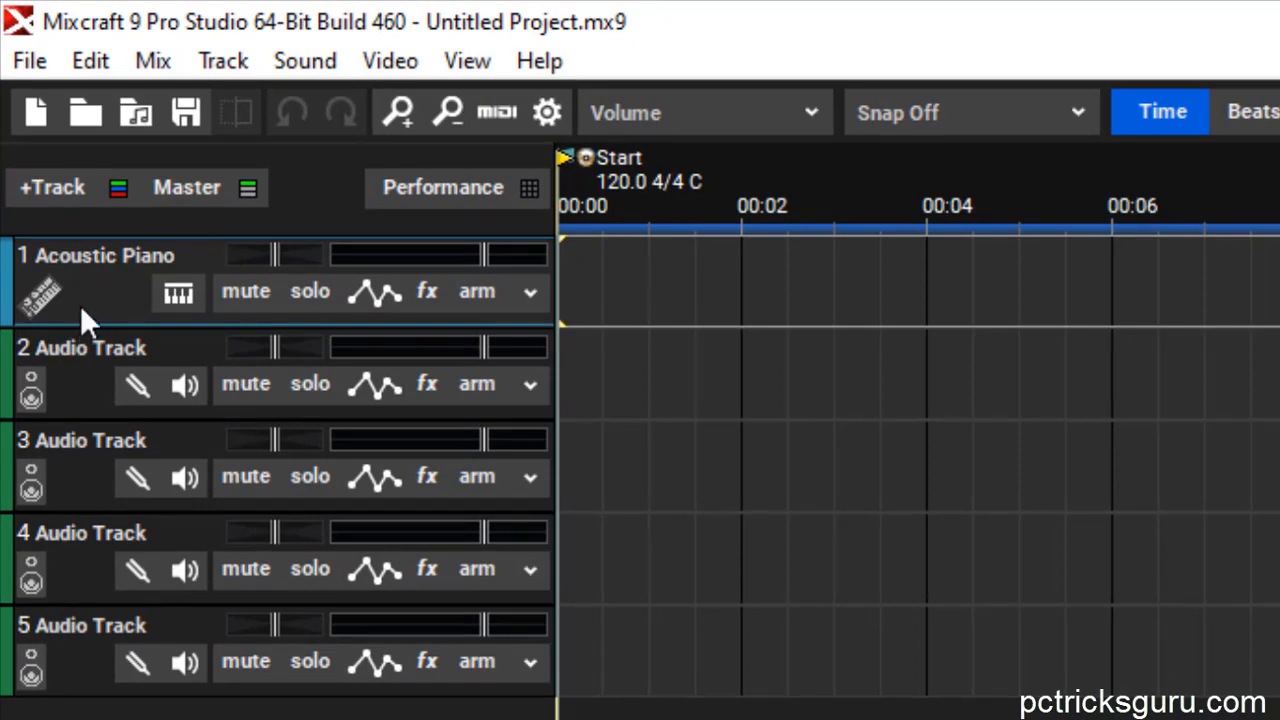
# Try out a few Acoustic Piano notes on track 1 using Musical Typing, and close the instrument windows.
pyautogui.click(176, 297)
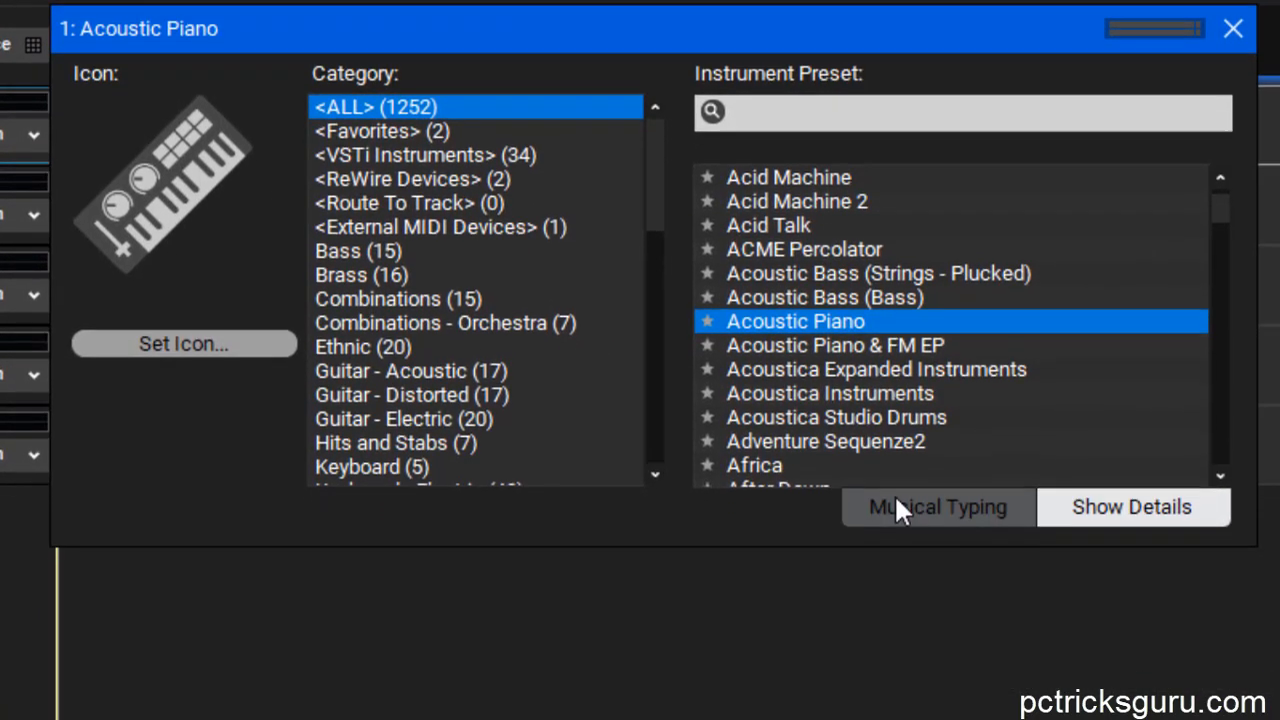
pyautogui.click(897, 500)
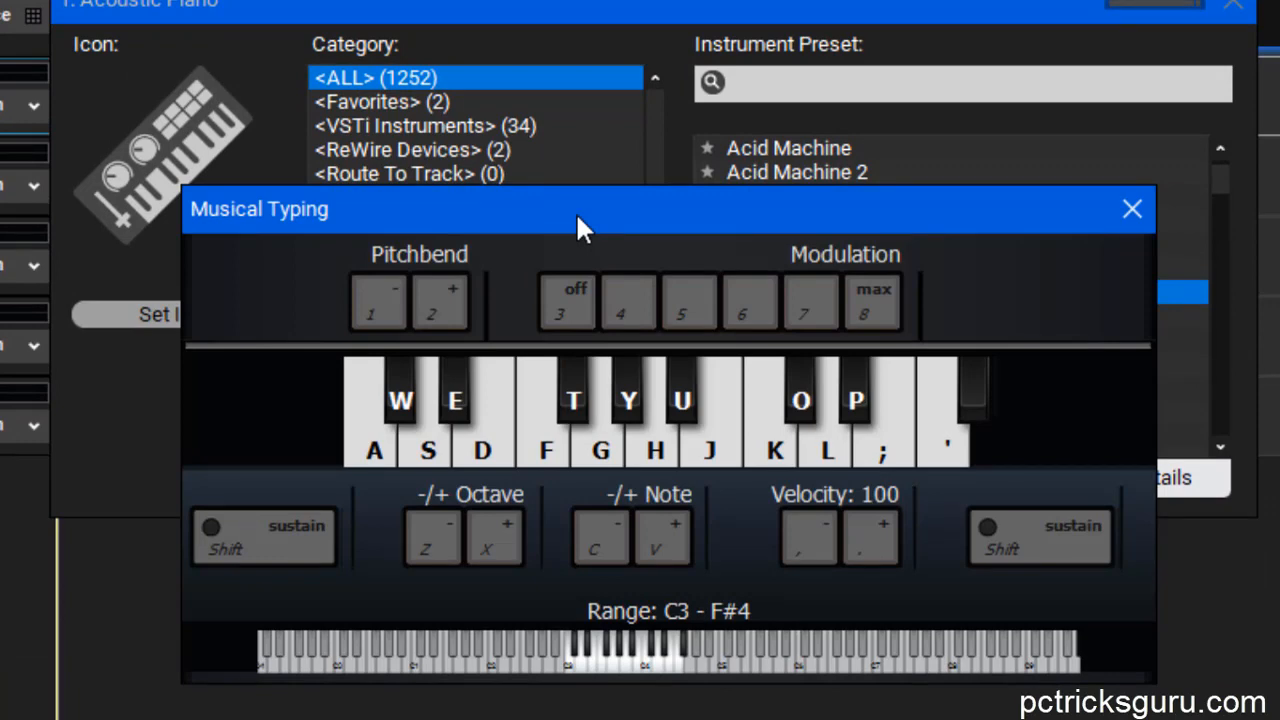
pyautogui.press('h')
pyautogui.press('j')
pyautogui.press('j')
pyautogui.click(1131, 211)
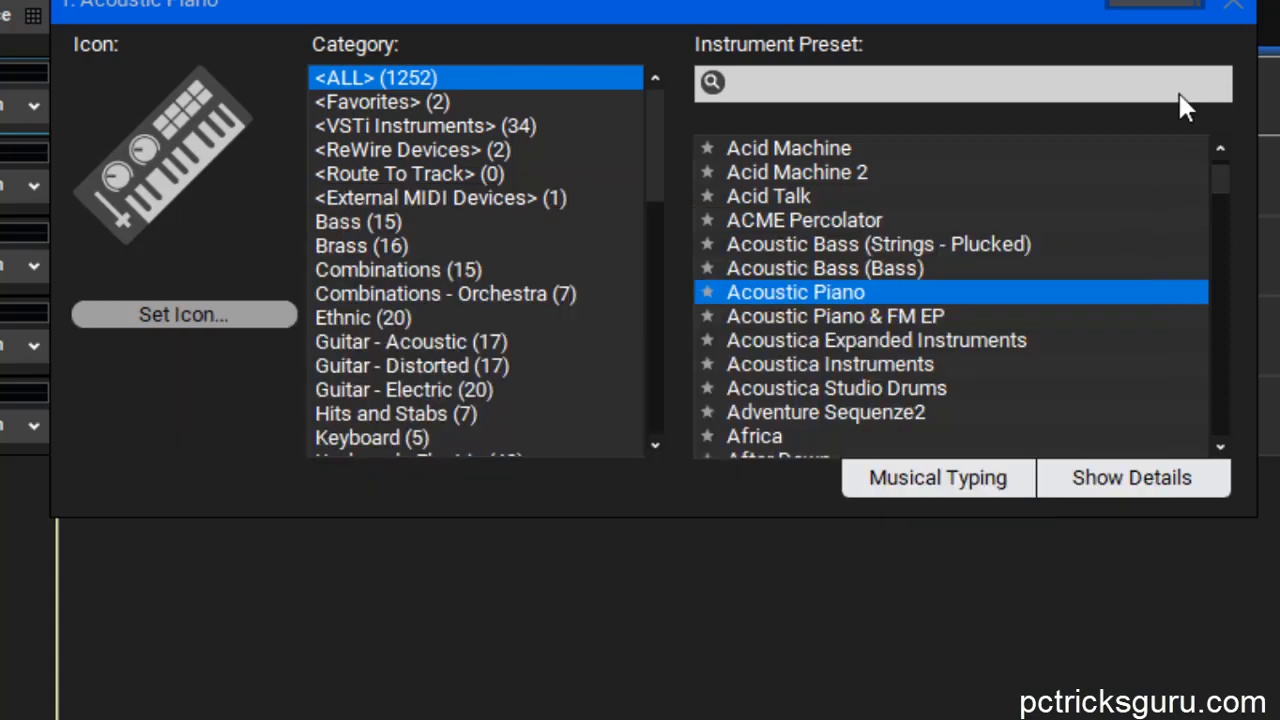
pyautogui.click(1232, 14)
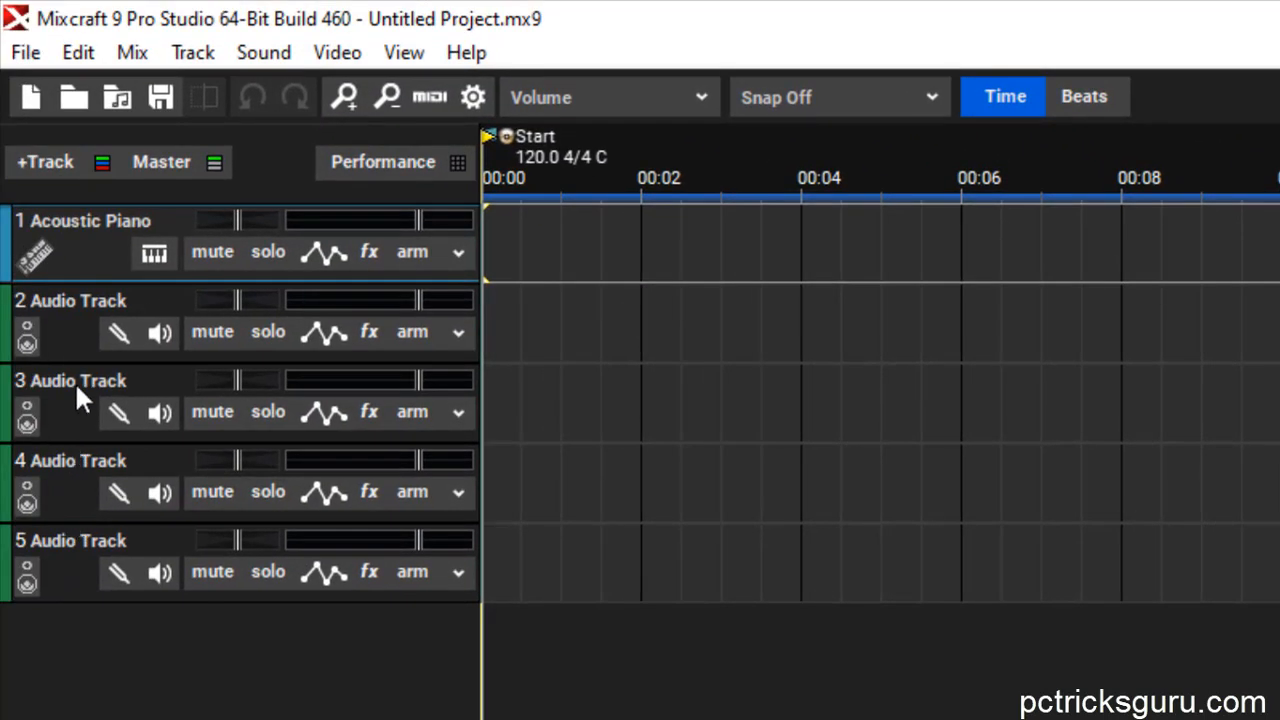
# Arm audio track 2 for recording from Microphone (GS3) and enable monitoring of its incoming audio.
pyautogui.click(77, 357)
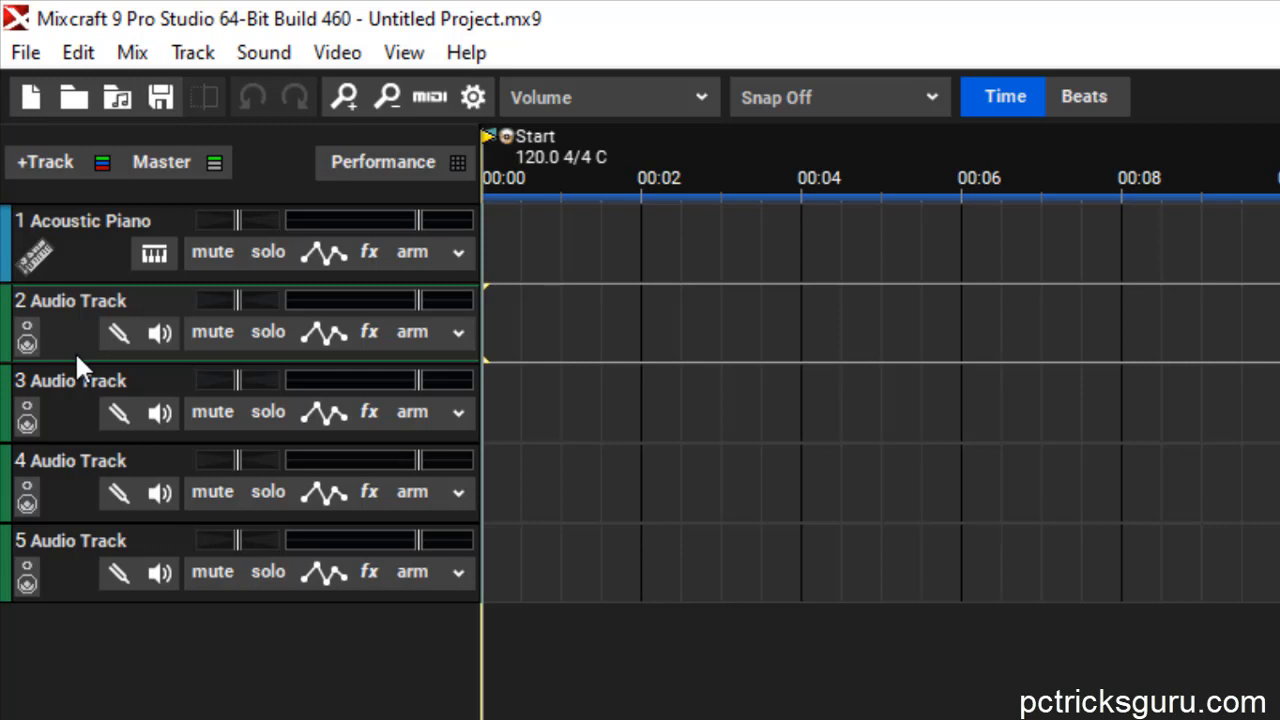
pyautogui.click(445, 342)
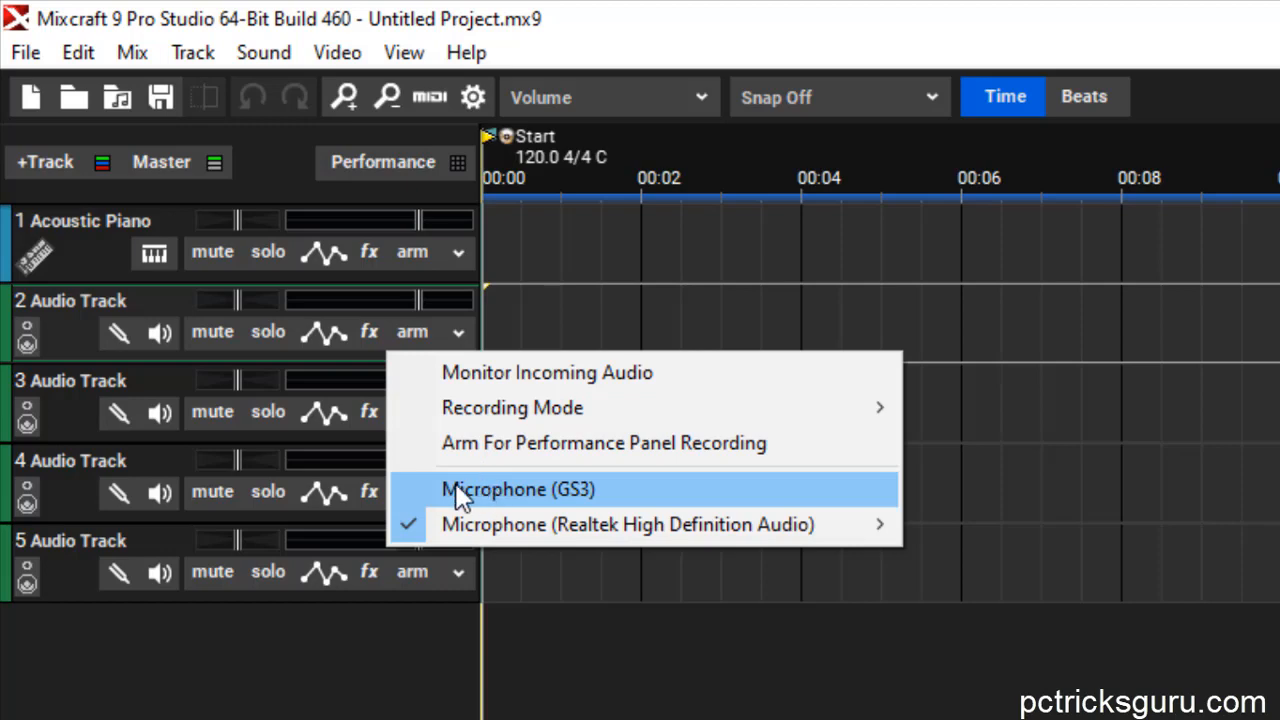
pyautogui.click(576, 490)
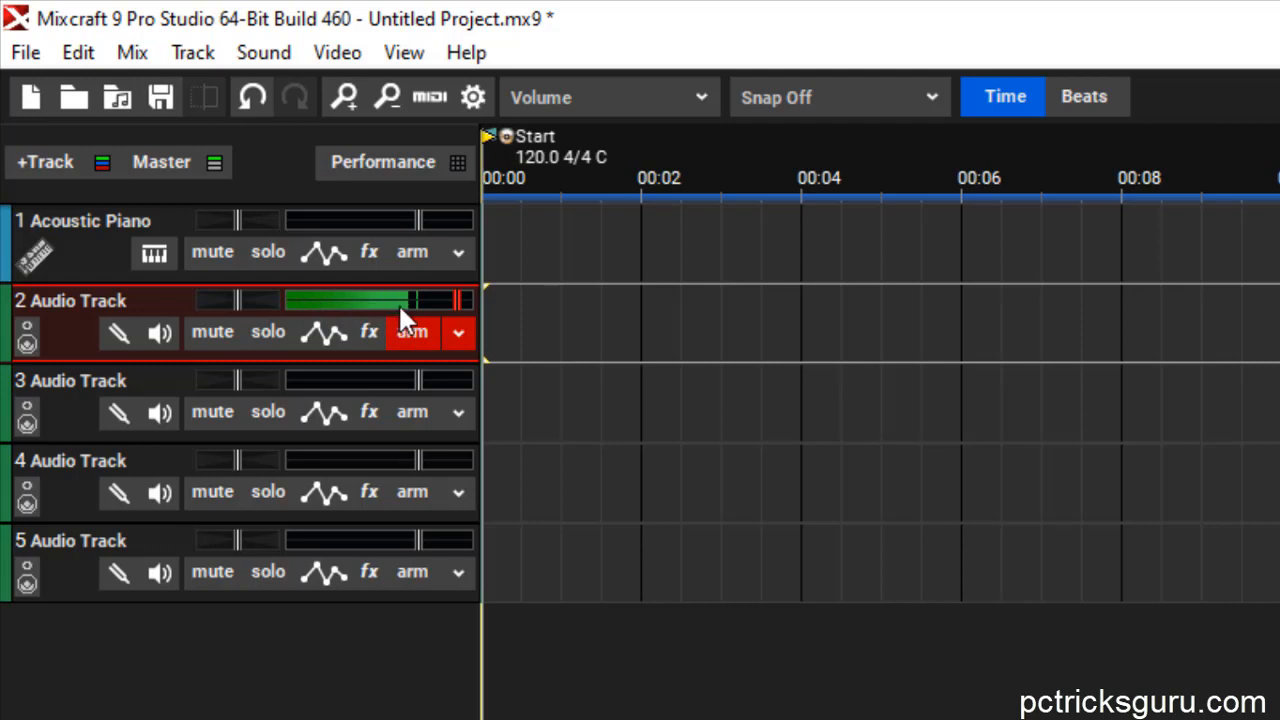
pyautogui.moveTo(399, 310)
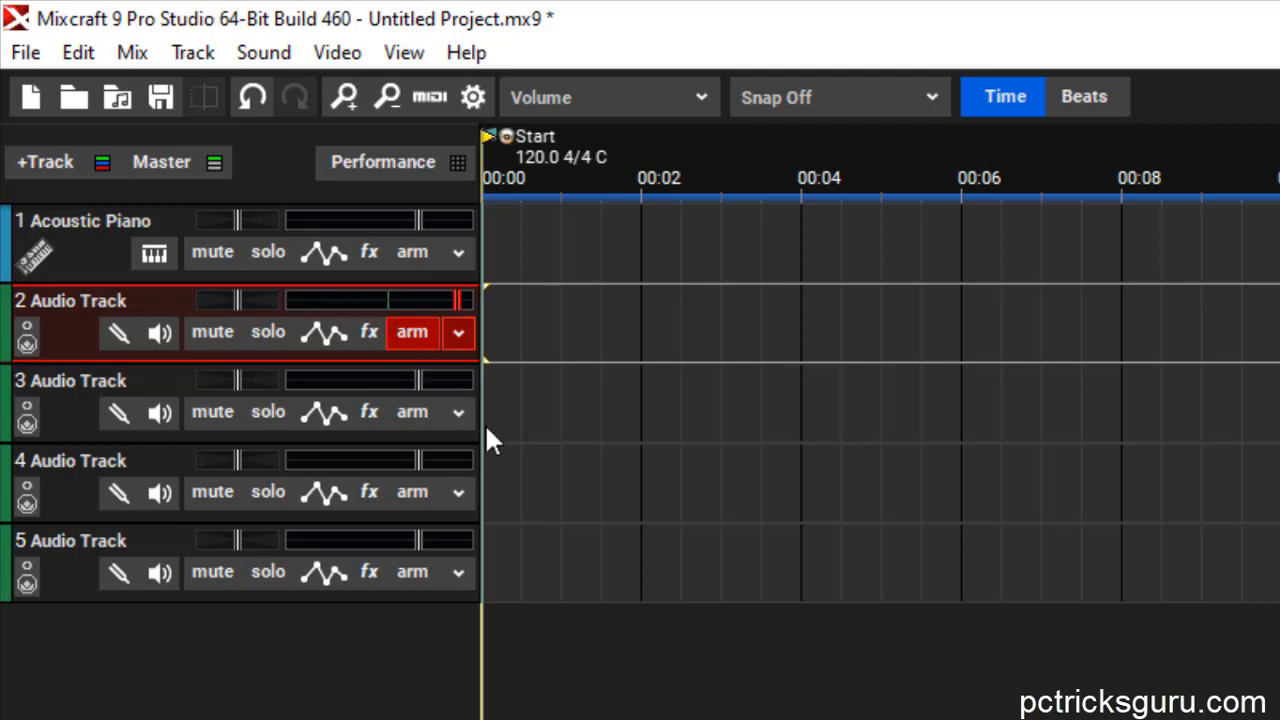
pyautogui.click(158, 333)
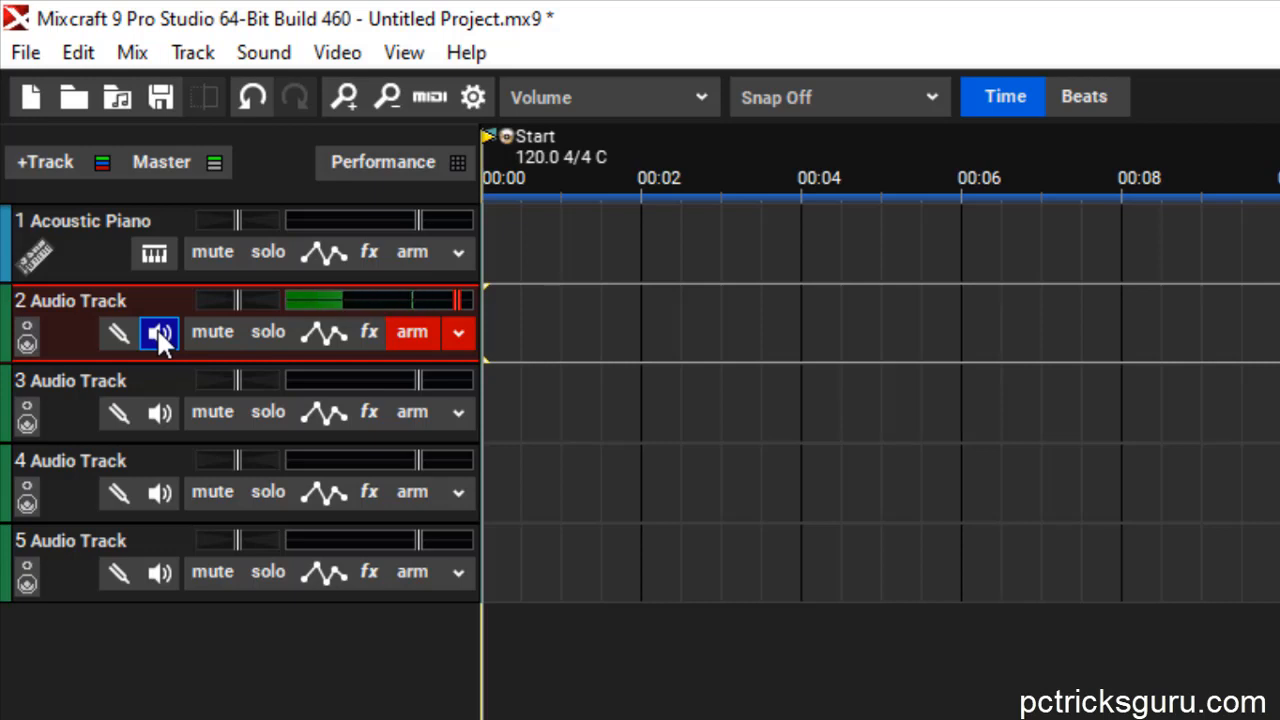
# Try to enable Exclusive Mode in the sound device preferences and set the Core Audio latency to 3 ms.
pyautogui.click(24, 52)
pyautogui.click(86, 521)
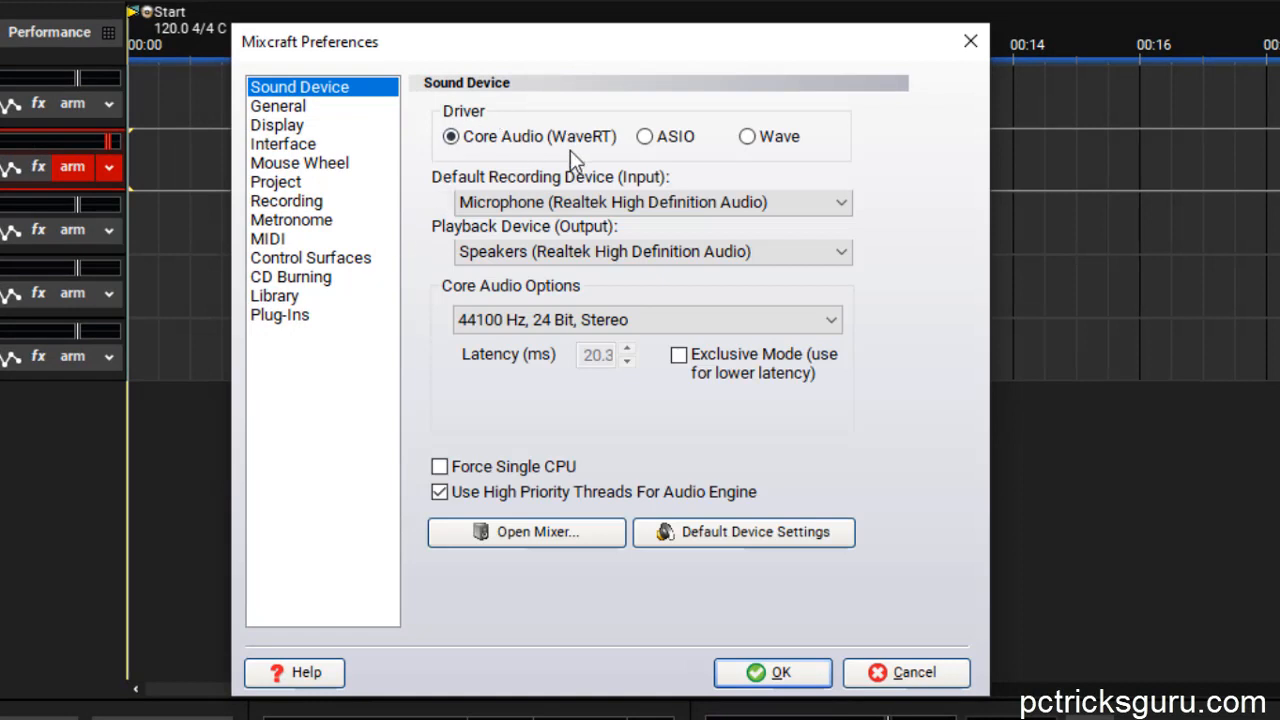
pyautogui.click(677, 360)
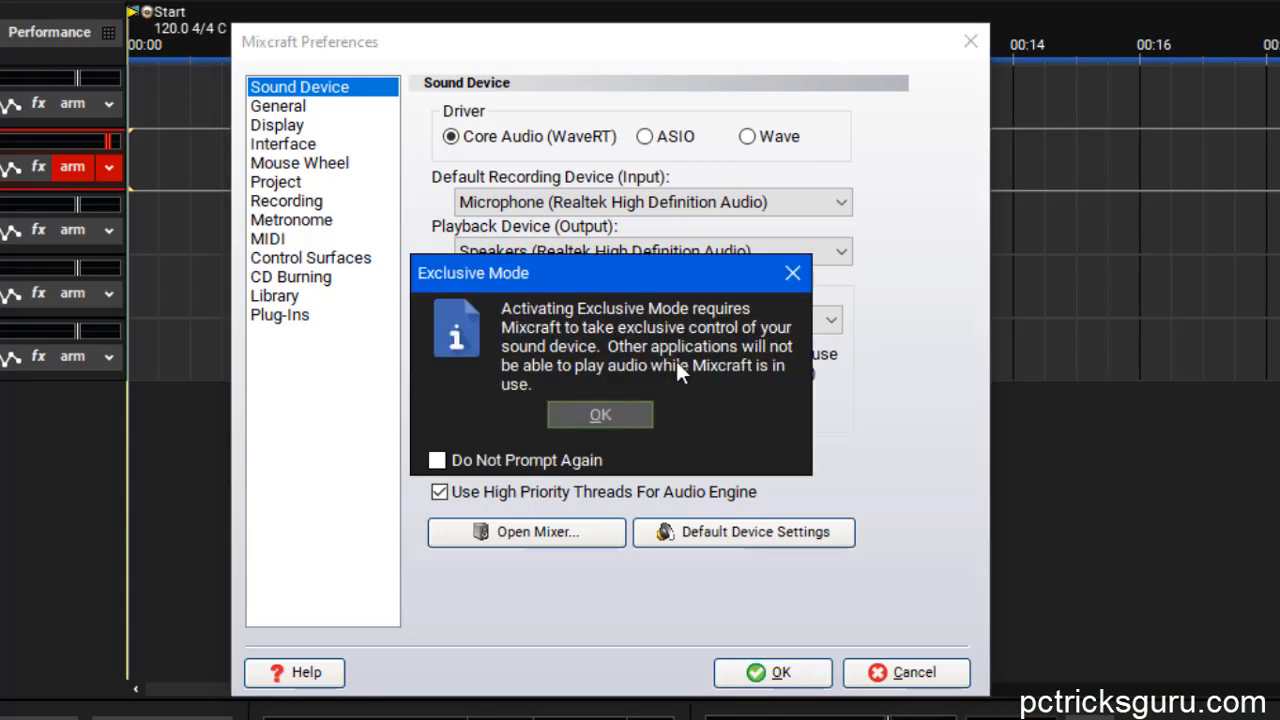
pyautogui.click(614, 419)
pyautogui.doubleClick(610, 356)
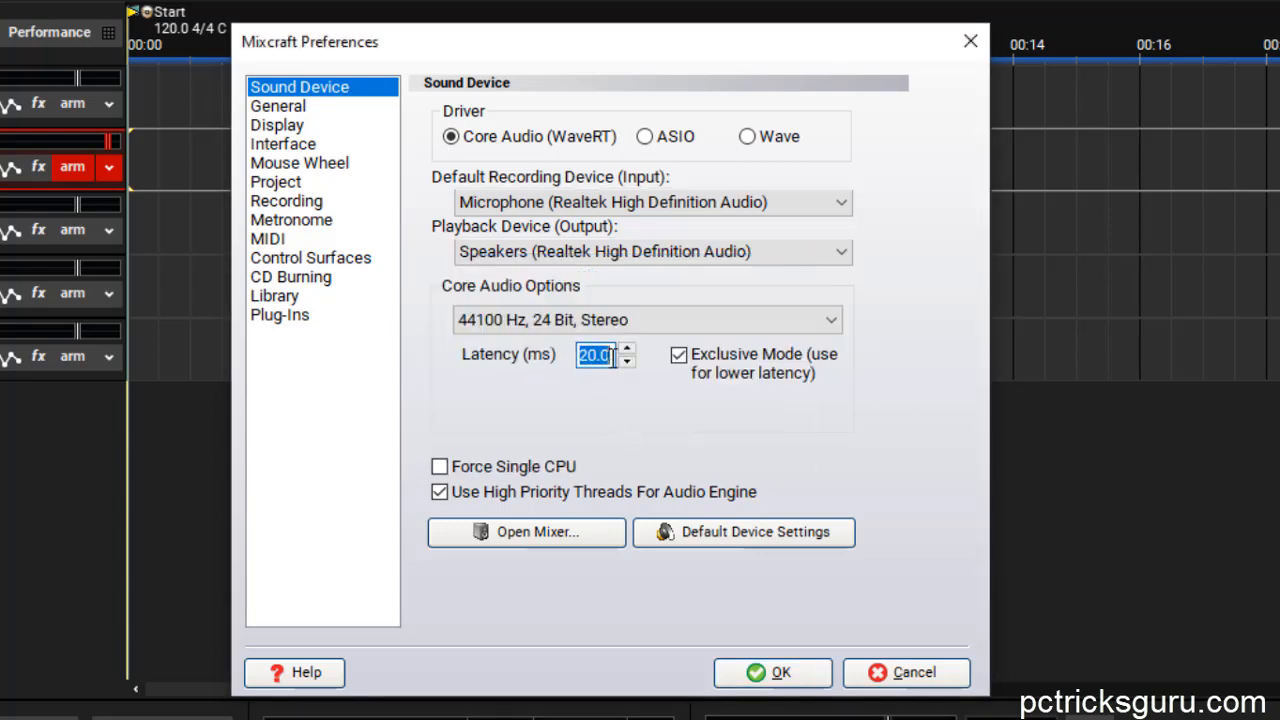
pyautogui.write('3')
pyautogui.press('Return')
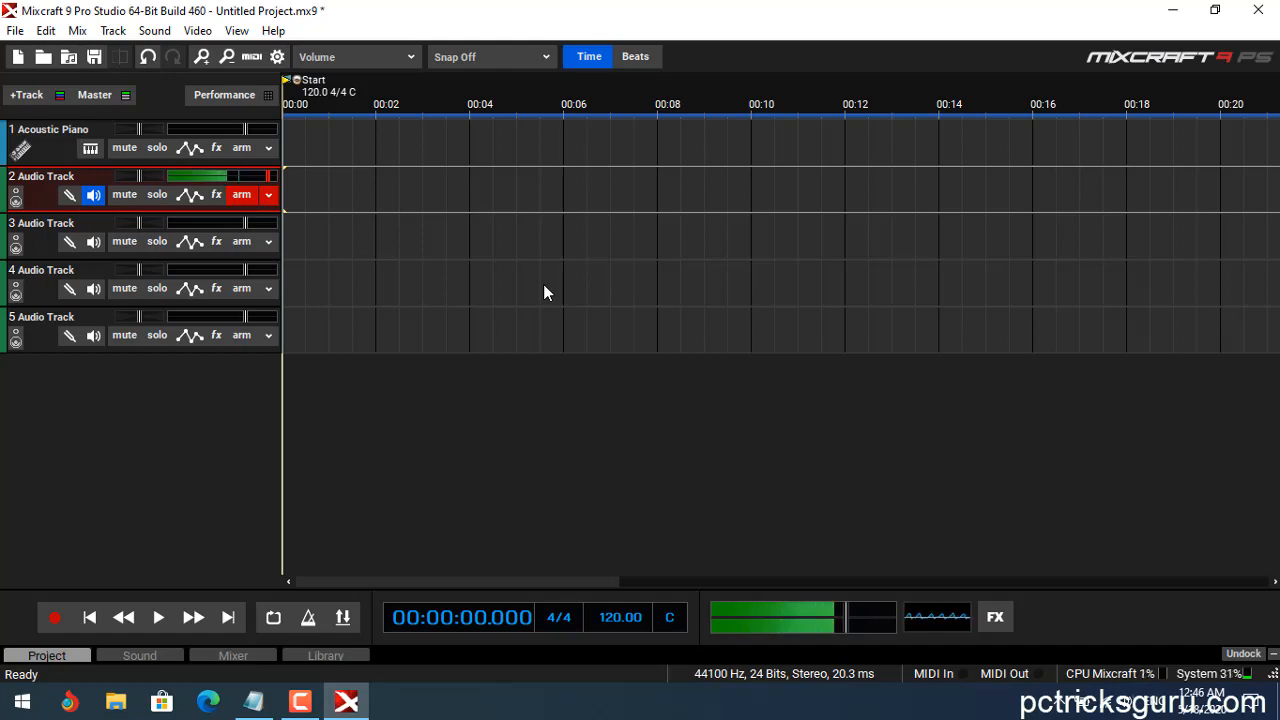
# Exit Mixcraft without saving the untitled project, and open Dosti.mx9 from the Dosti Music folder on the desktop.
pyautogui.click(1261, 10)
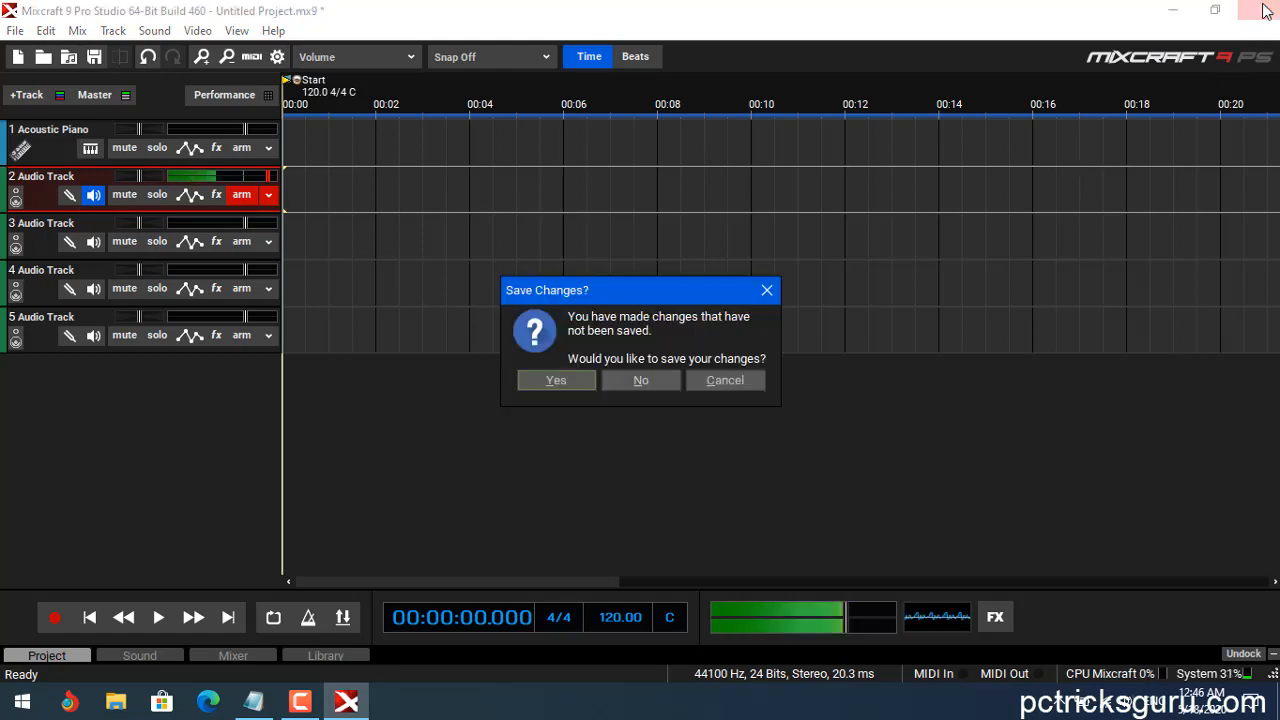
pyautogui.click(641, 380)
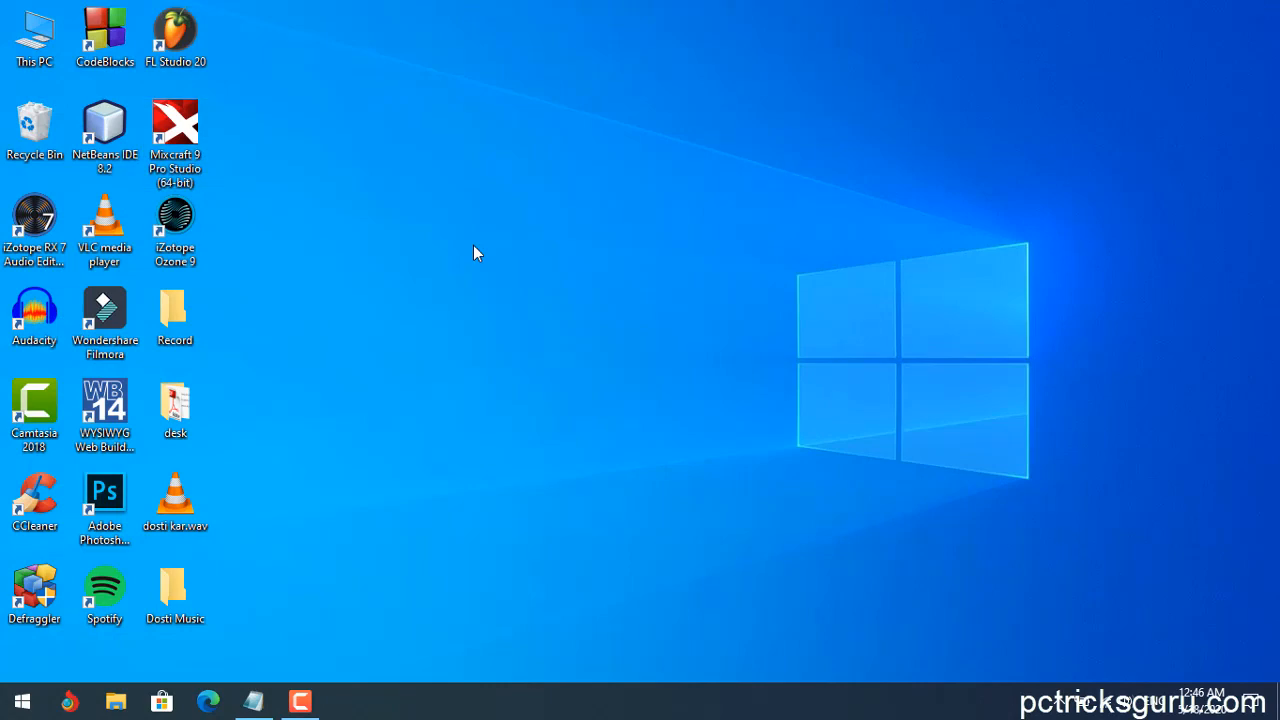
pyautogui.click(168, 585)
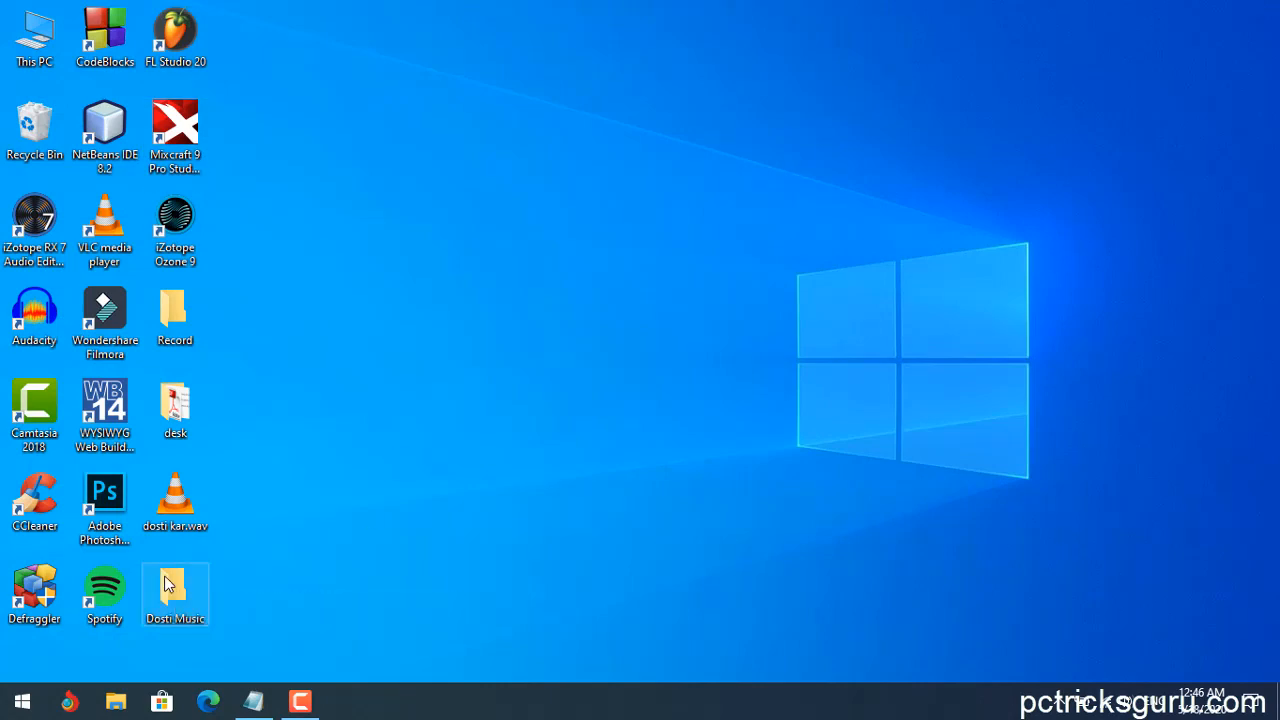
pyautogui.doubleClick(172, 590)
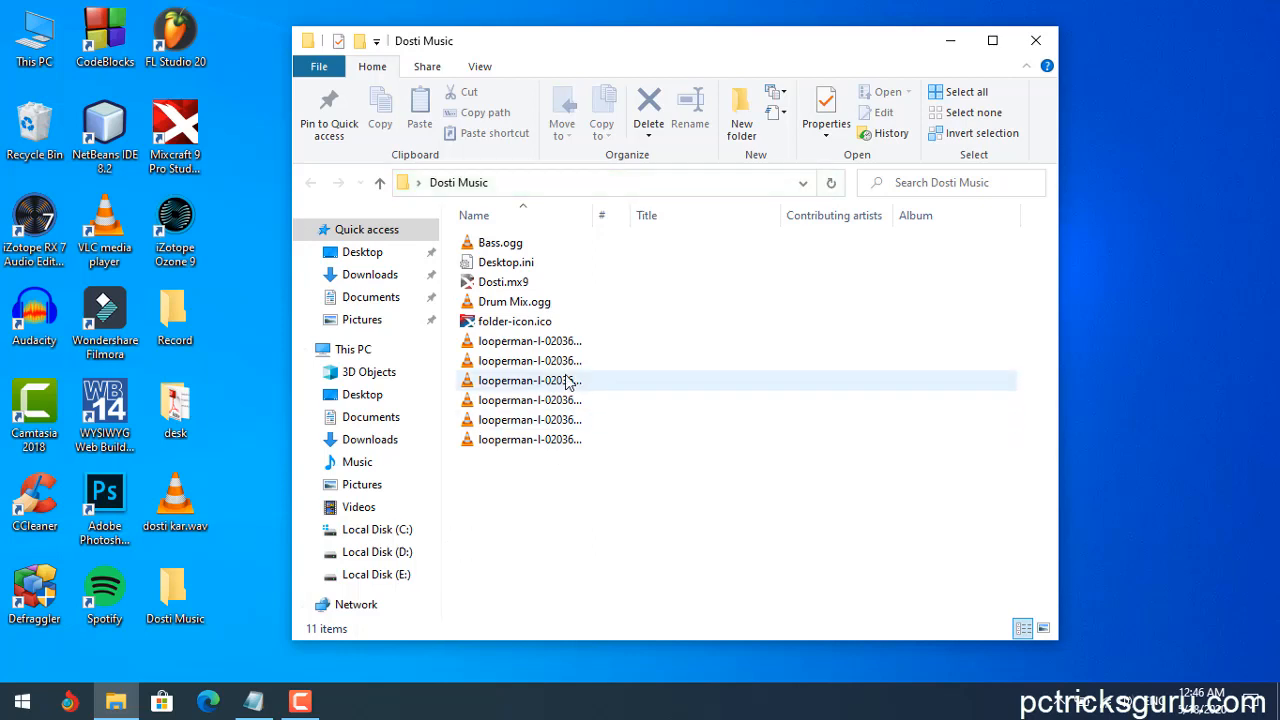
pyautogui.doubleClick(501, 285)
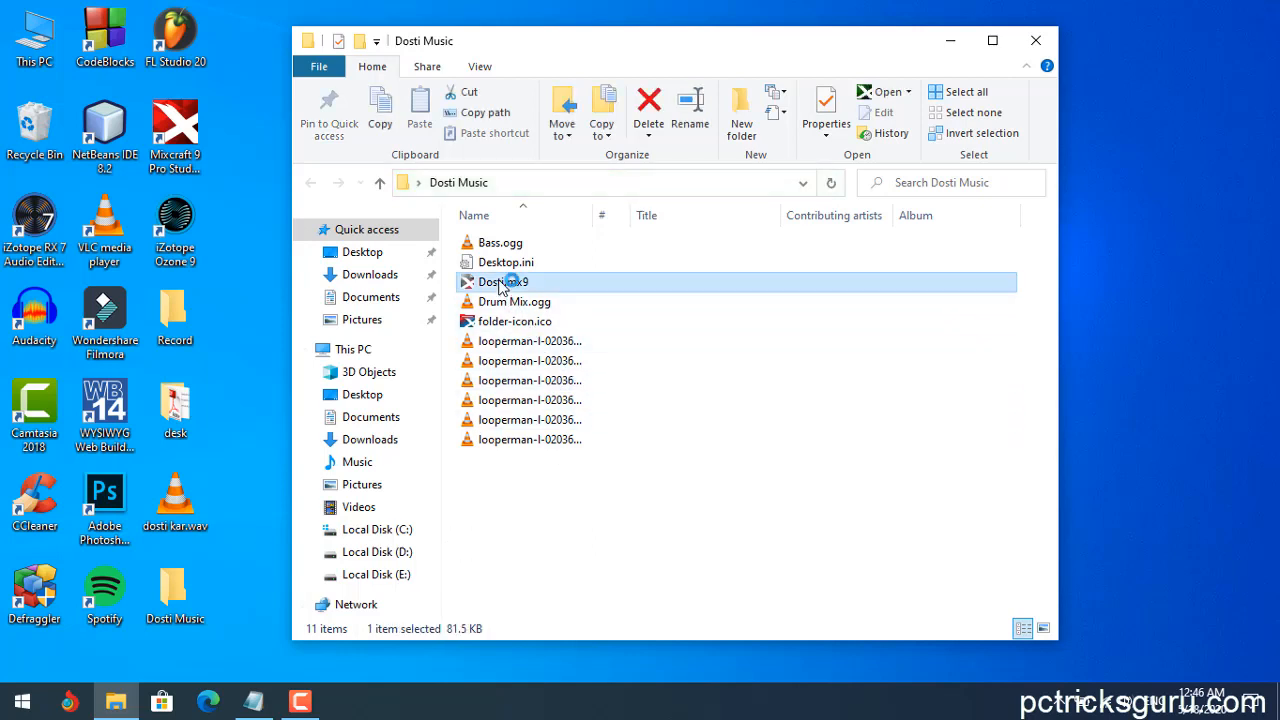
pyautogui.click(1035, 40)
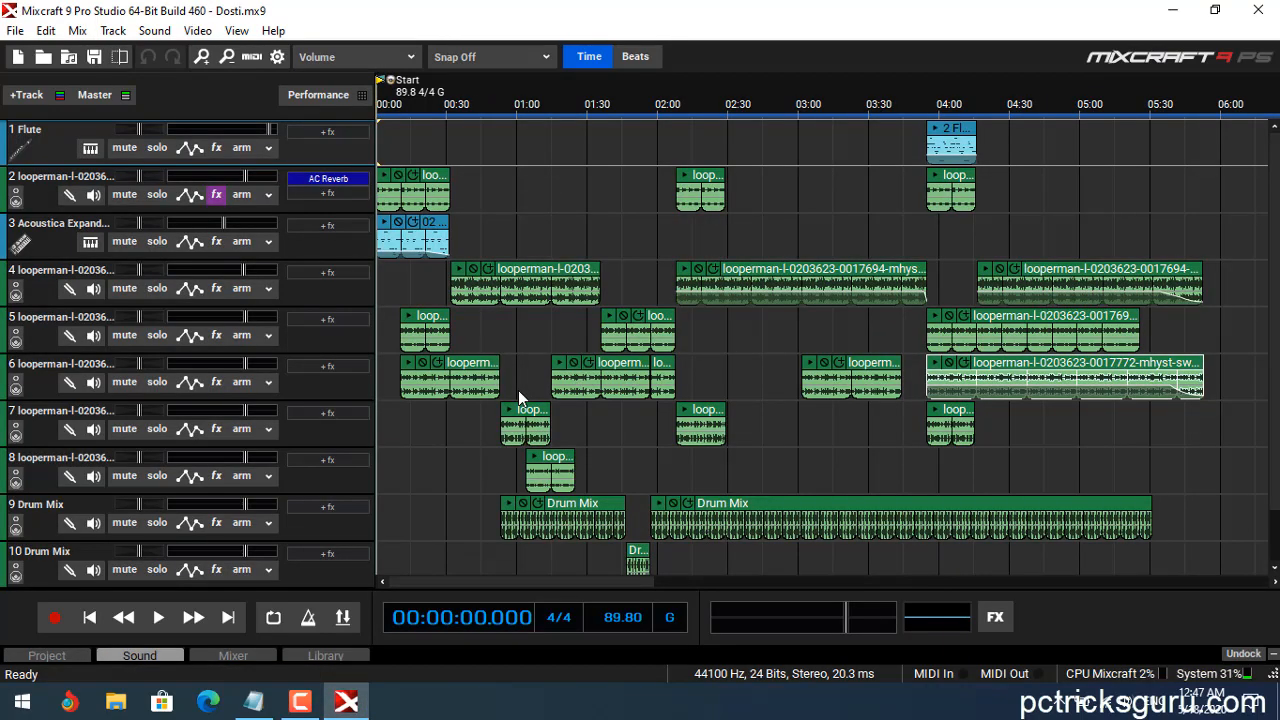
# Look through all the tracks of the Dosti project and play the song from the start.
pyautogui.scroll(-2, 1270, 342)
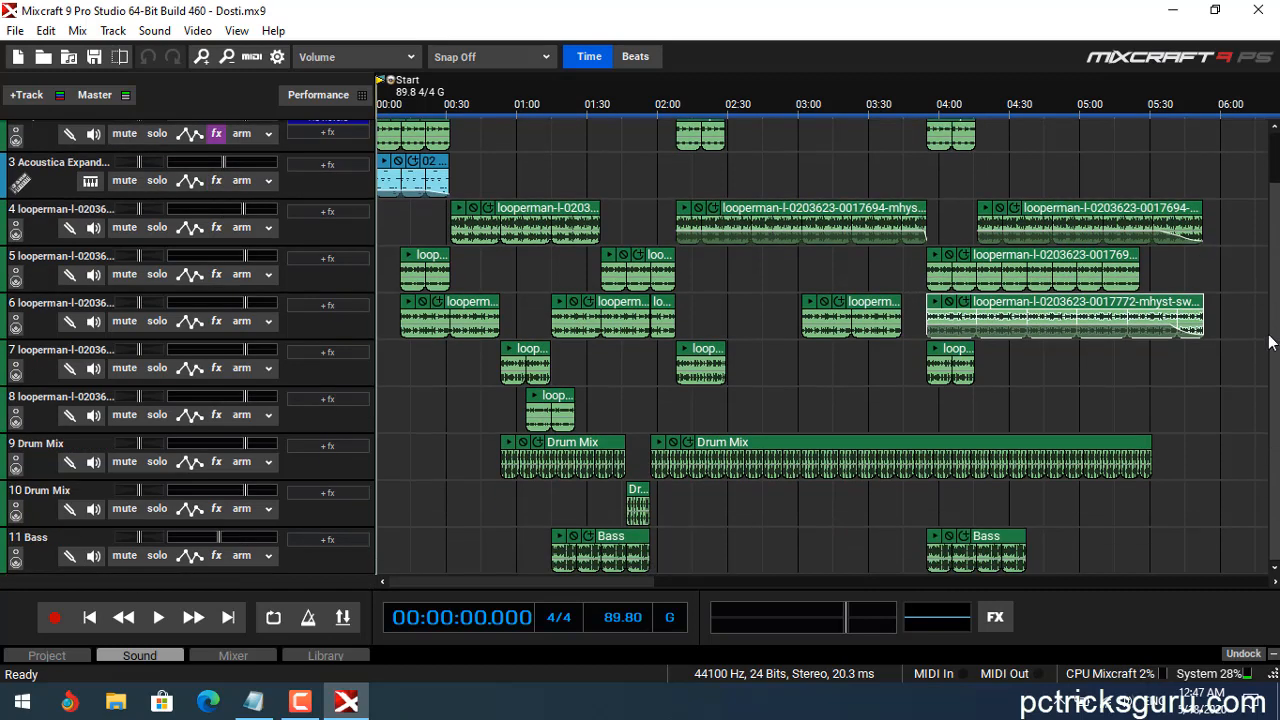
pyautogui.scroll(2, 1270, 342)
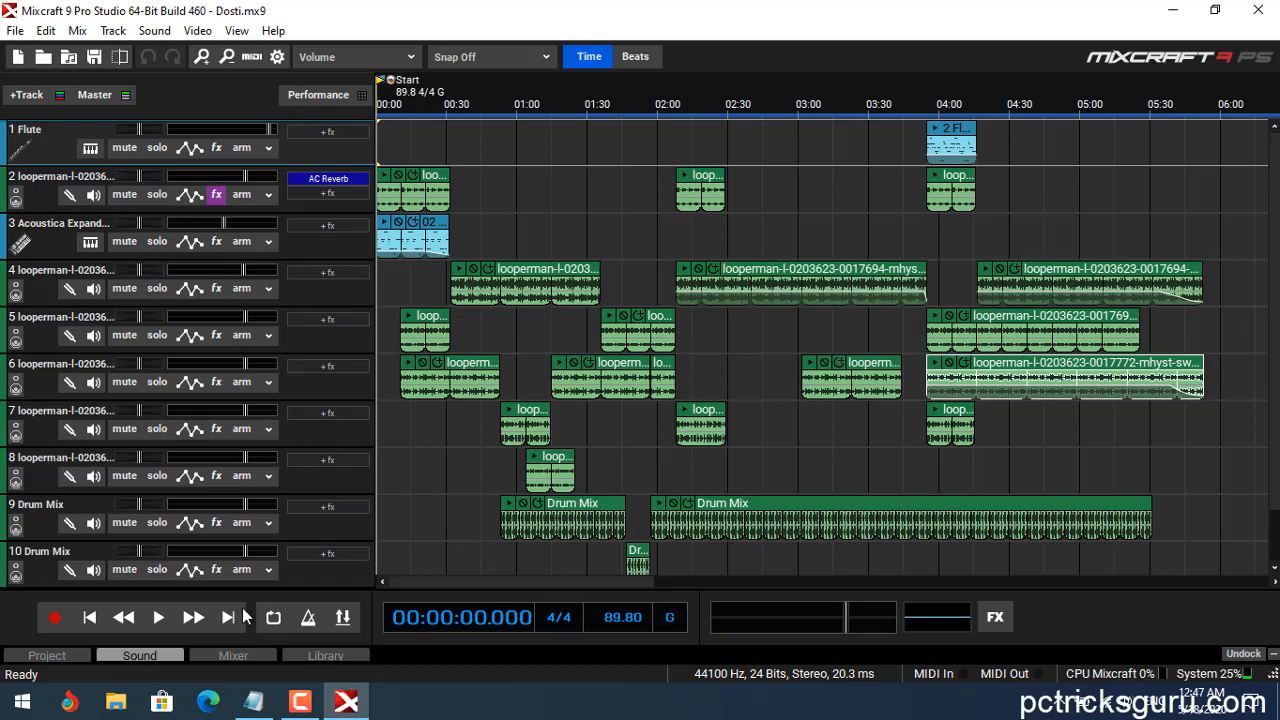
pyautogui.click(155, 618)
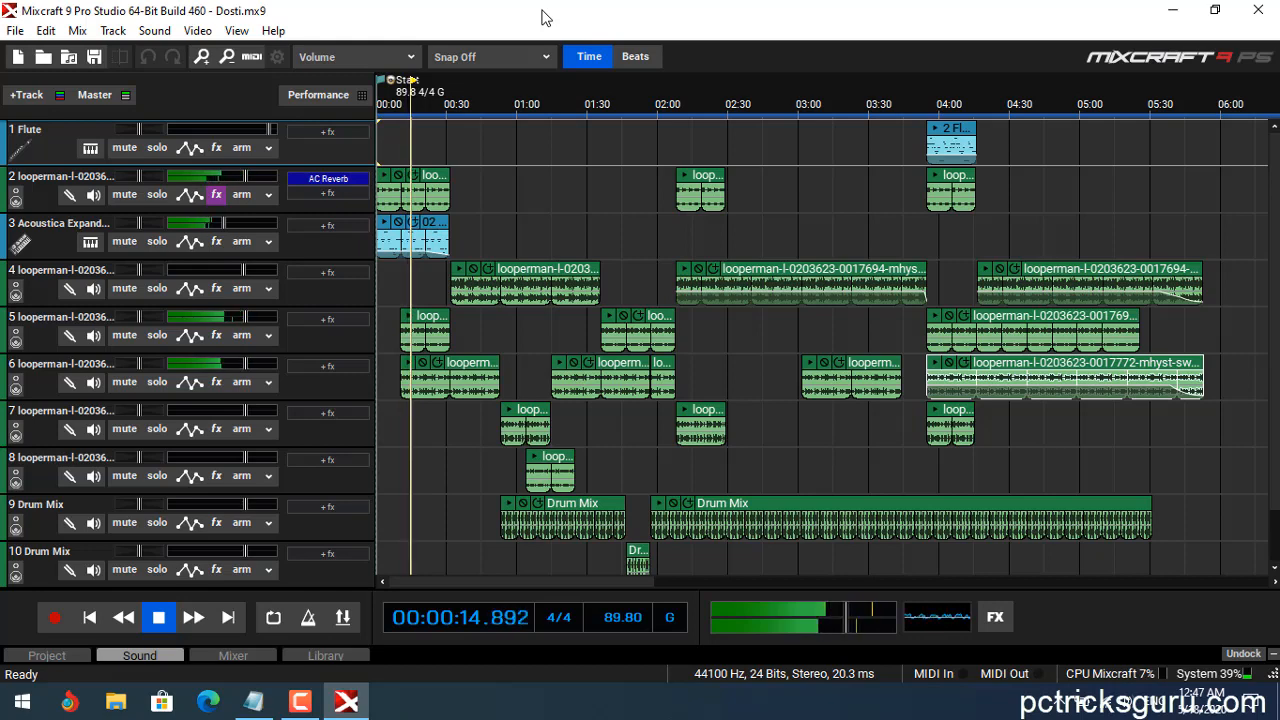
# Sample the Dosti song at about 00:30, 01:00, 02:15, 03:30 and 03:55, stop playback and return to the start.
pyautogui.click(450, 103)
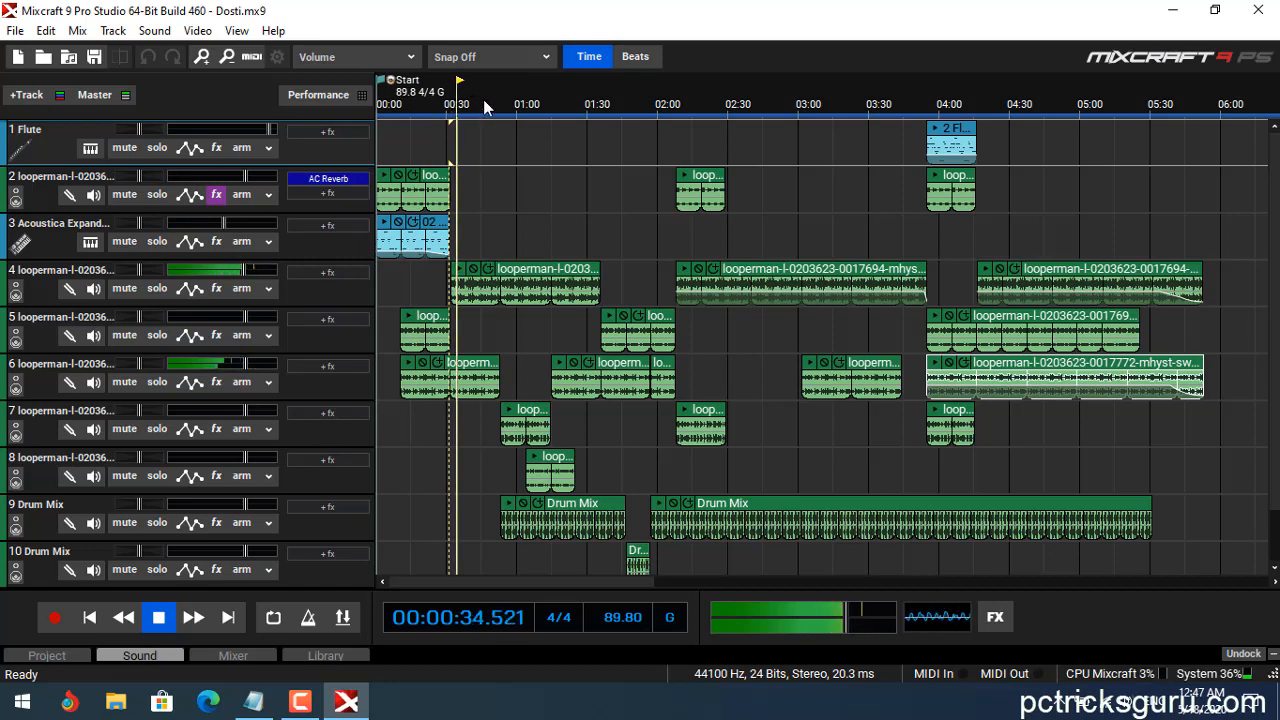
pyautogui.click(511, 107)
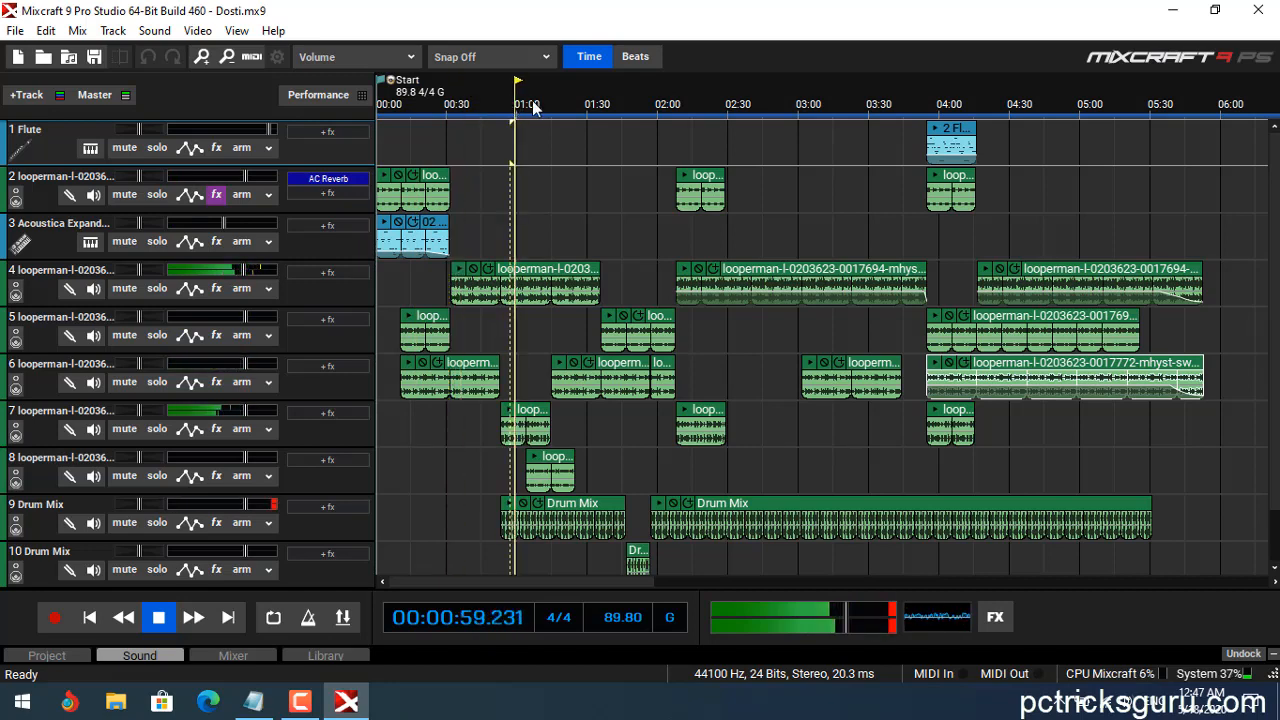
pyautogui.scroll(-3, 640, 350)
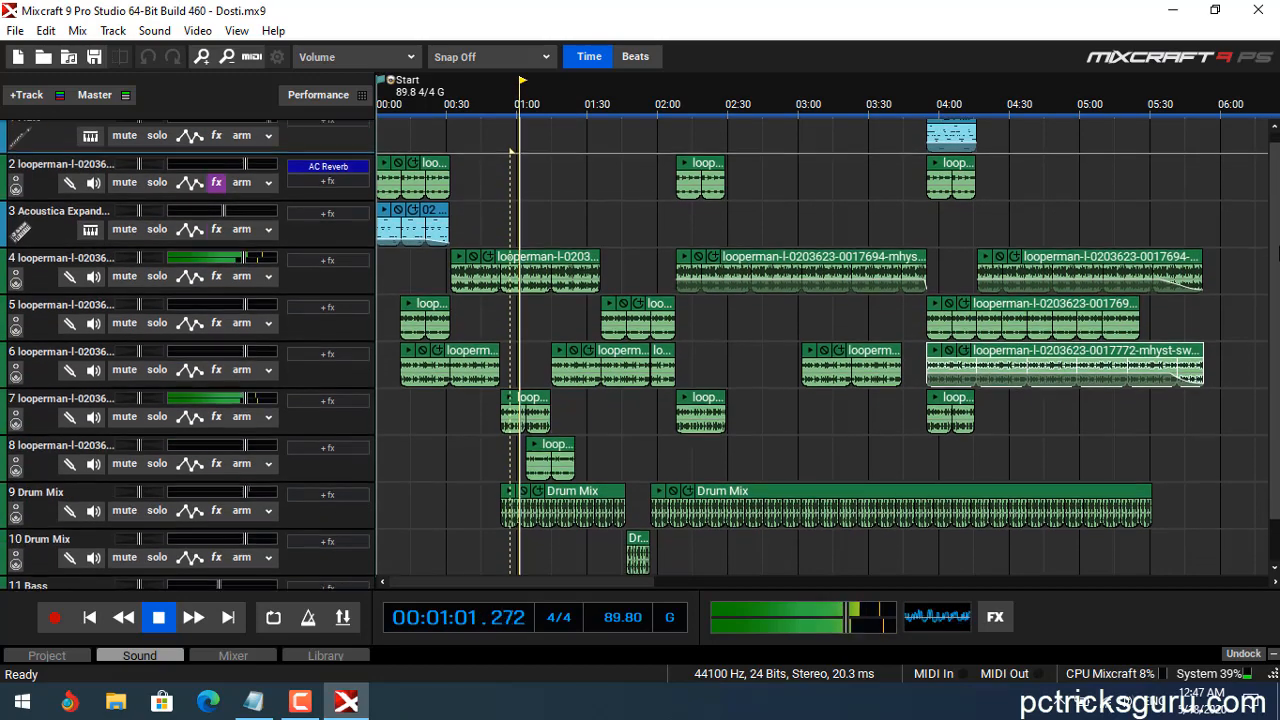
pyautogui.scroll(3, 640, 350)
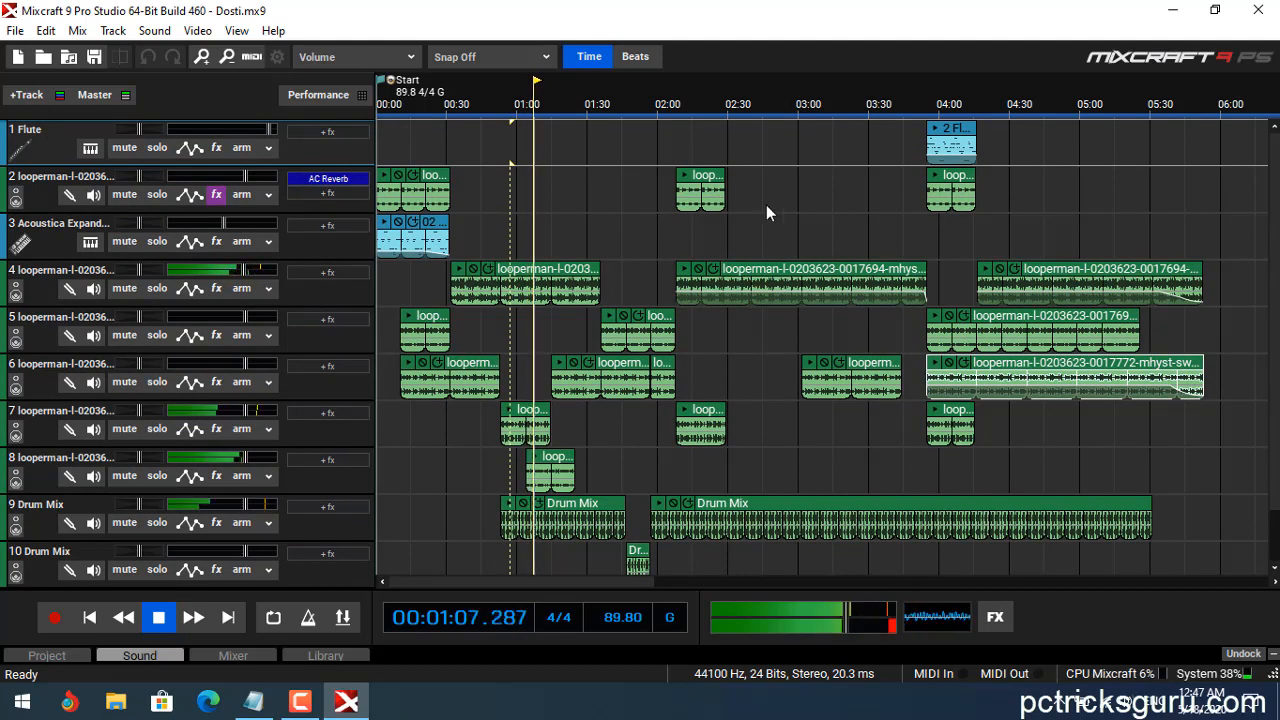
pyautogui.click(672, 105)
pyautogui.click(697, 105)
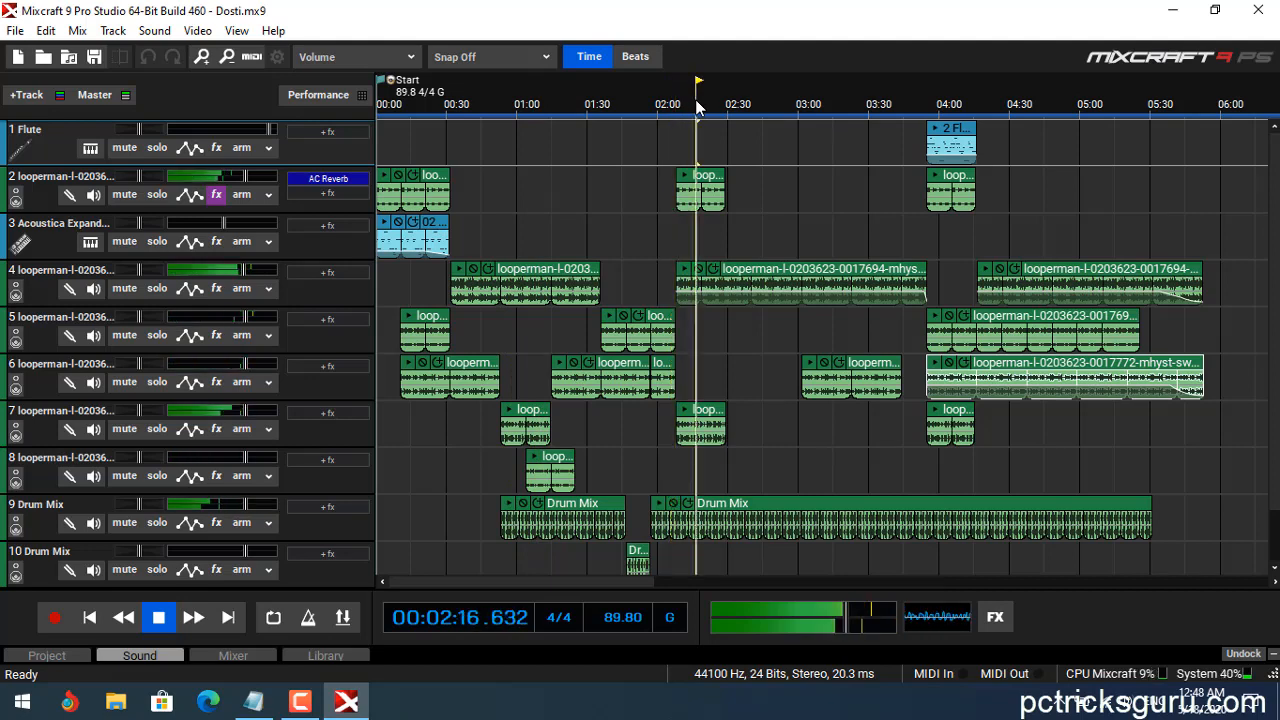
pyautogui.click(874, 104)
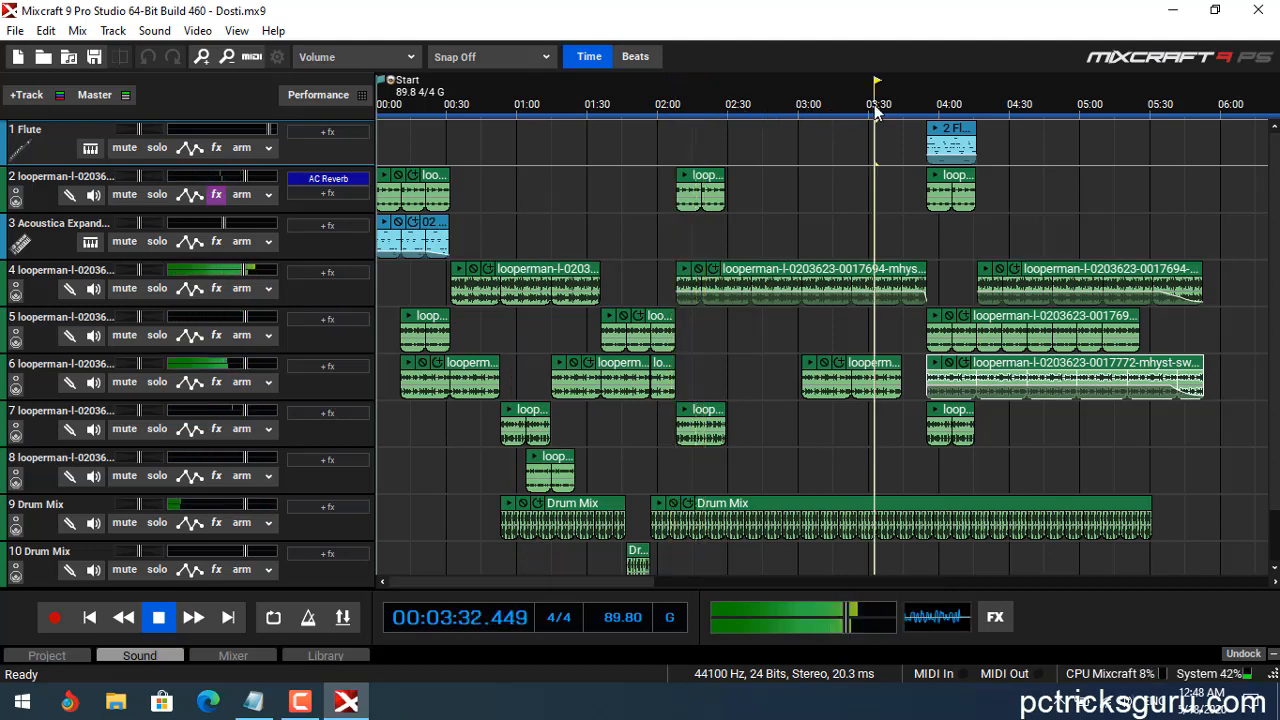
pyautogui.click(931, 101)
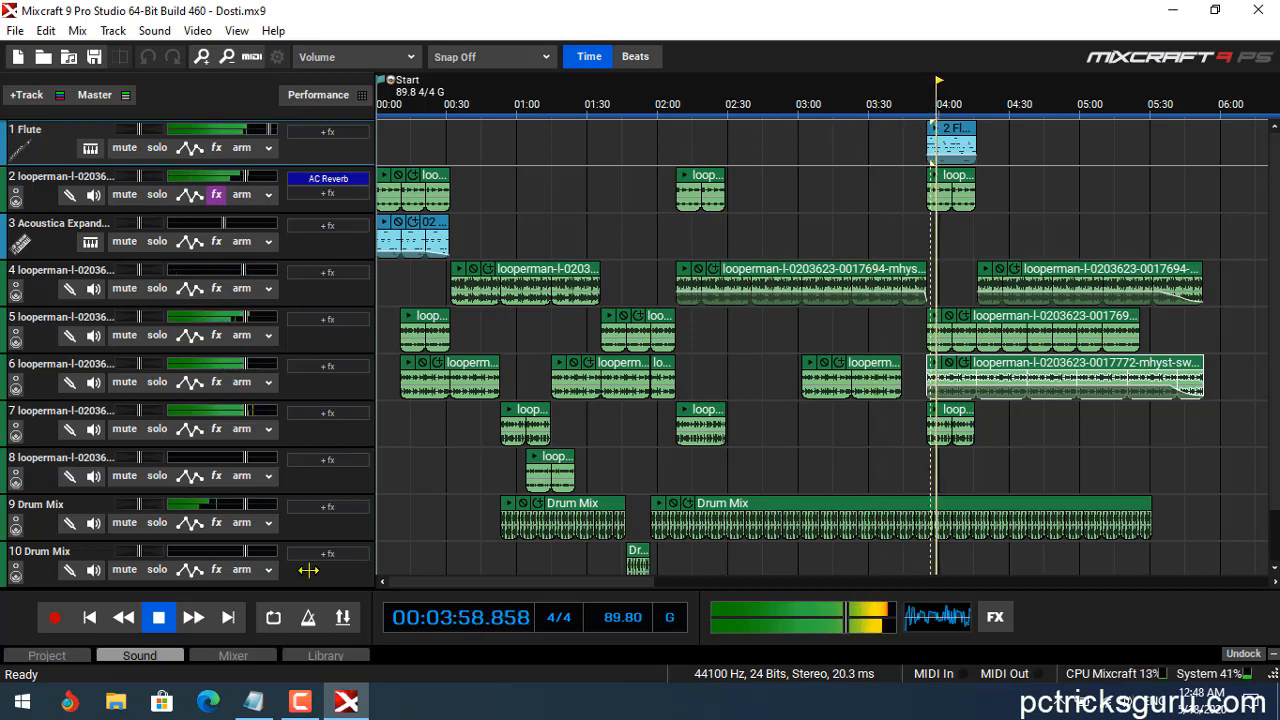
pyautogui.click(158, 626)
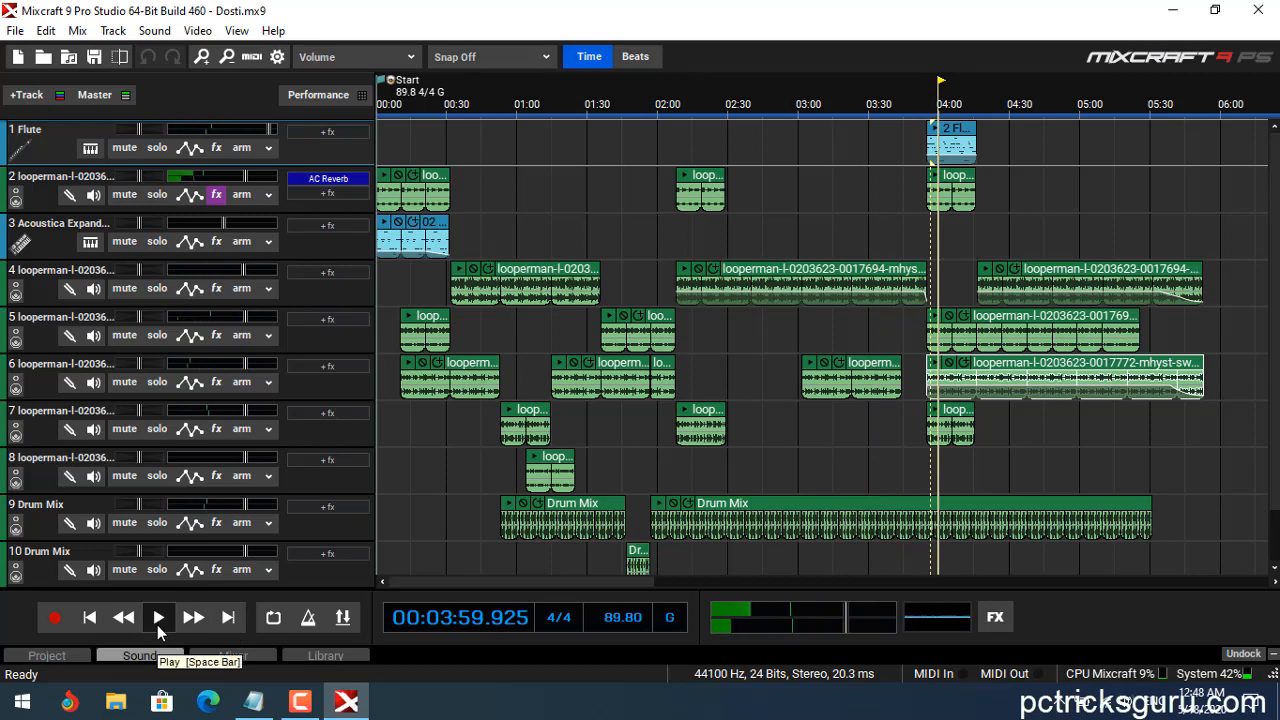
pyautogui.click(91, 619)
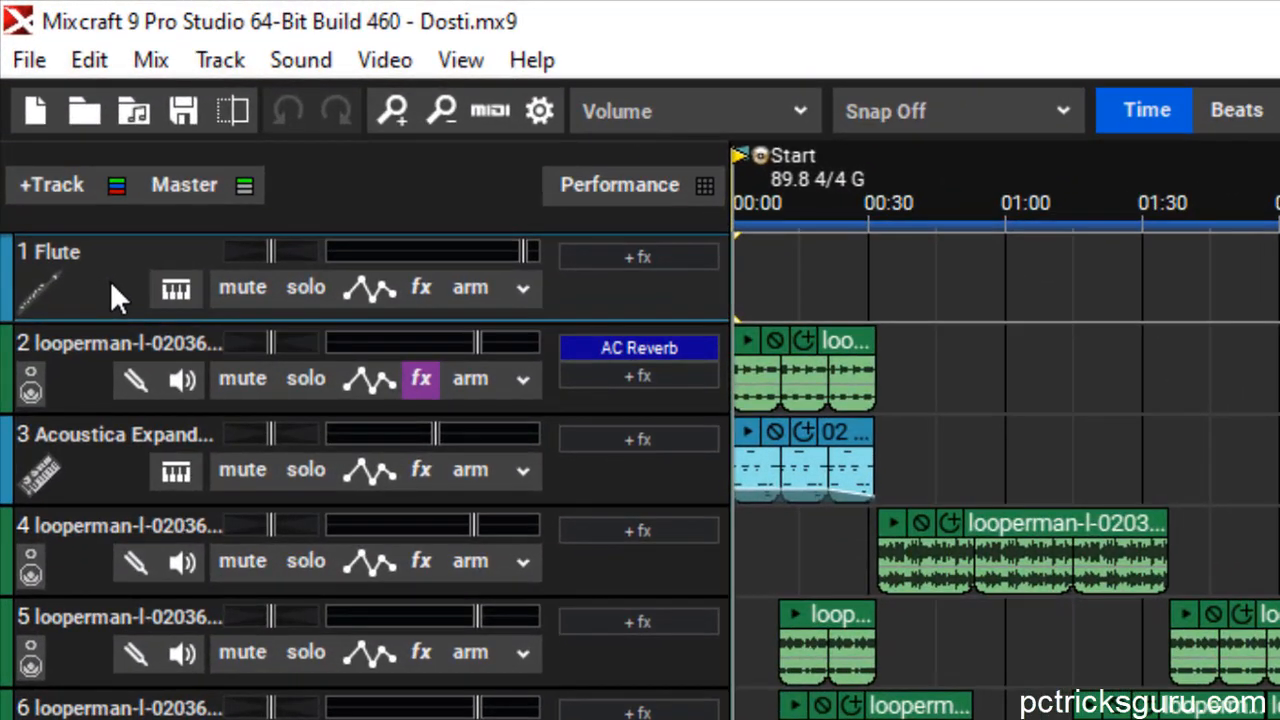
# Insert a new audio track above the Flute track.
pyautogui.rightClick(112, 287)
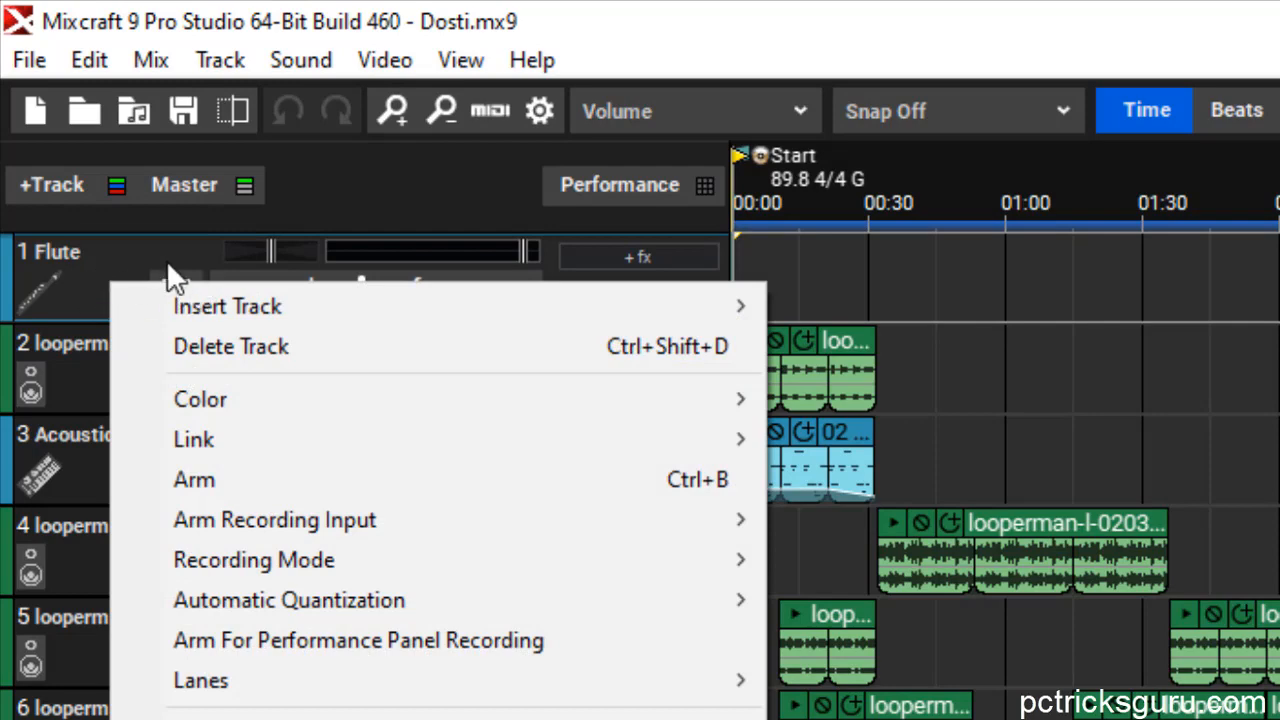
pyautogui.moveTo(207, 315)
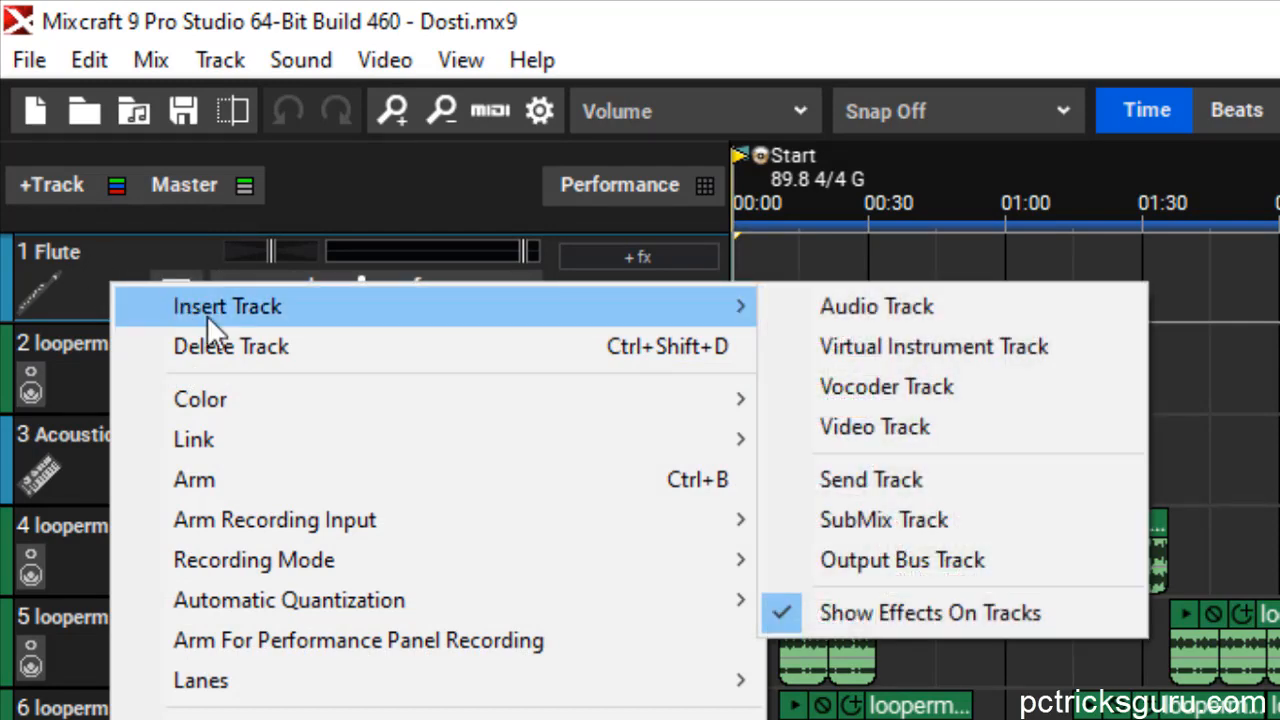
pyautogui.click(826, 319)
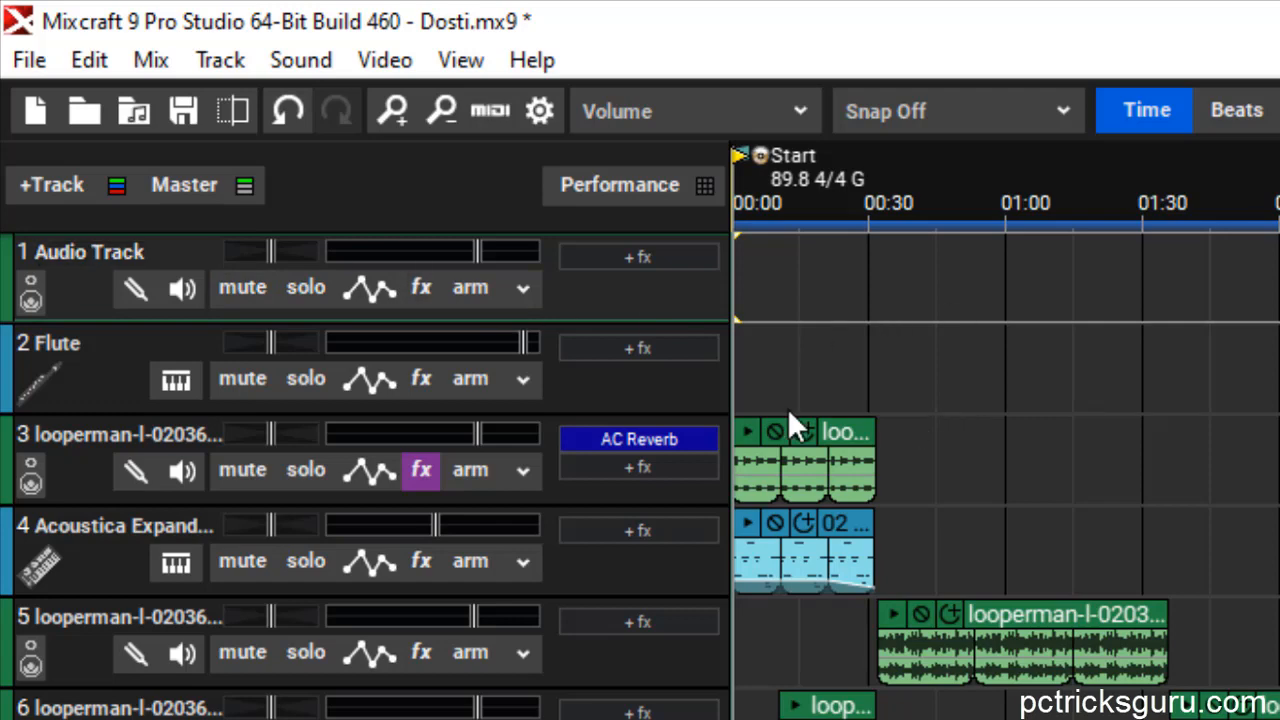
# Arm the new Audio Track for recording from Microphone (GS3), and turn its incoming audio monitoring on and off again.
pyautogui.click(473, 293)
pyautogui.click(523, 290)
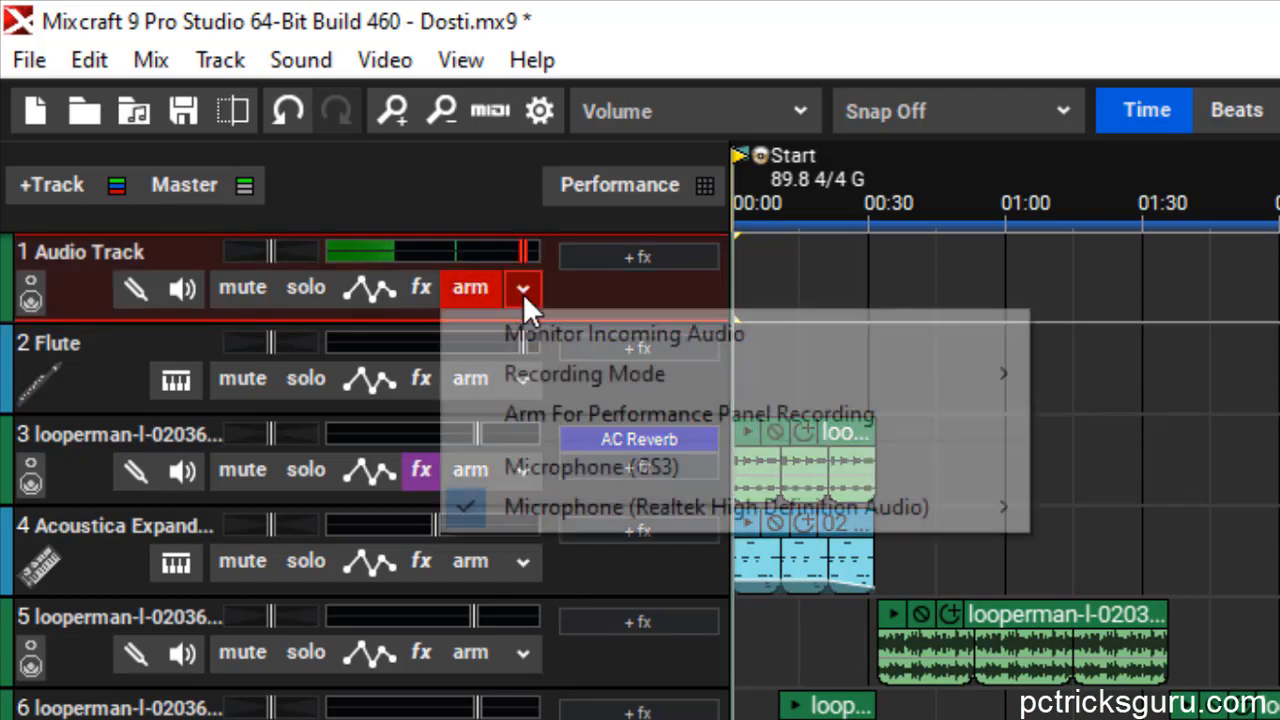
pyautogui.click(590, 467)
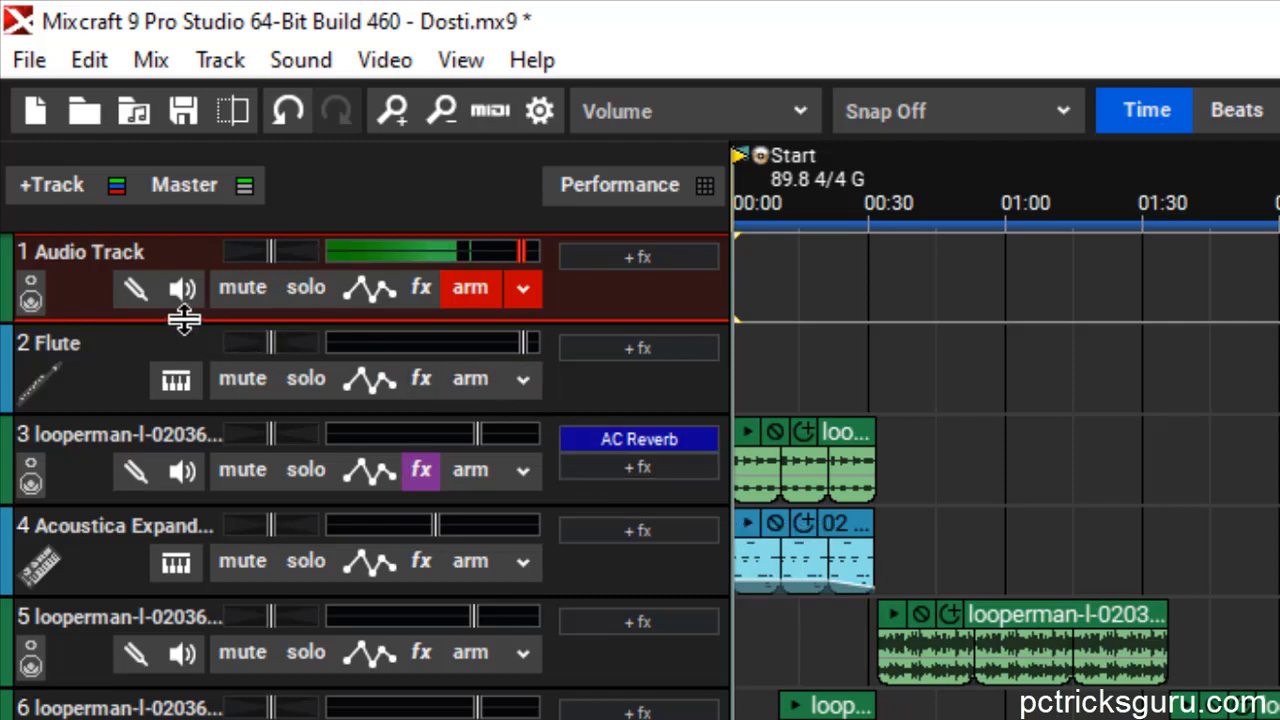
pyautogui.click(179, 289)
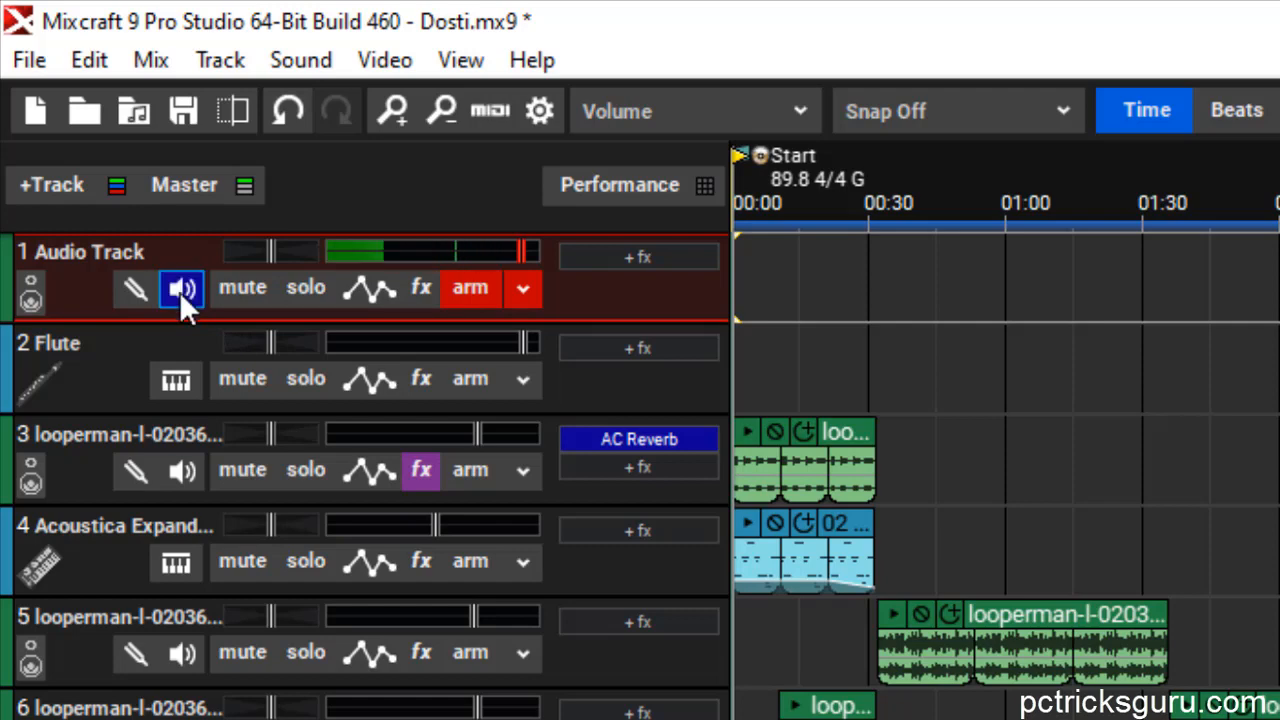
pyautogui.click(179, 289)
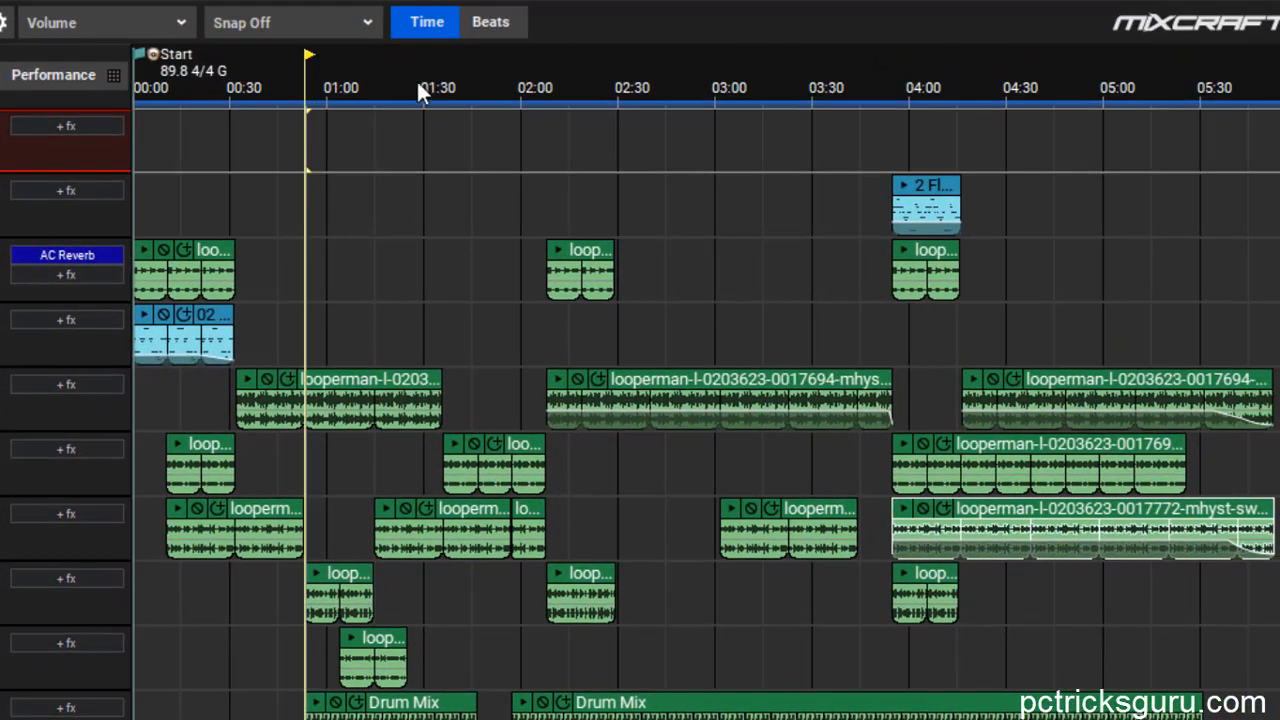
# Record about one minute of microphone audio on the Audio Track from the song's start, and disarm the track.
pyautogui.click(425, 85)
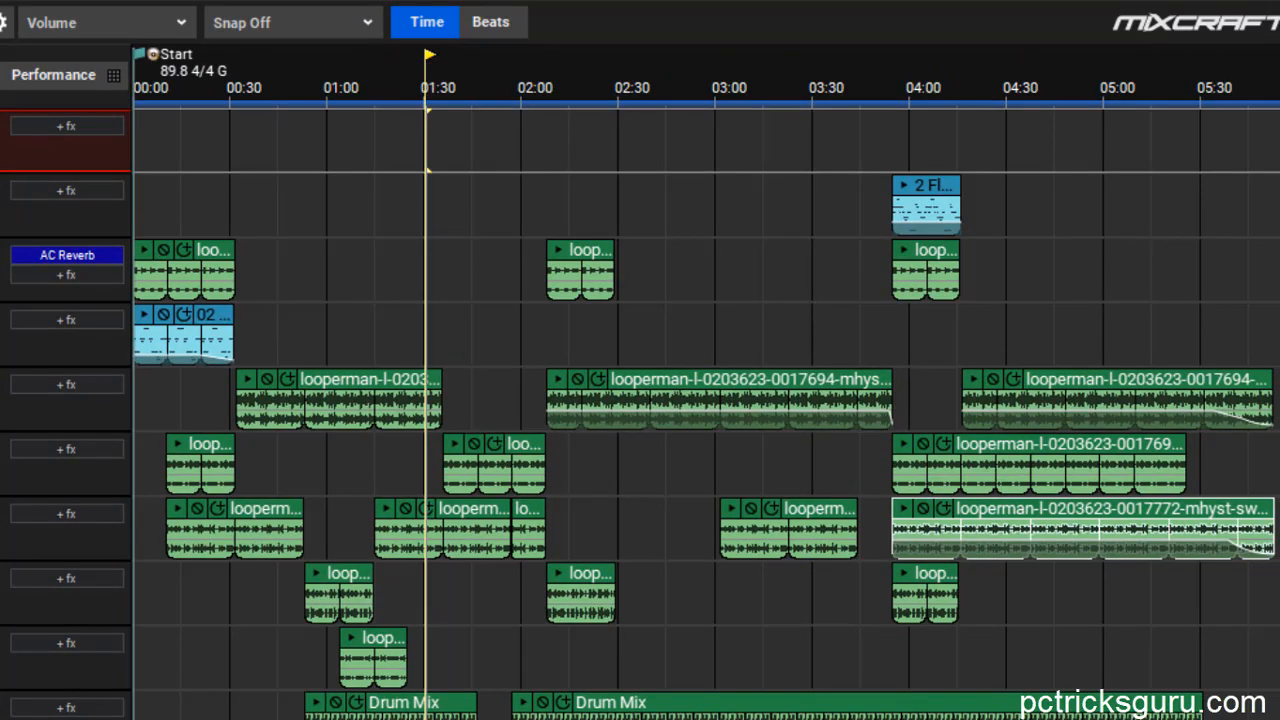
pyautogui.press('Home')
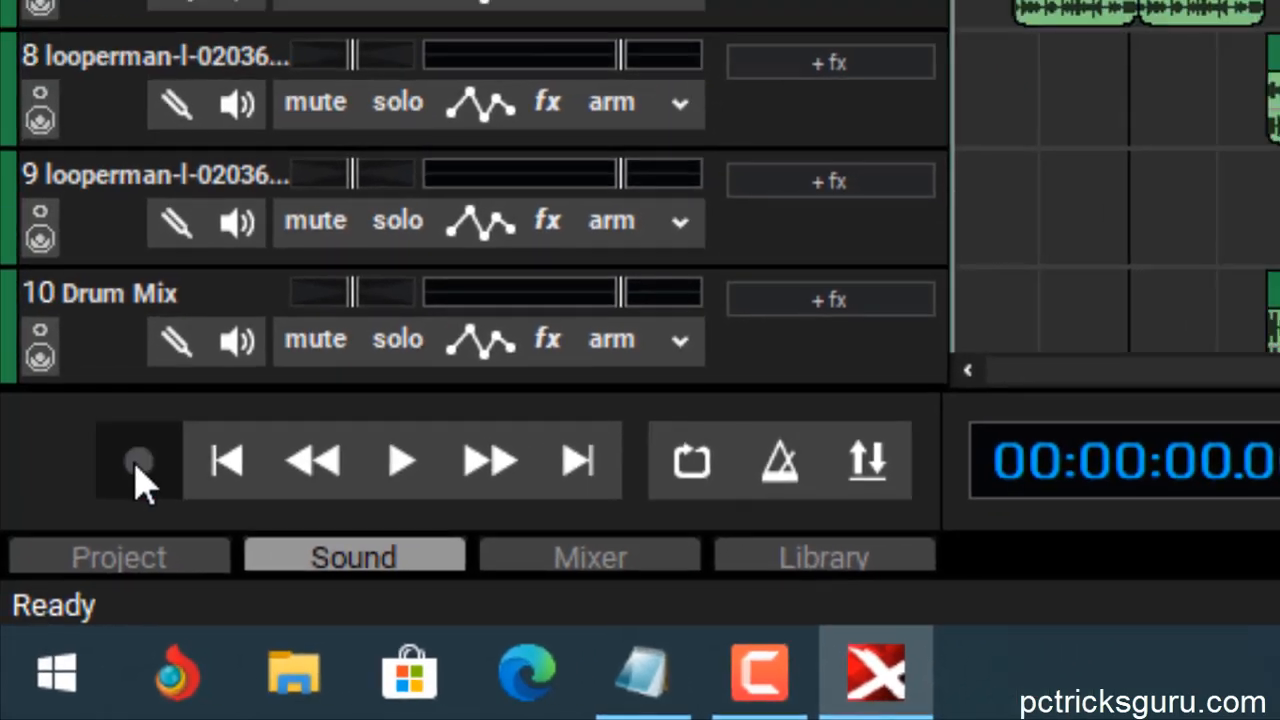
pyautogui.click(163, 418)
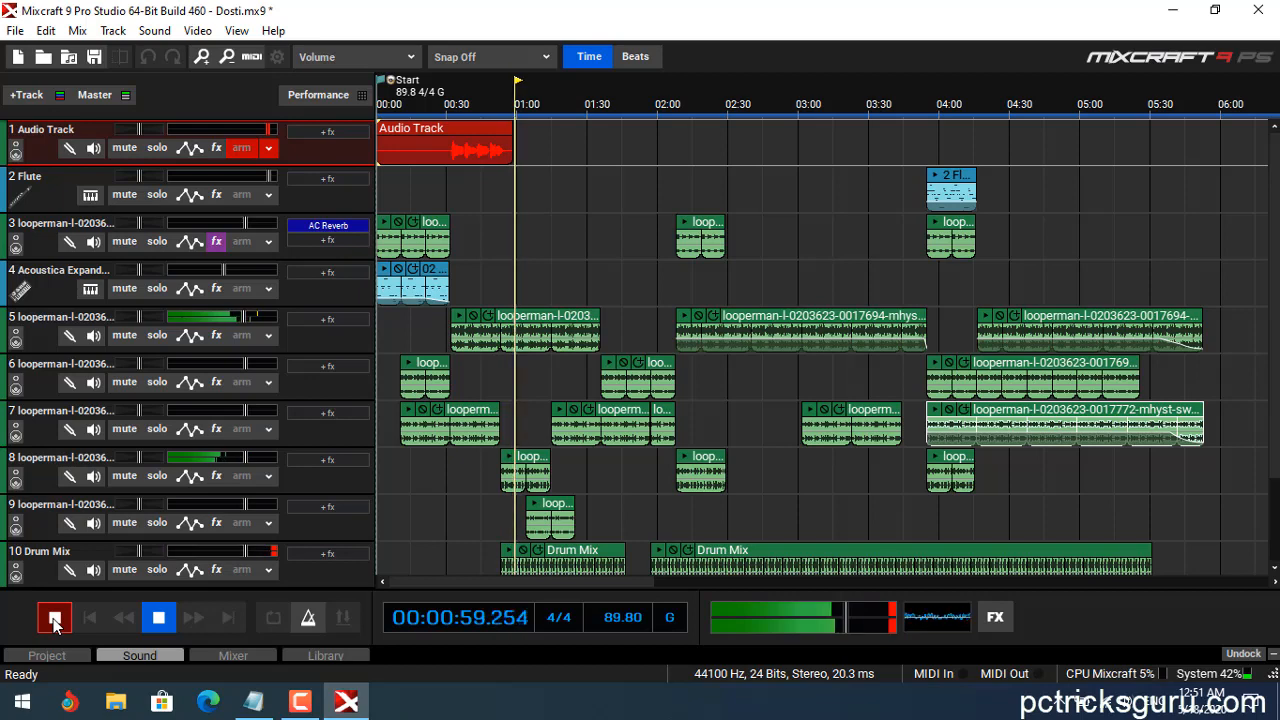
pyautogui.click(55, 619)
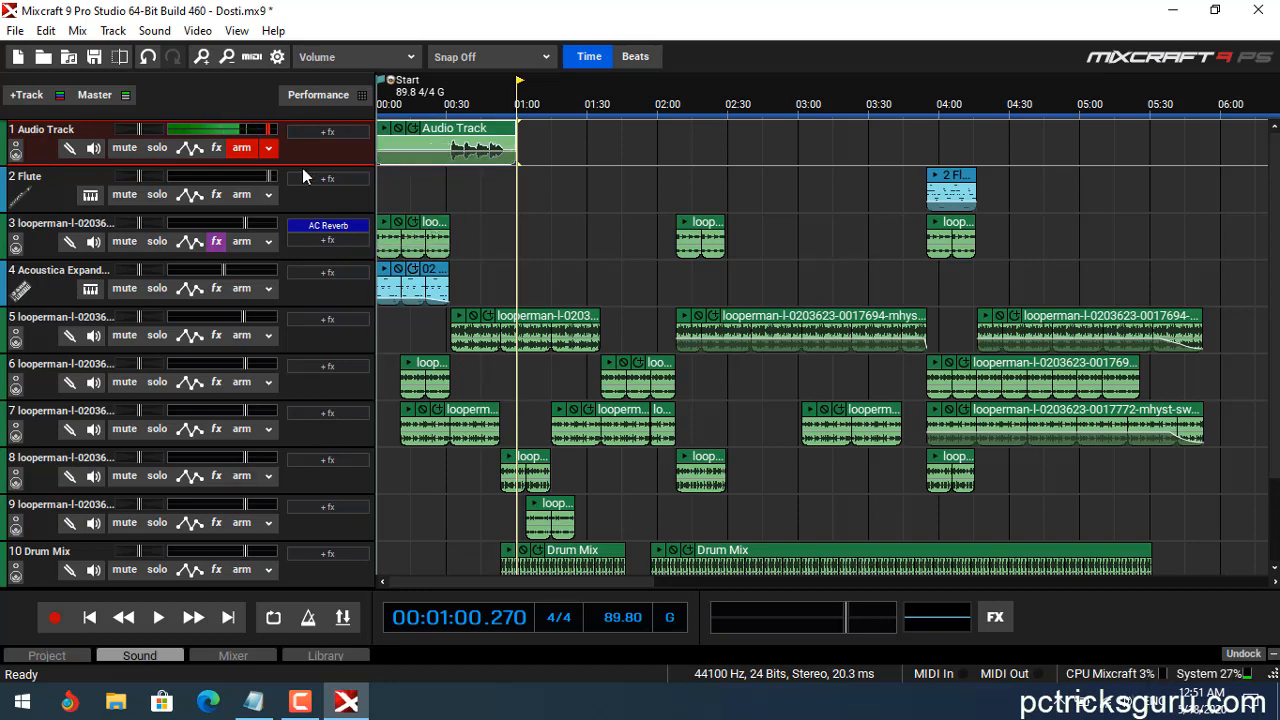
pyautogui.click(240, 150)
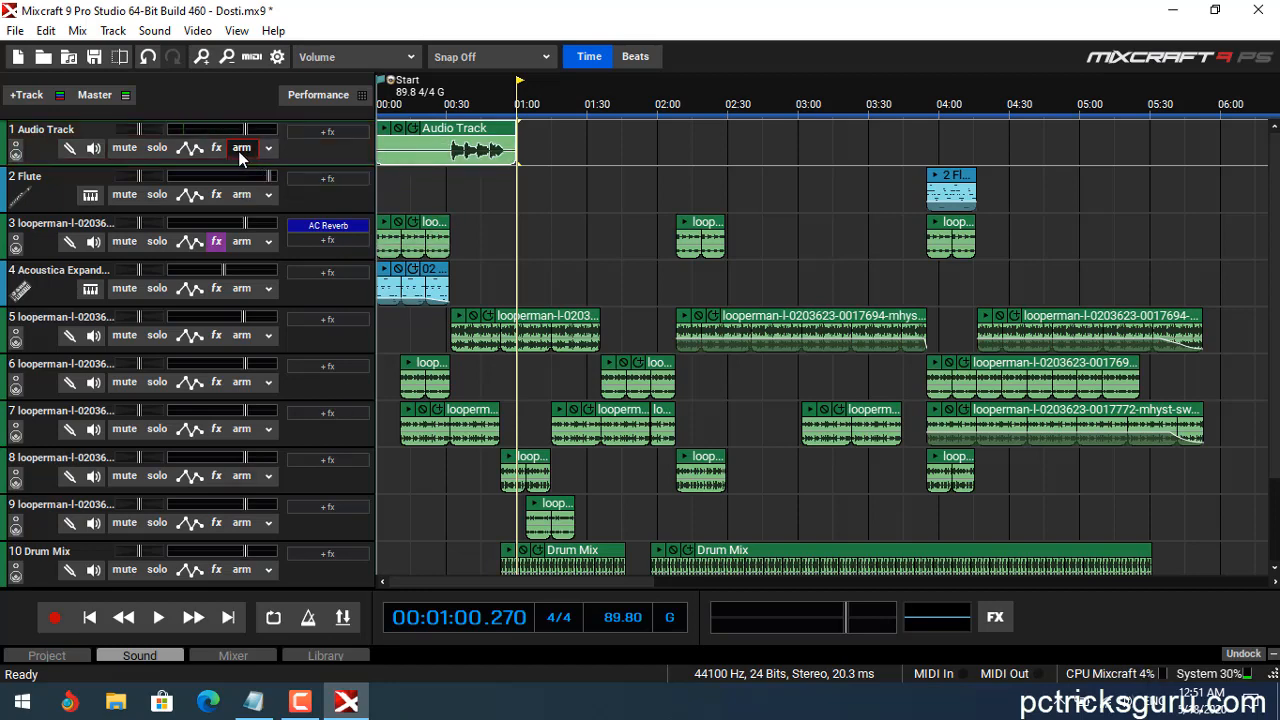
# Solo the recorded Audio Track and play its vocal section from about 00:30.
pyautogui.click(160, 146)
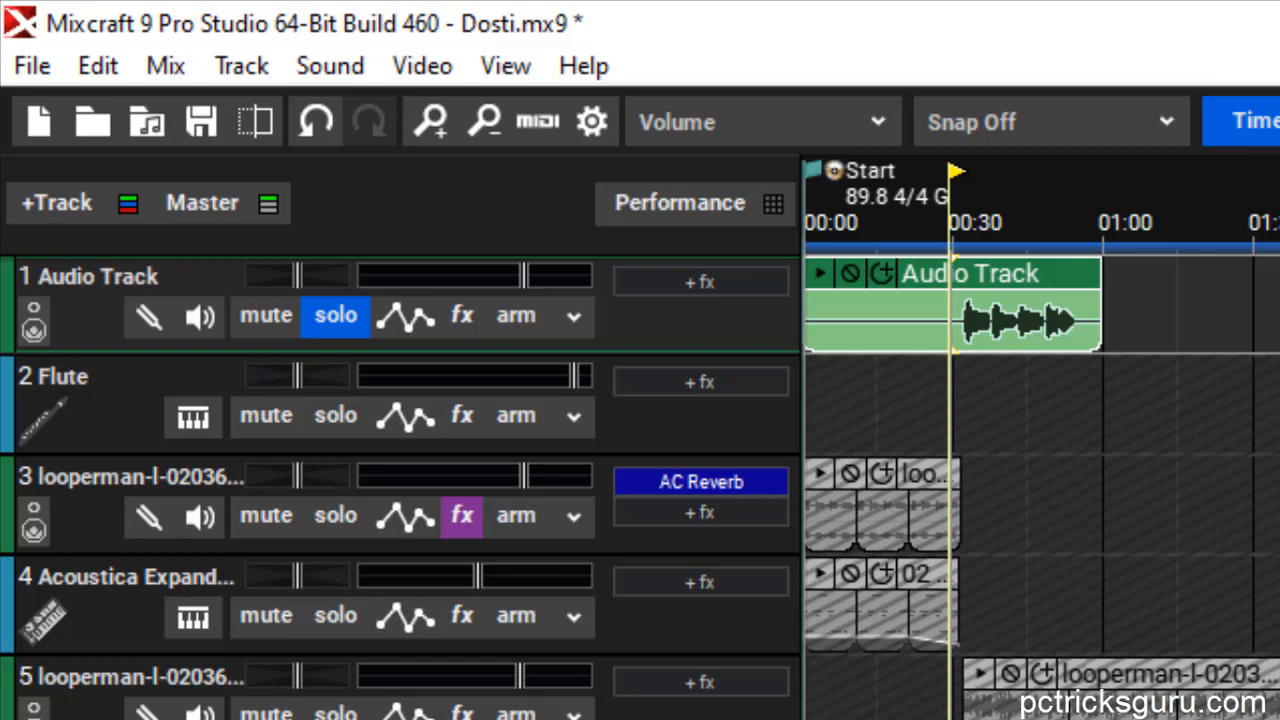
pyautogui.press('space')
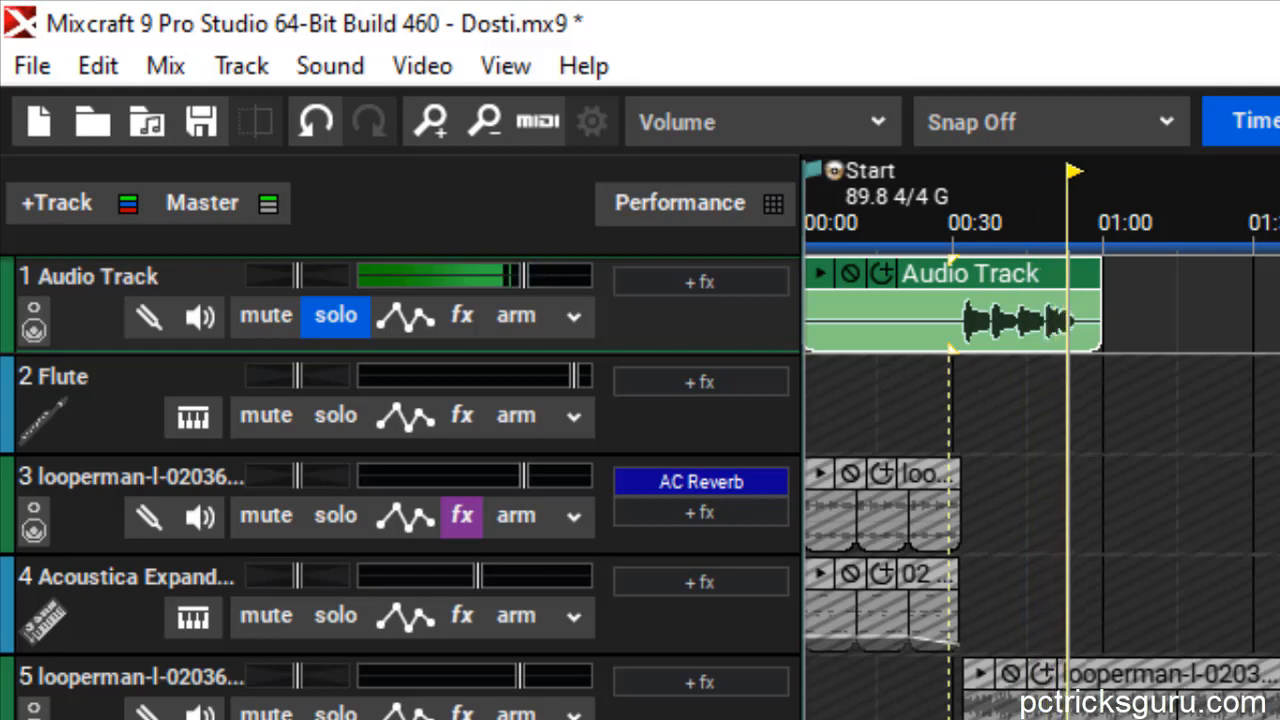
pyautogui.press('space')
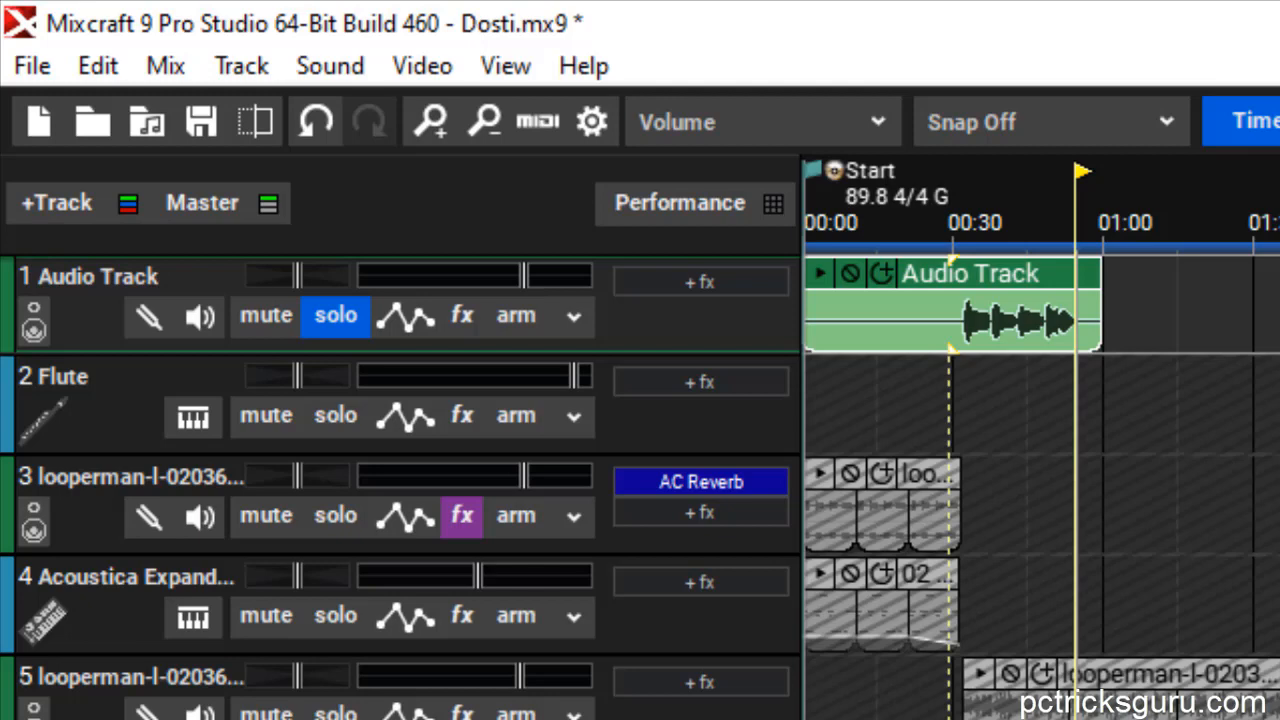
# Raise the recorded Audio Track's volume close to maximum and play it briefly from the start.
pyautogui.press('Home')
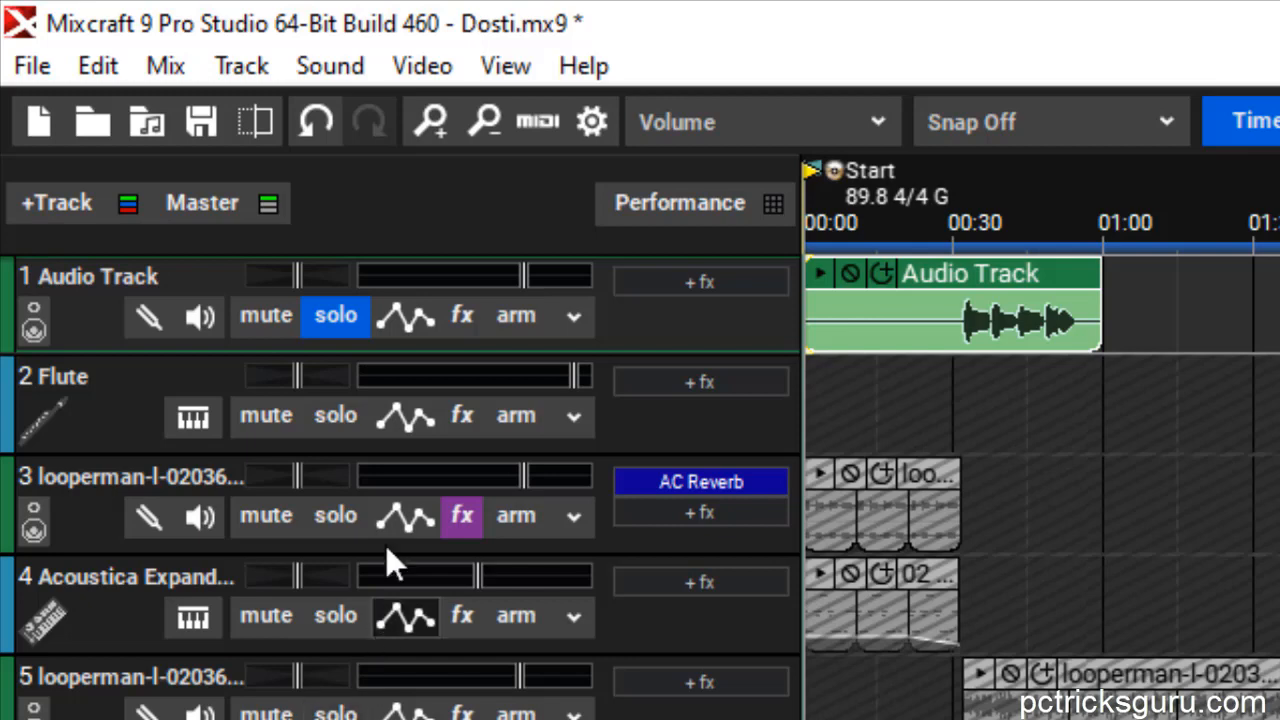
pyautogui.moveTo(523, 277)
pyautogui.moveTo(523, 277); pyautogui.dragTo(610, 275)
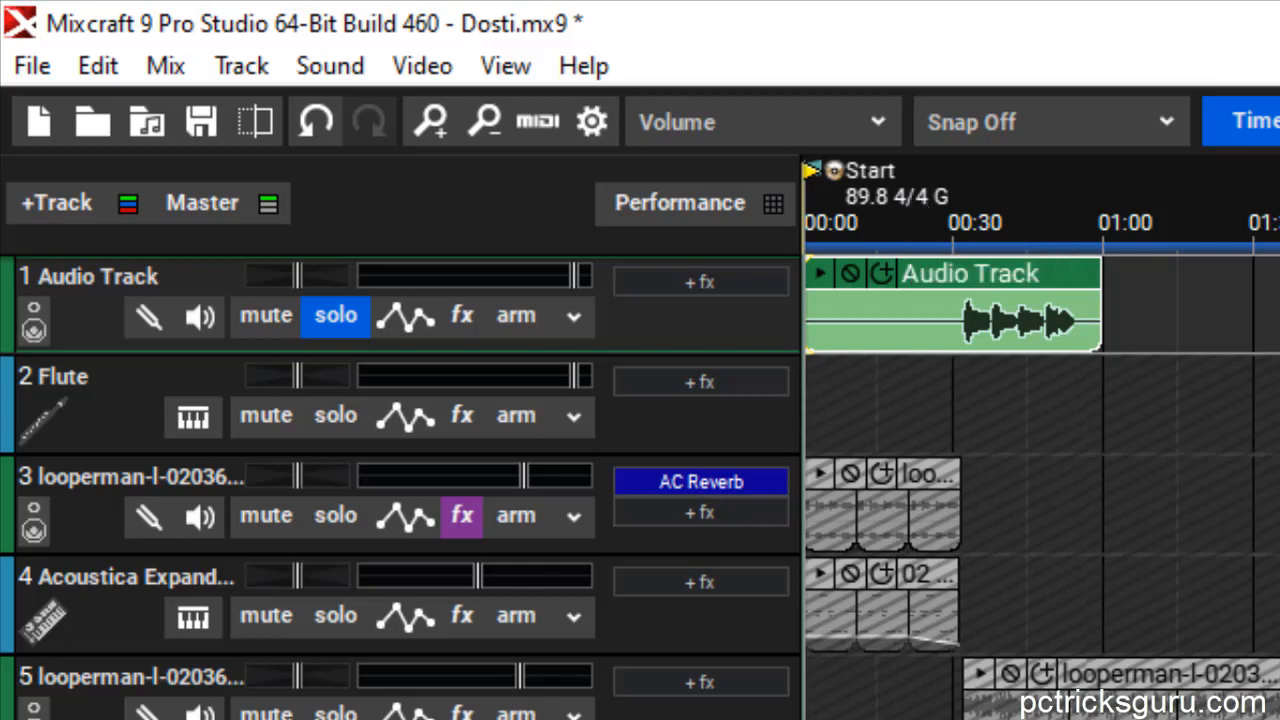
pyautogui.press('space')
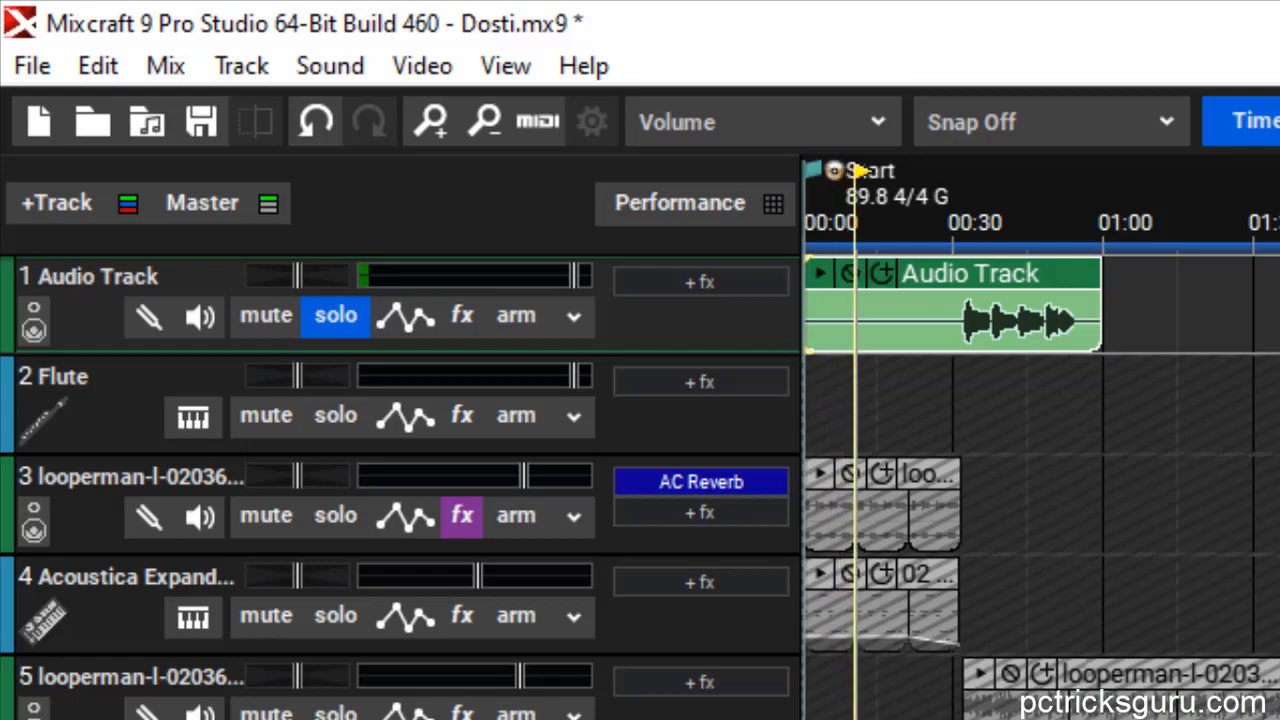
pyautogui.press('space')
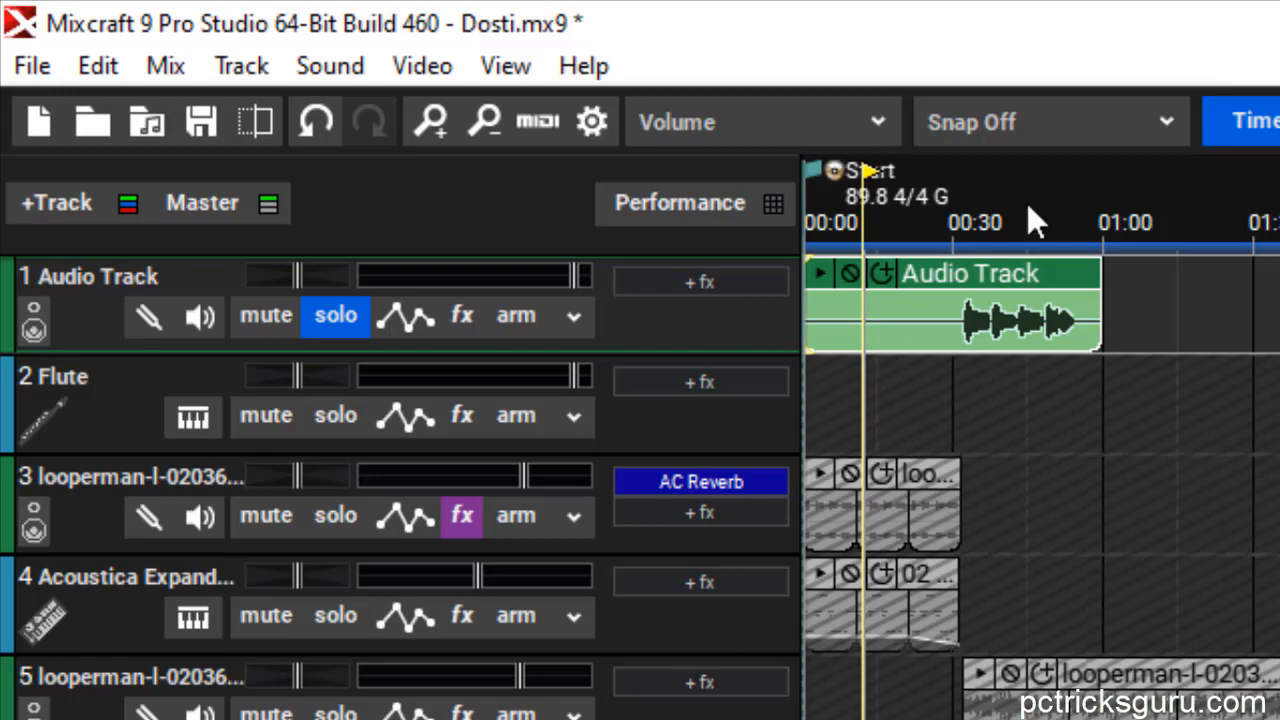
# Open the recorded clip's audio properties in the sound editor and find the next noise sample for noise reduction.
pyautogui.moveTo(987, 271)
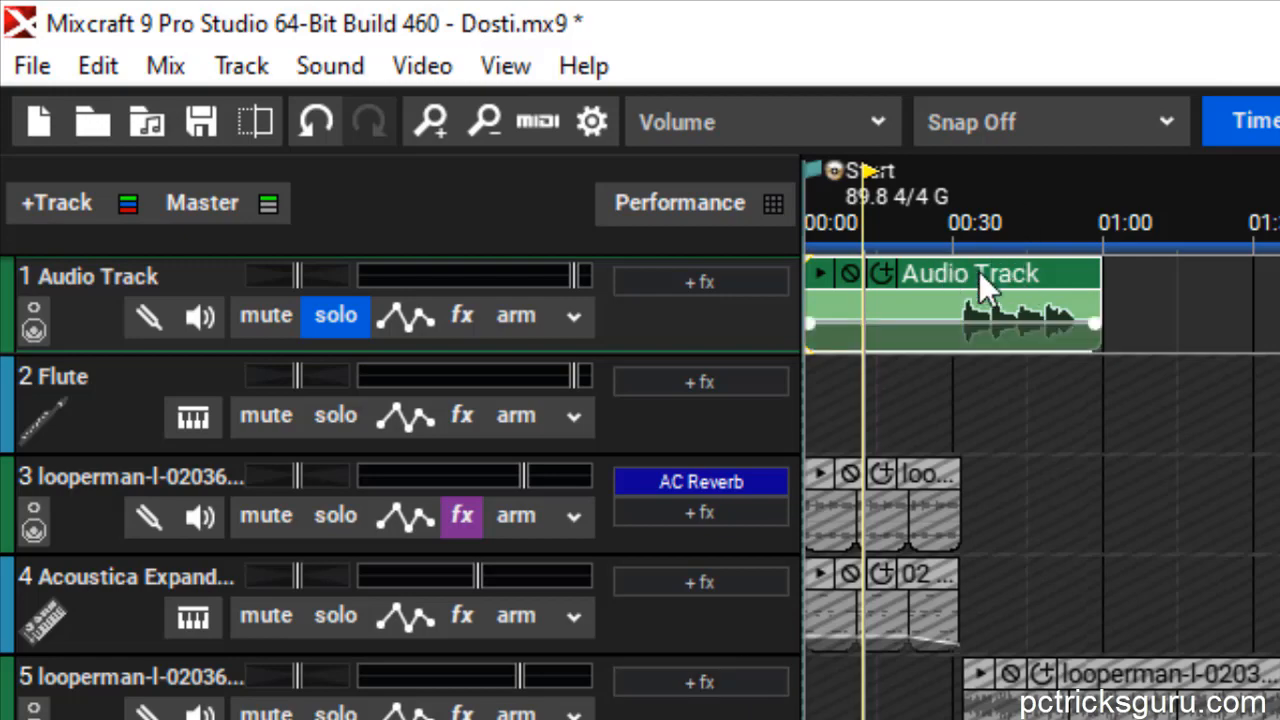
pyautogui.click(935, 265)
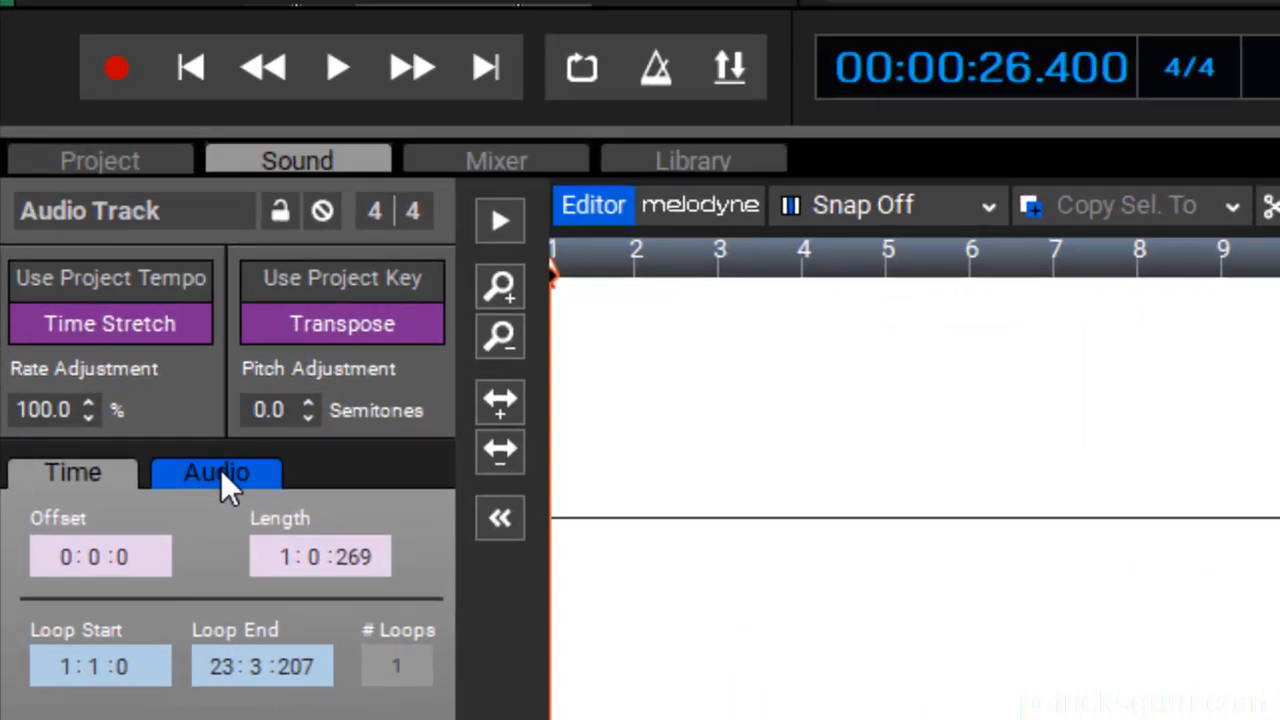
pyautogui.click(113, 594)
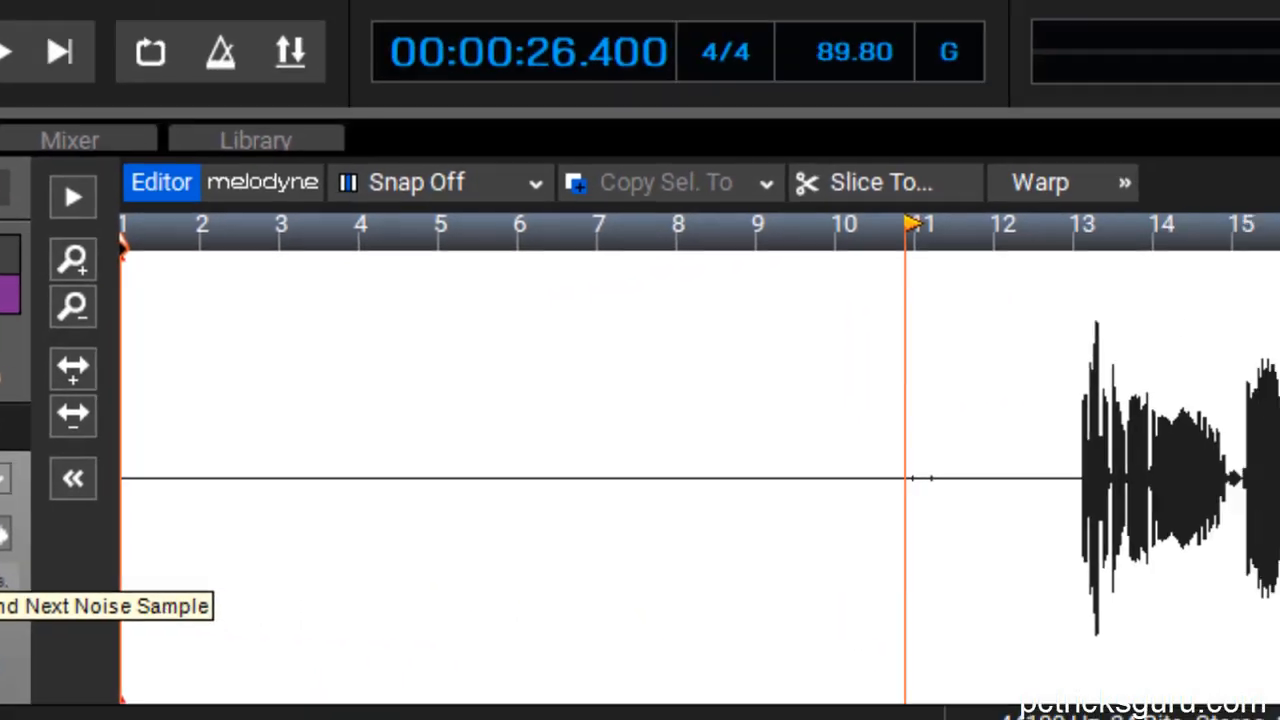
pyautogui.click(482, 547)
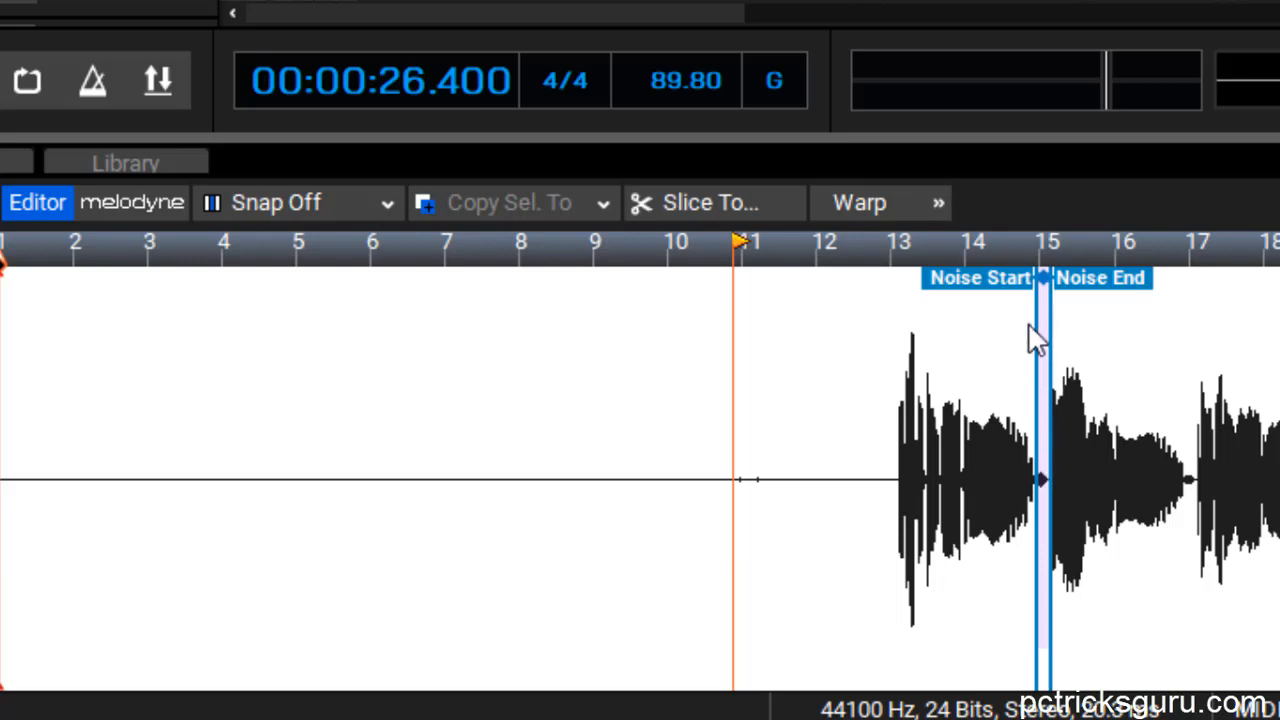
# Set the noise sample region from the clip's start to just before measure 13, and play the track from the start.
pyautogui.moveTo(1030, 281)
pyautogui.mouseDown()
pyautogui.moveTo(511, 284)
pyautogui.moveTo(1190, 349)
pyautogui.mouseUp()
pyautogui.moveTo(1050, 278); pyautogui.dragTo(12, 278)
pyautogui.moveTo(1198, 286); pyautogui.dragTo(875, 256)
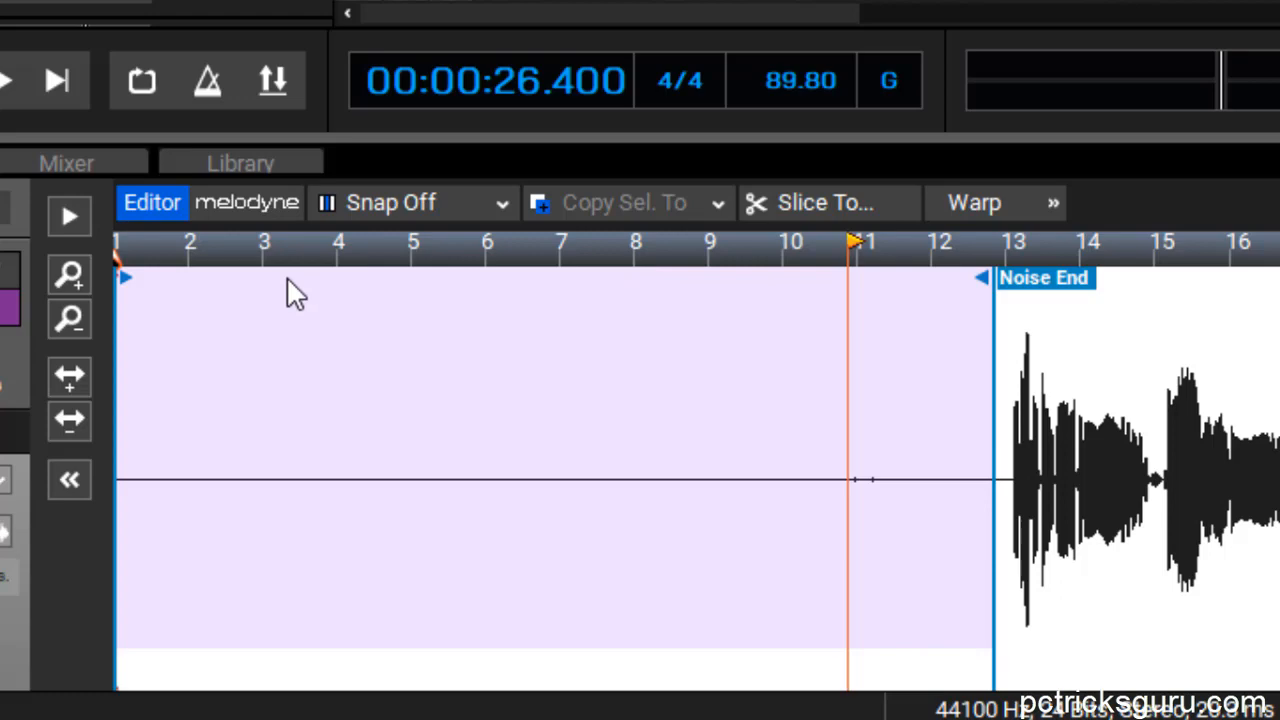
pyautogui.click(0, 81)
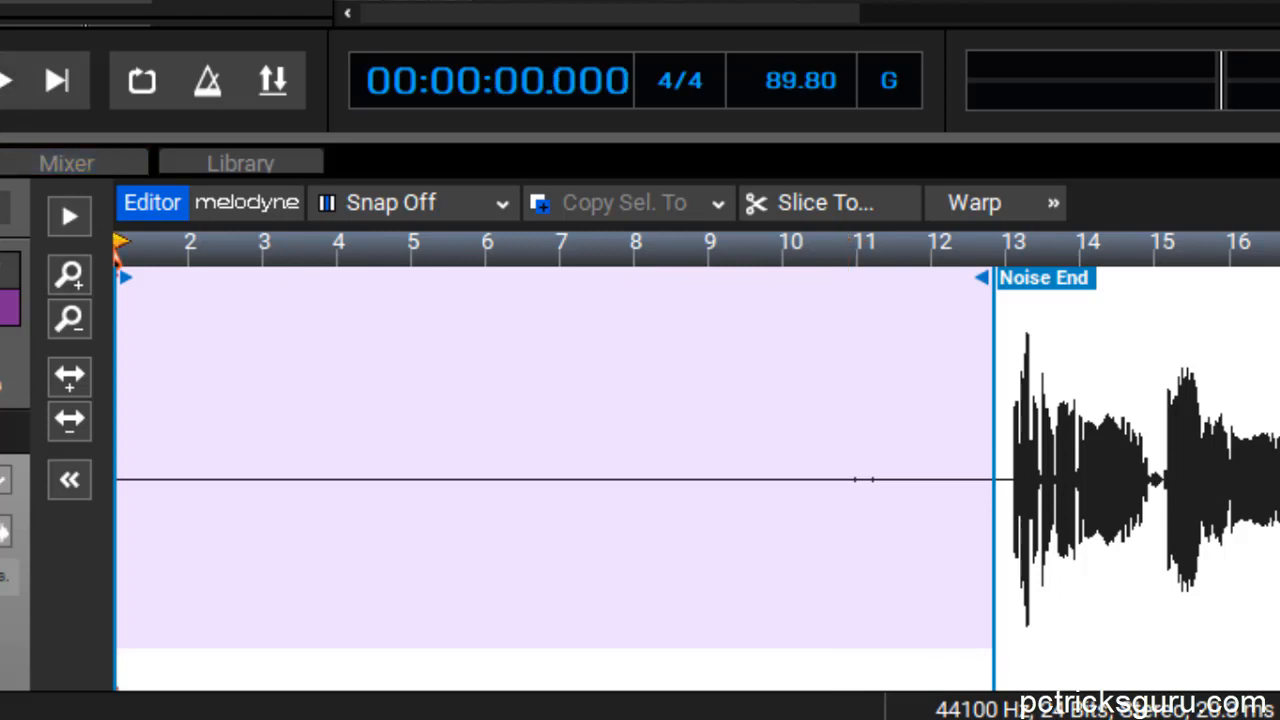
pyautogui.press('space')
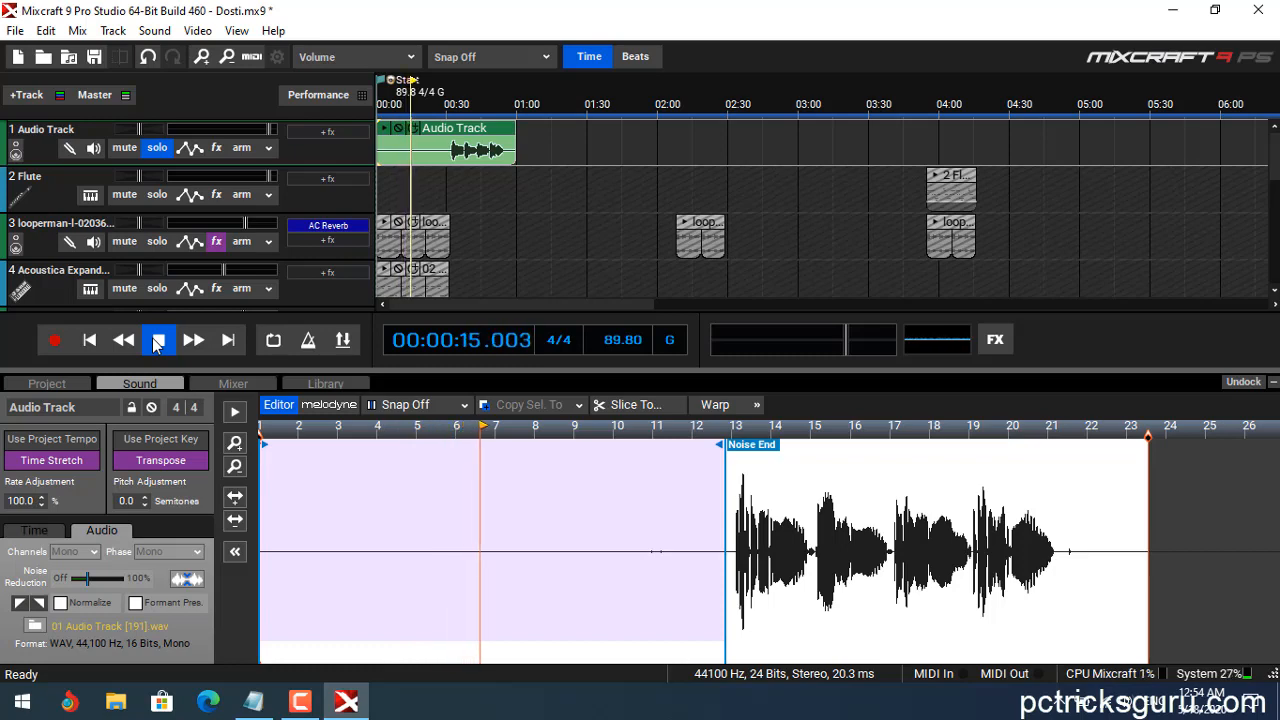
# Play the soloed Audio Track's vocal section from about 00:31 for a few seconds and stop playback.
pyautogui.click(160, 342)
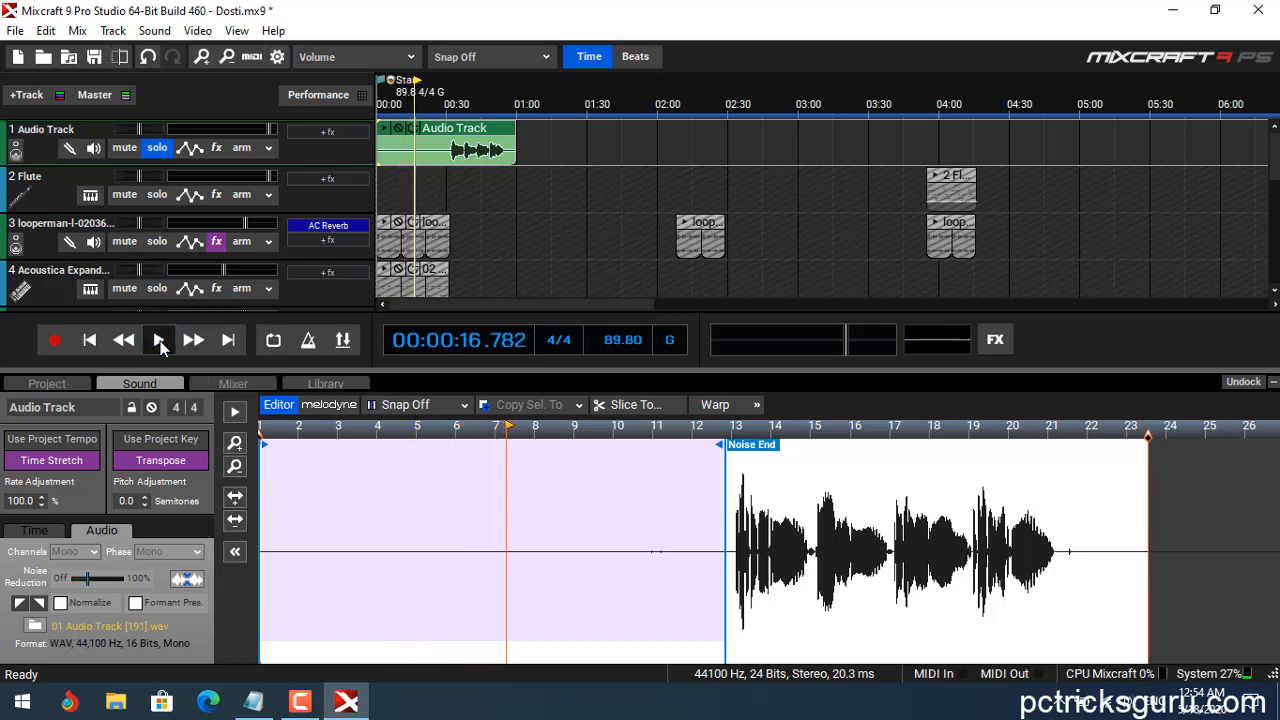
pyautogui.click(452, 104)
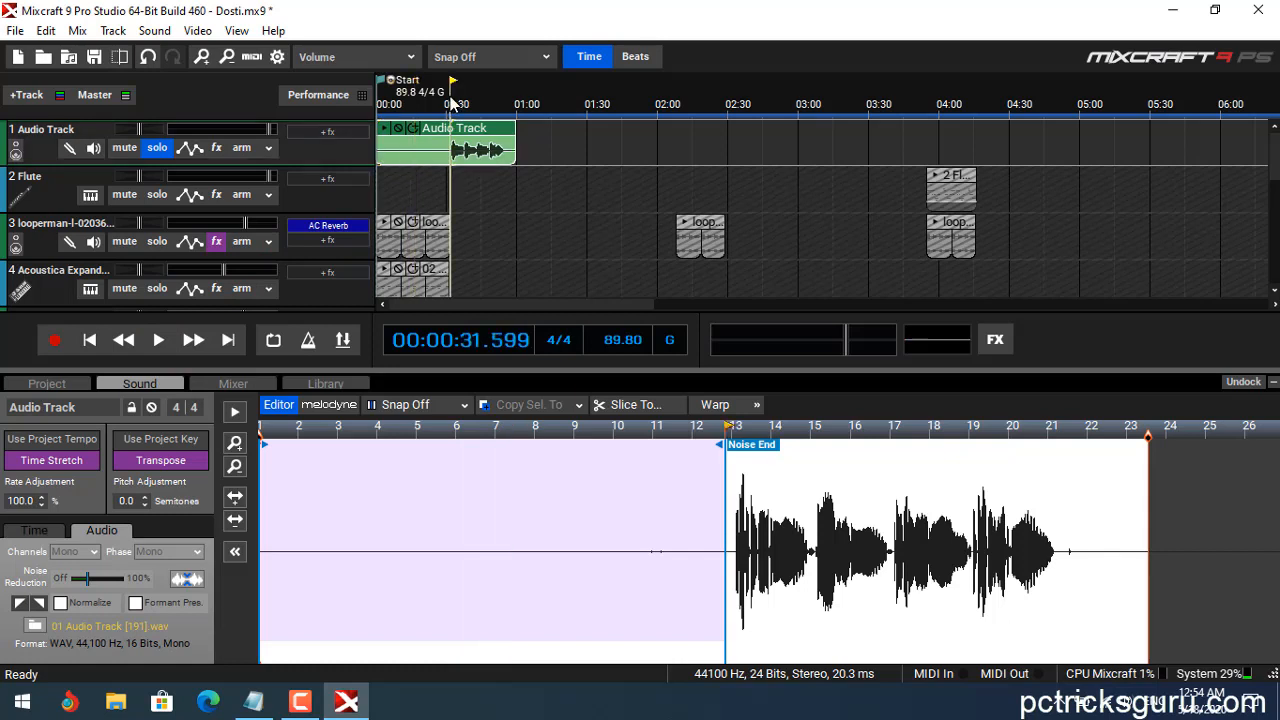
pyautogui.press('space')
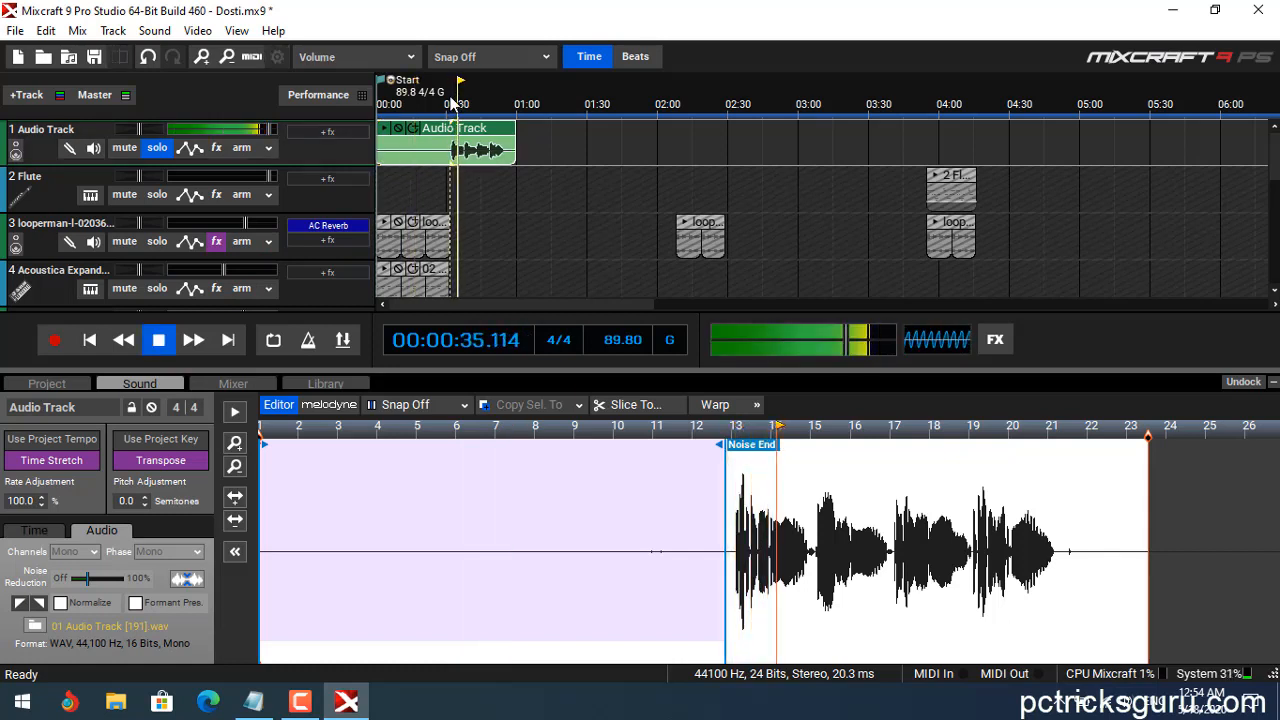
pyautogui.press('space')
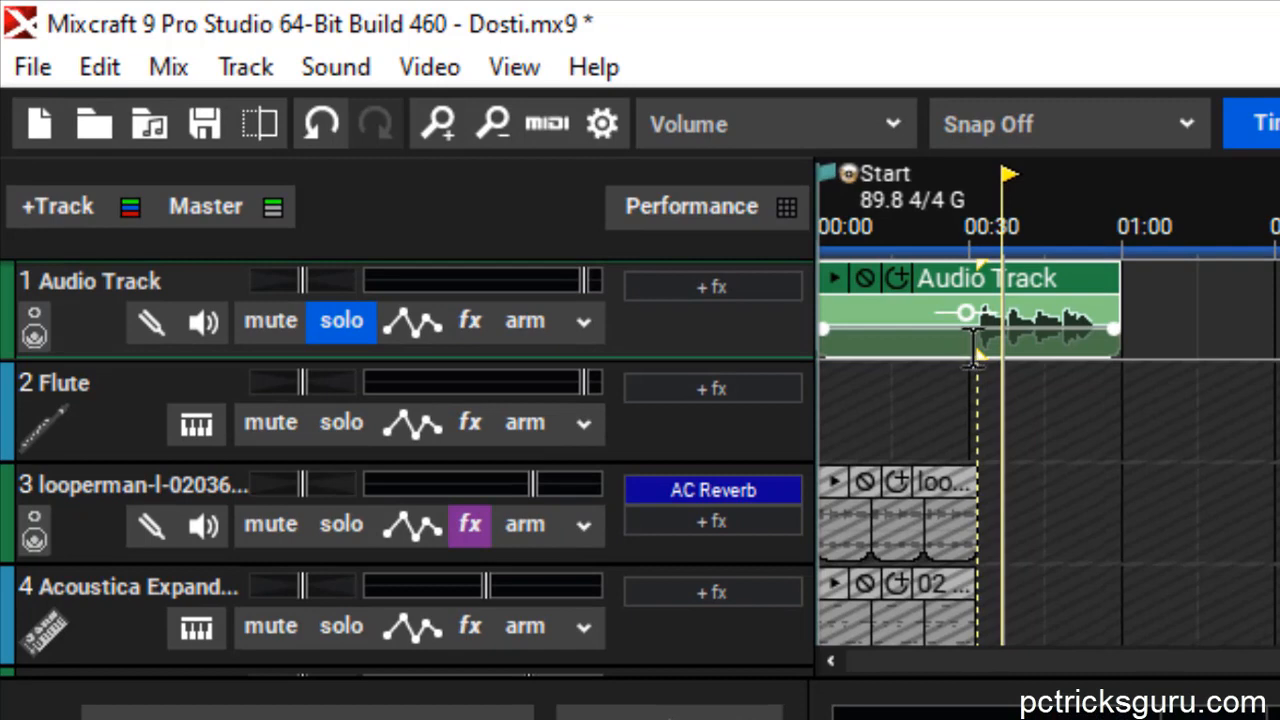
# Delete the silent lead-in before about 00:31 from the vocal clip, and trim its remaining edges to about 00:32 and 00:55.
pyautogui.moveTo(975, 350); pyautogui.dragTo(818, 345)
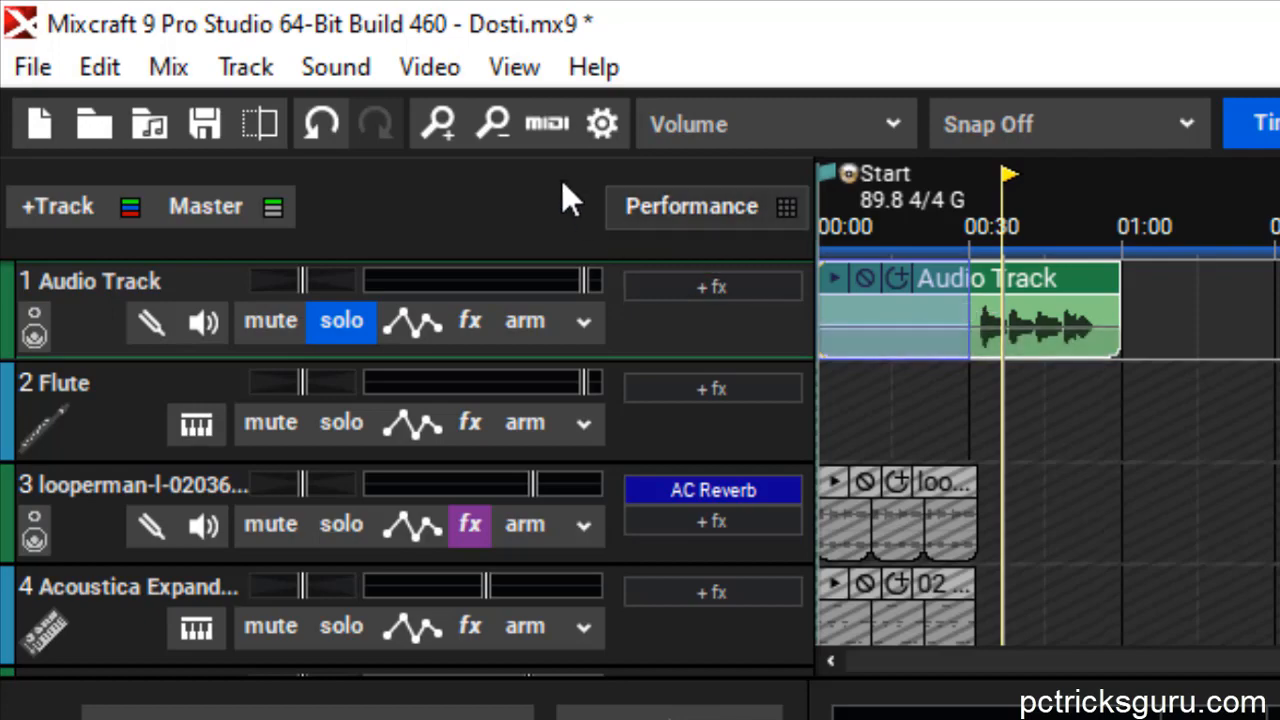
pyautogui.click(443, 124)
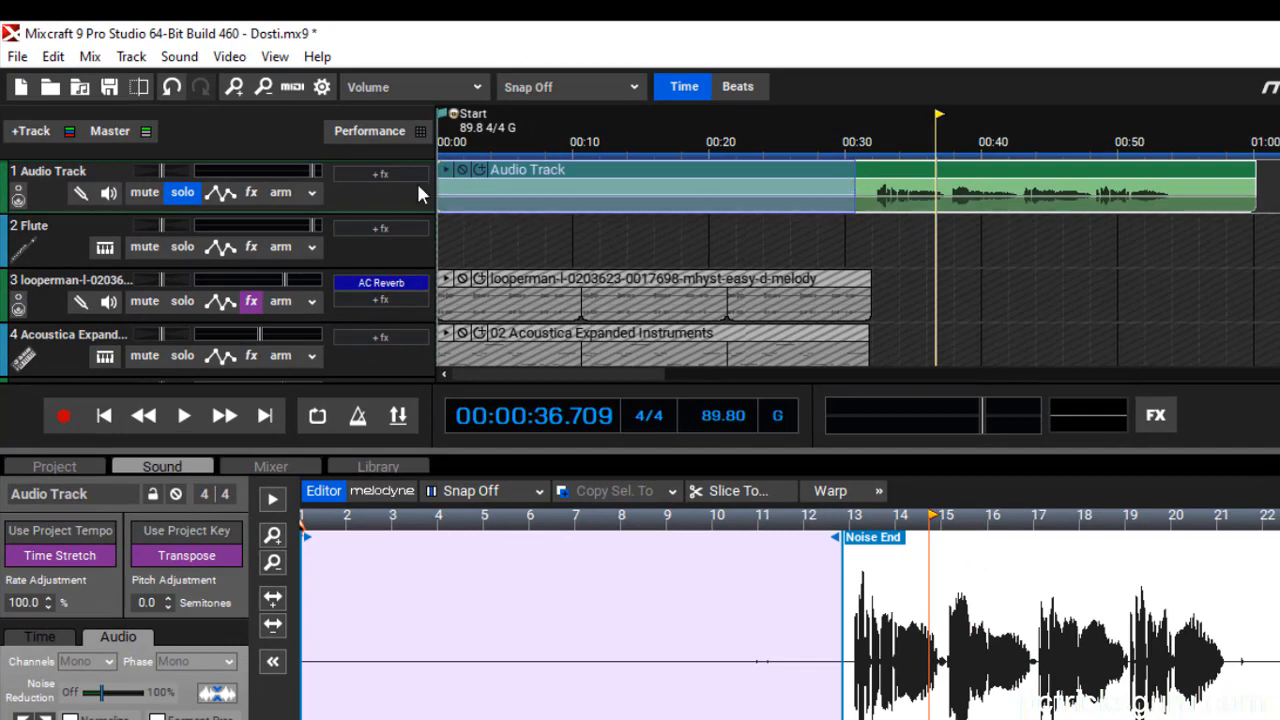
pyautogui.click(562, 252)
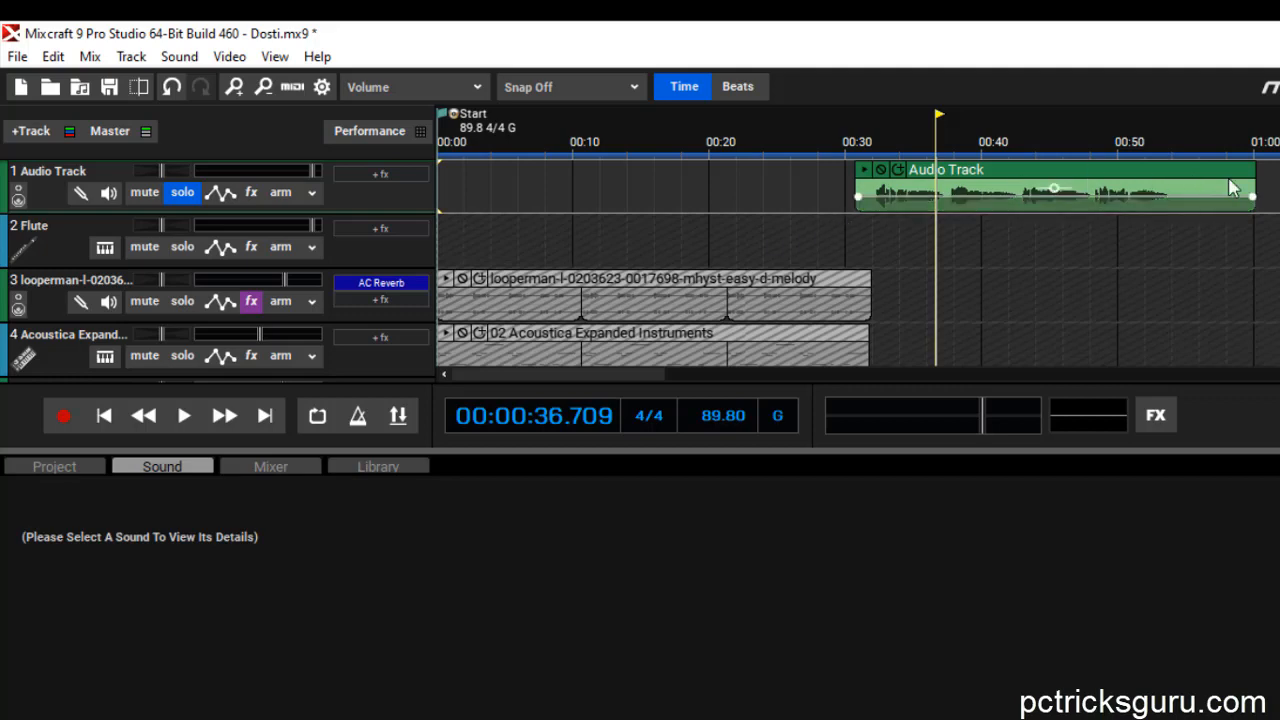
pyautogui.moveTo(1251, 180); pyautogui.dragTo(1182, 180)
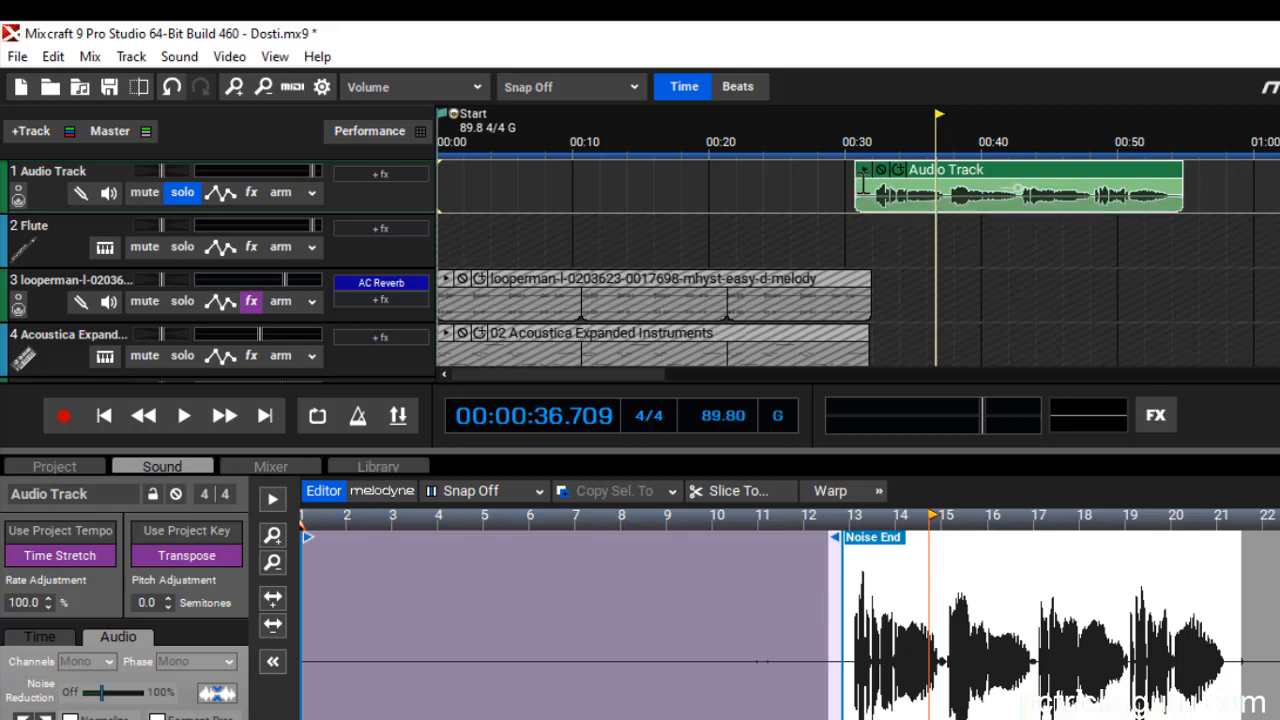
pyautogui.moveTo(858, 181); pyautogui.dragTo(874, 181)
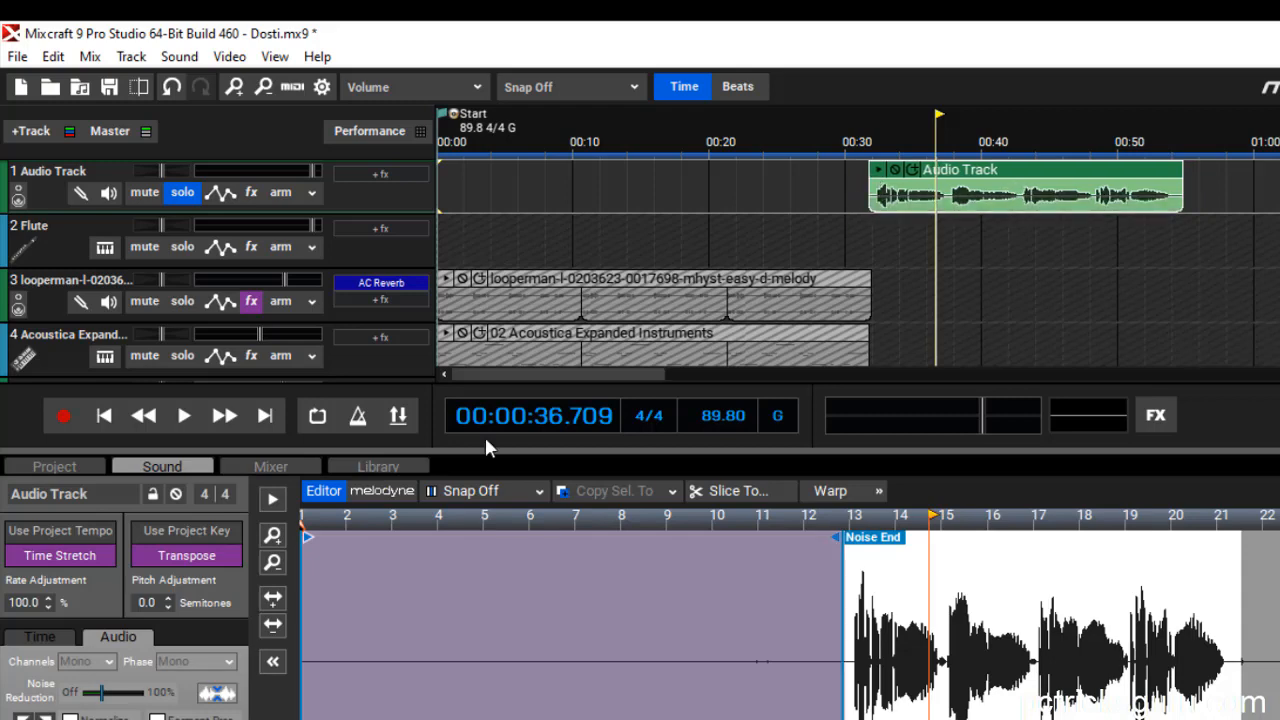
# Unsolo the Audio Track and hide the project details area to show more of the song's tracks.
pyautogui.click(100, 464)
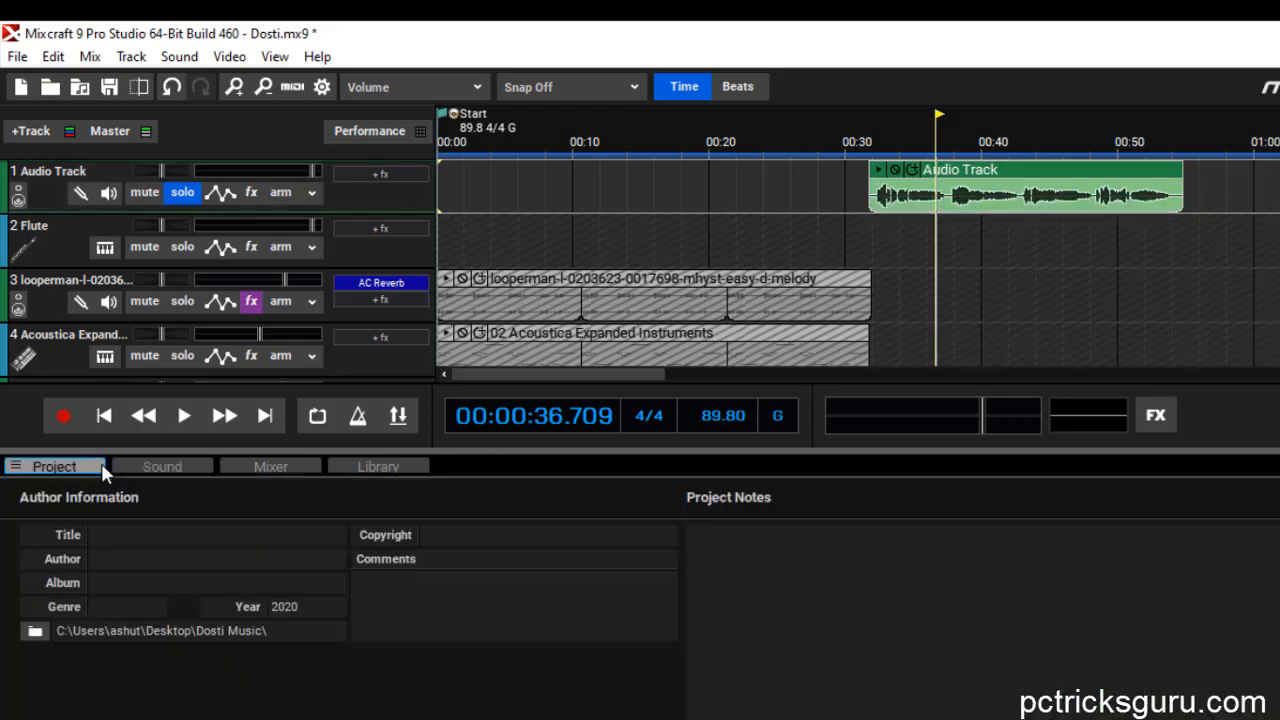
pyautogui.click(188, 197)
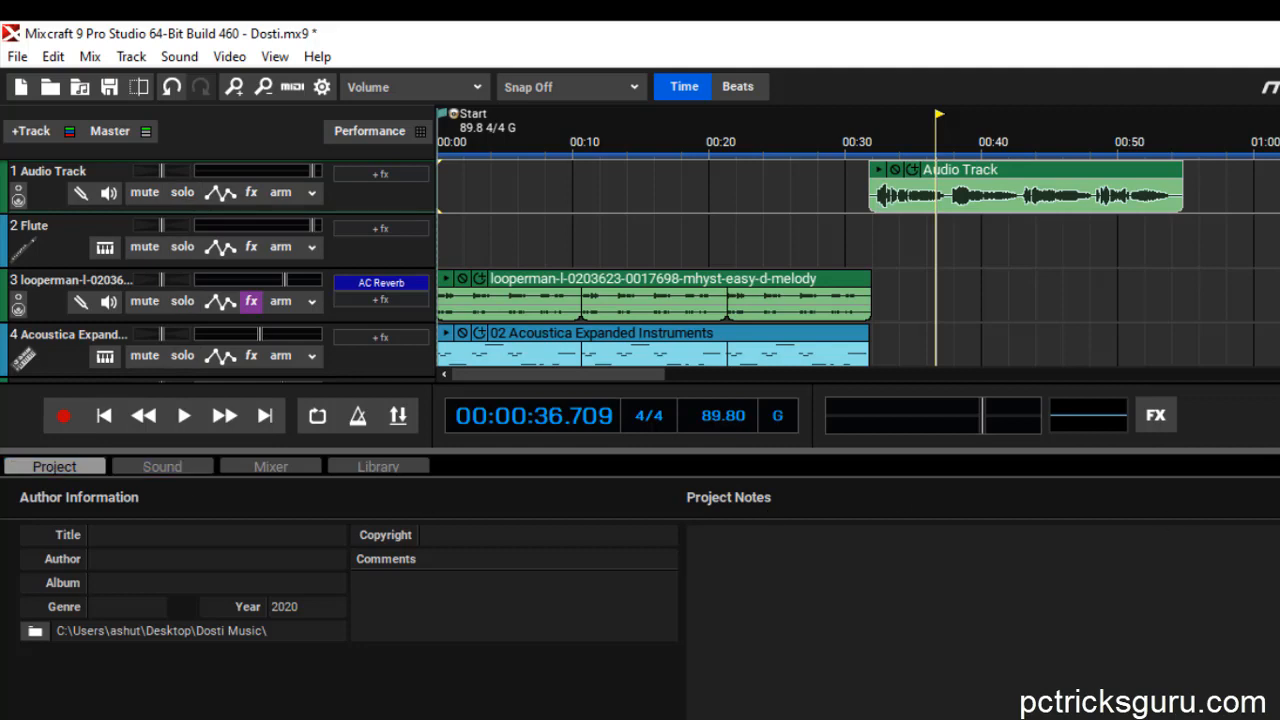
pyautogui.press('Insert')
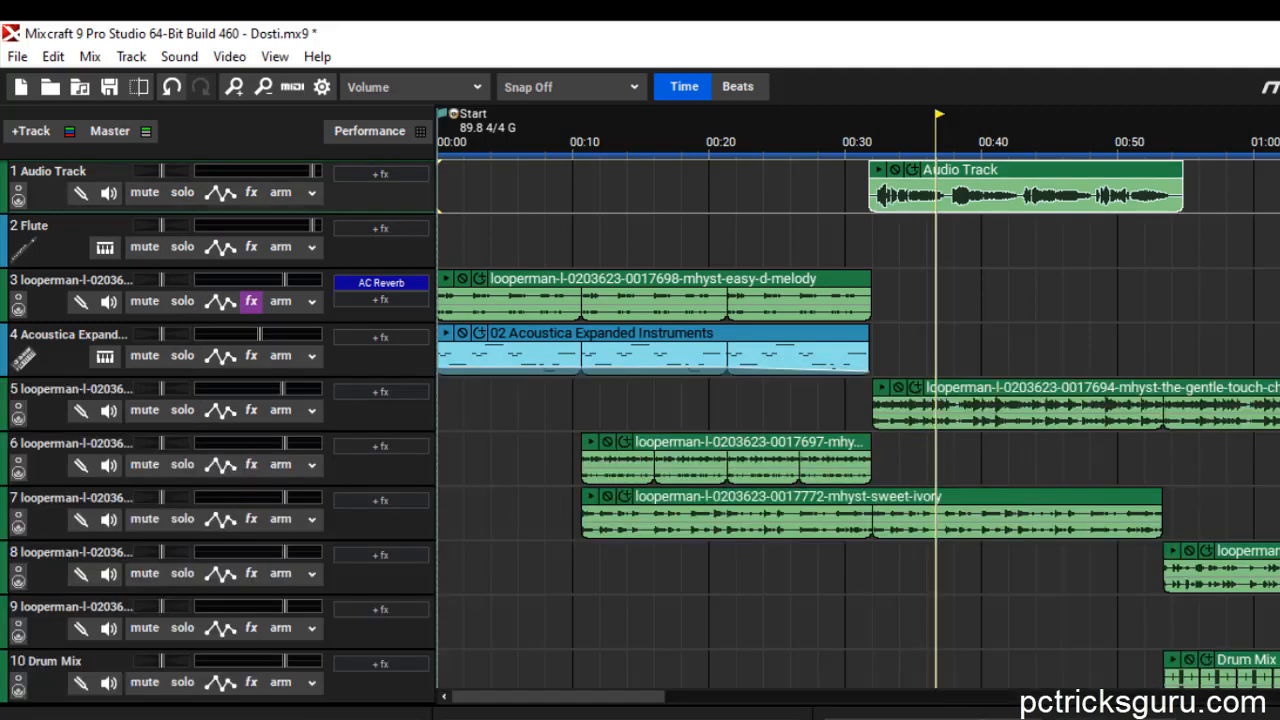
pyautogui.scroll(-3, 640, 430)
pyautogui.scroll(3, 640, 430)
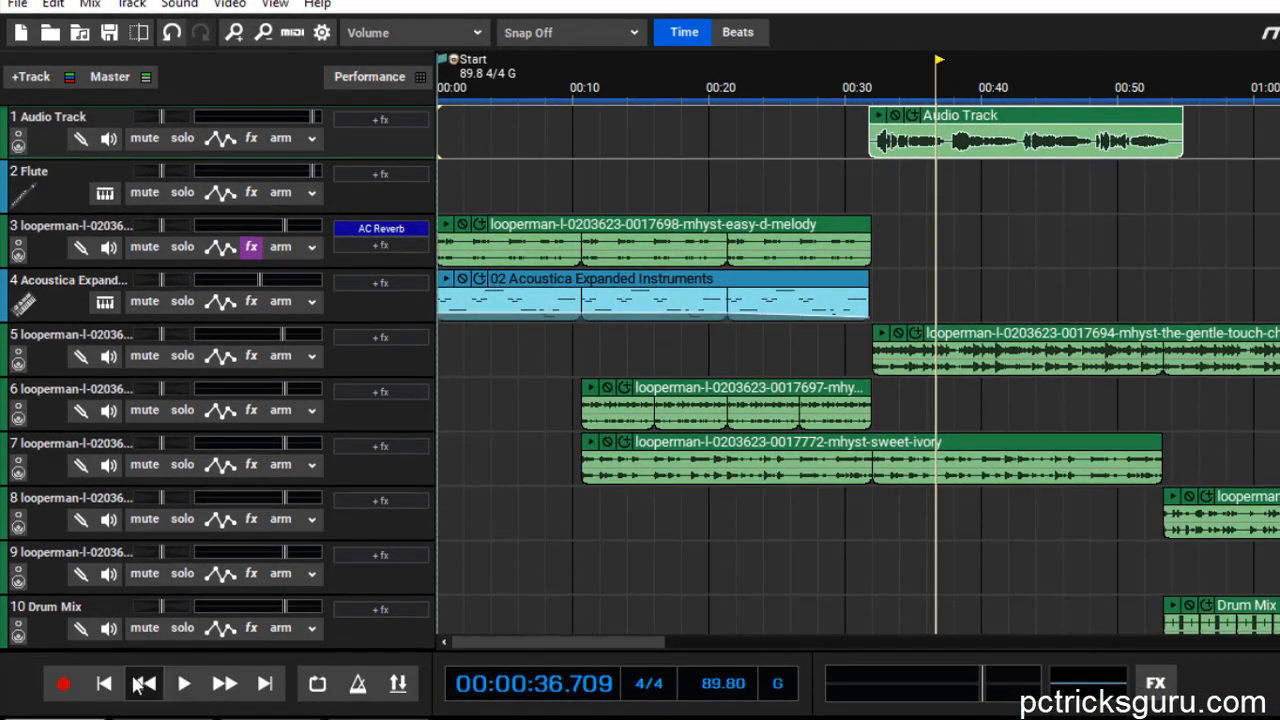
# Play the full mix from the start and again from about 00:30, stop it, and return the playhead to about 00:30.
pyautogui.click(104, 683)
pyautogui.click(184, 683)
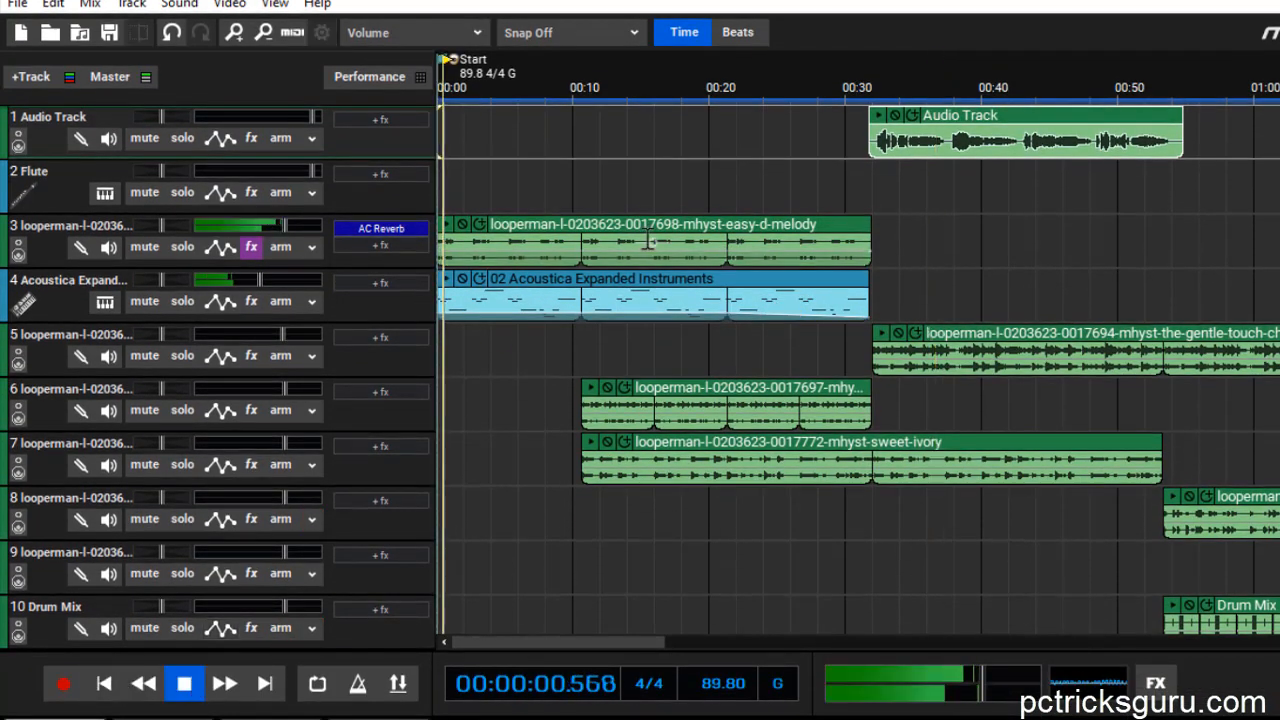
pyautogui.click(850, 84)
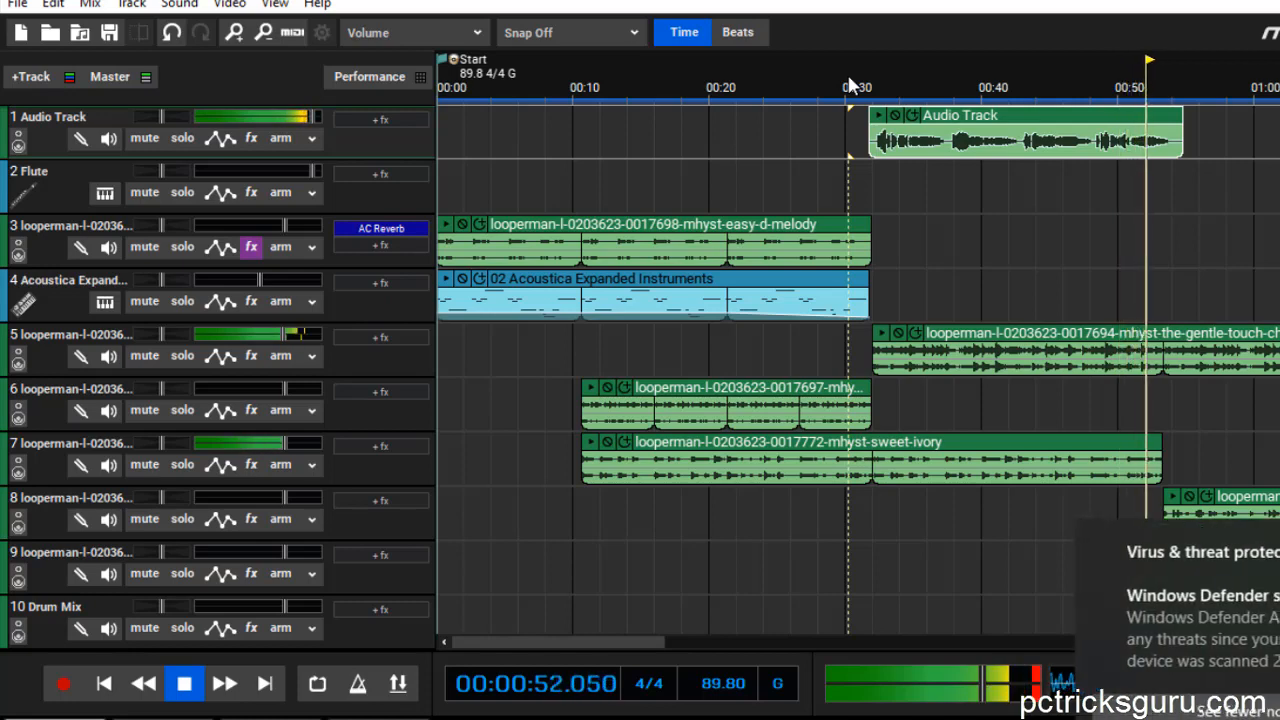
pyautogui.click(188, 684)
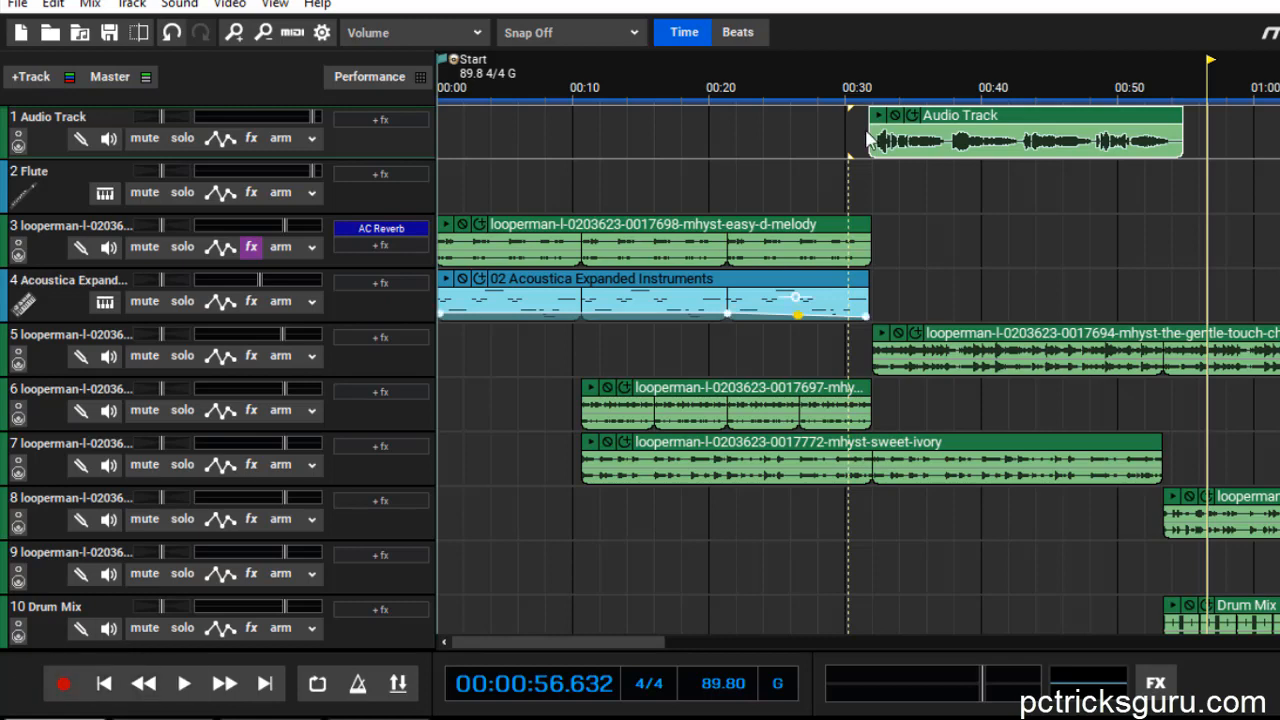
pyautogui.click(857, 94)
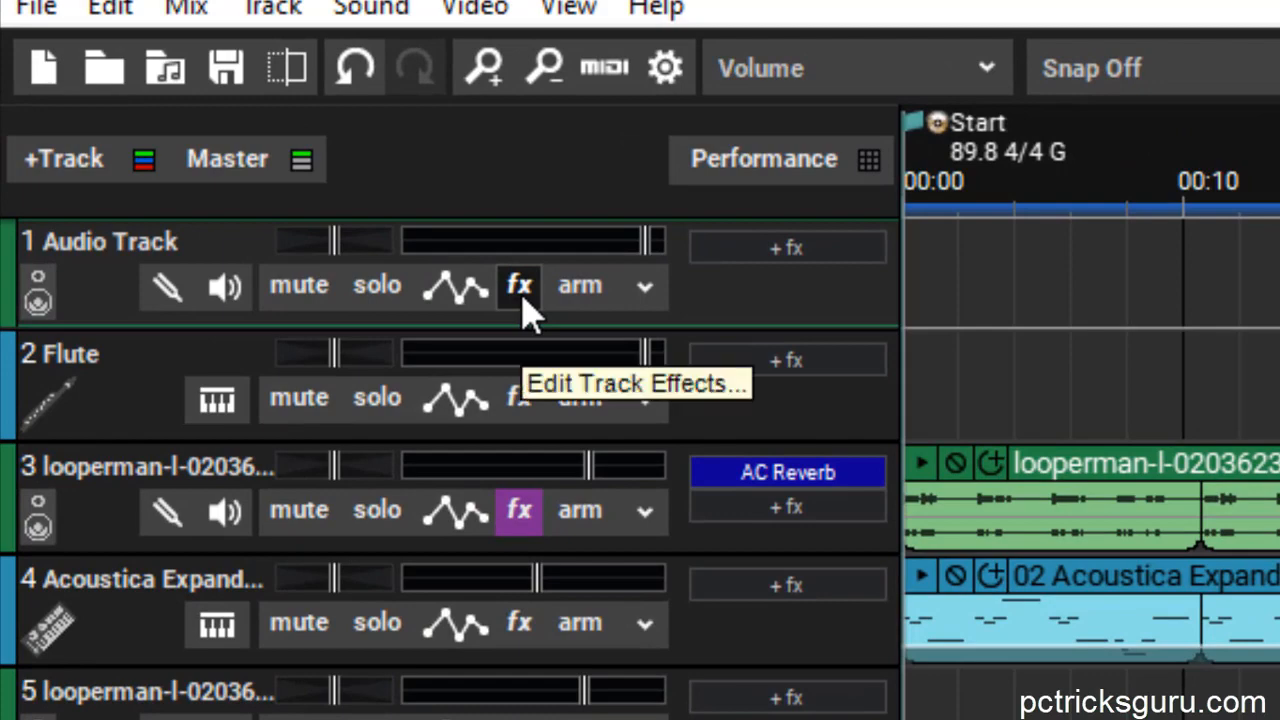
# Add the Acoustica Compressor effect to the Audio Track and close its settings window.
pyautogui.click(520, 289)
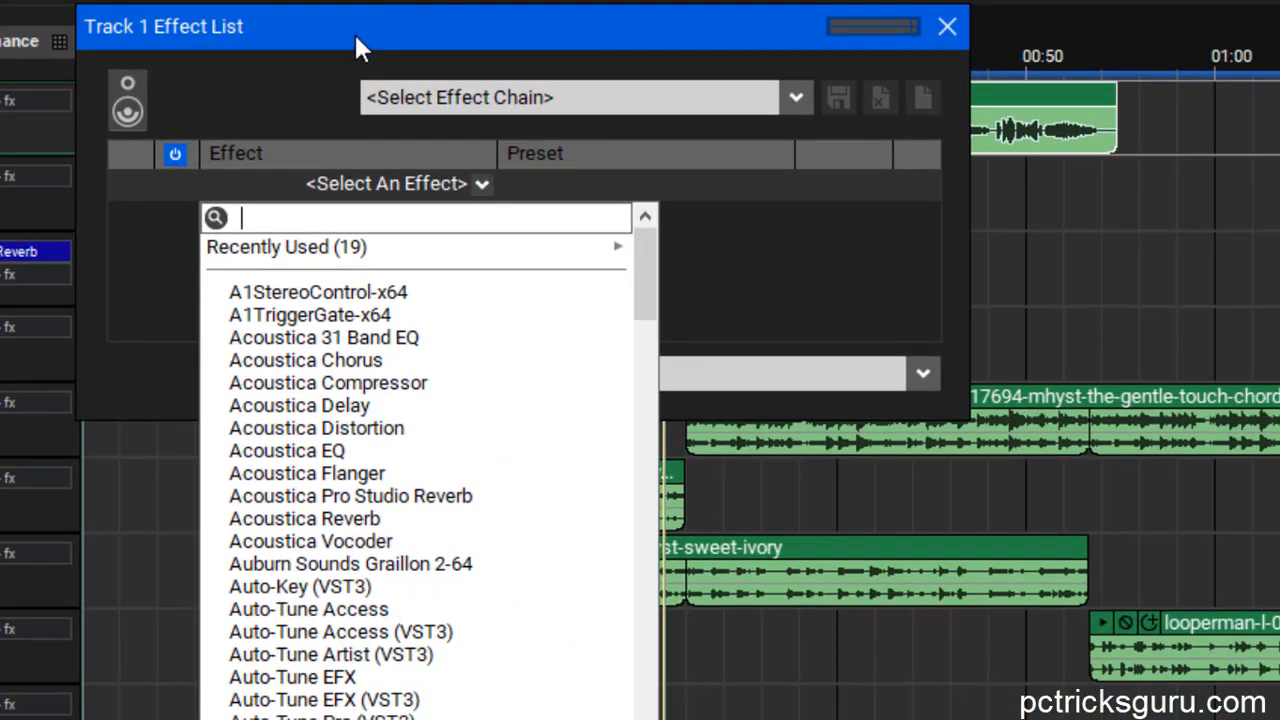
pyautogui.click(356, 38)
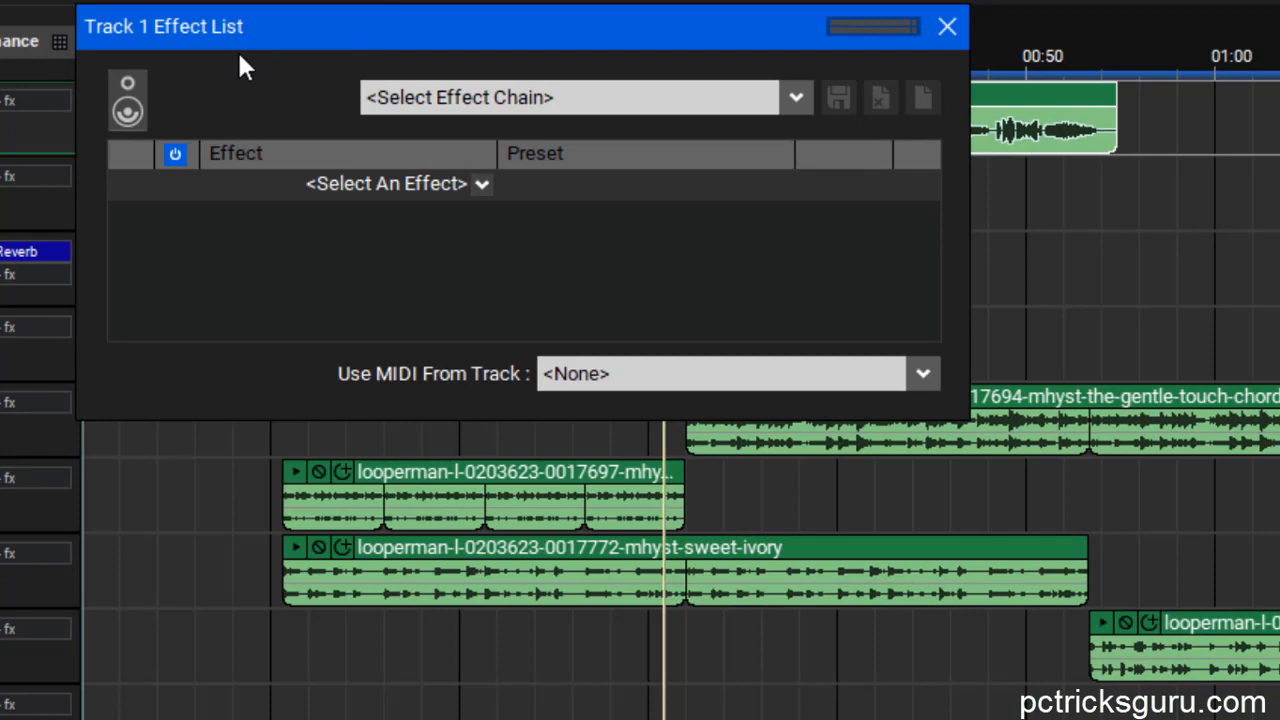
pyautogui.moveTo(316, 14); pyautogui.dragTo(136, 41)
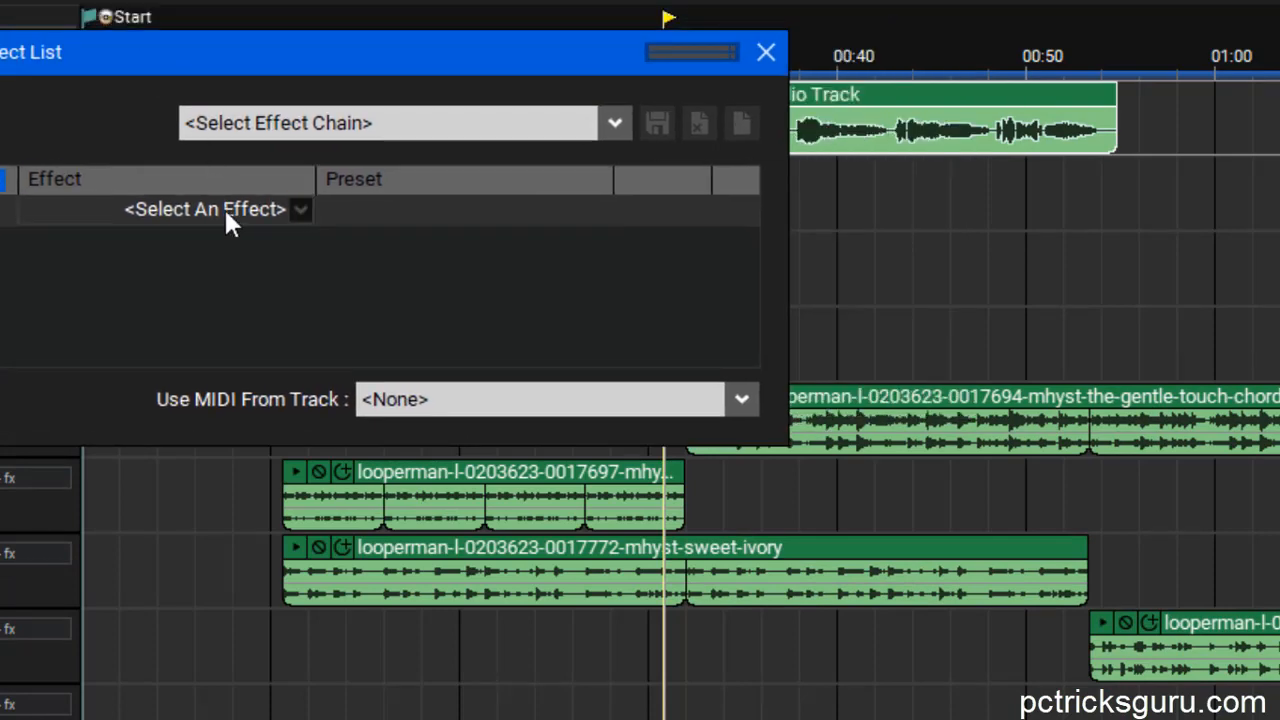
pyautogui.click(226, 215)
pyautogui.write('comp')
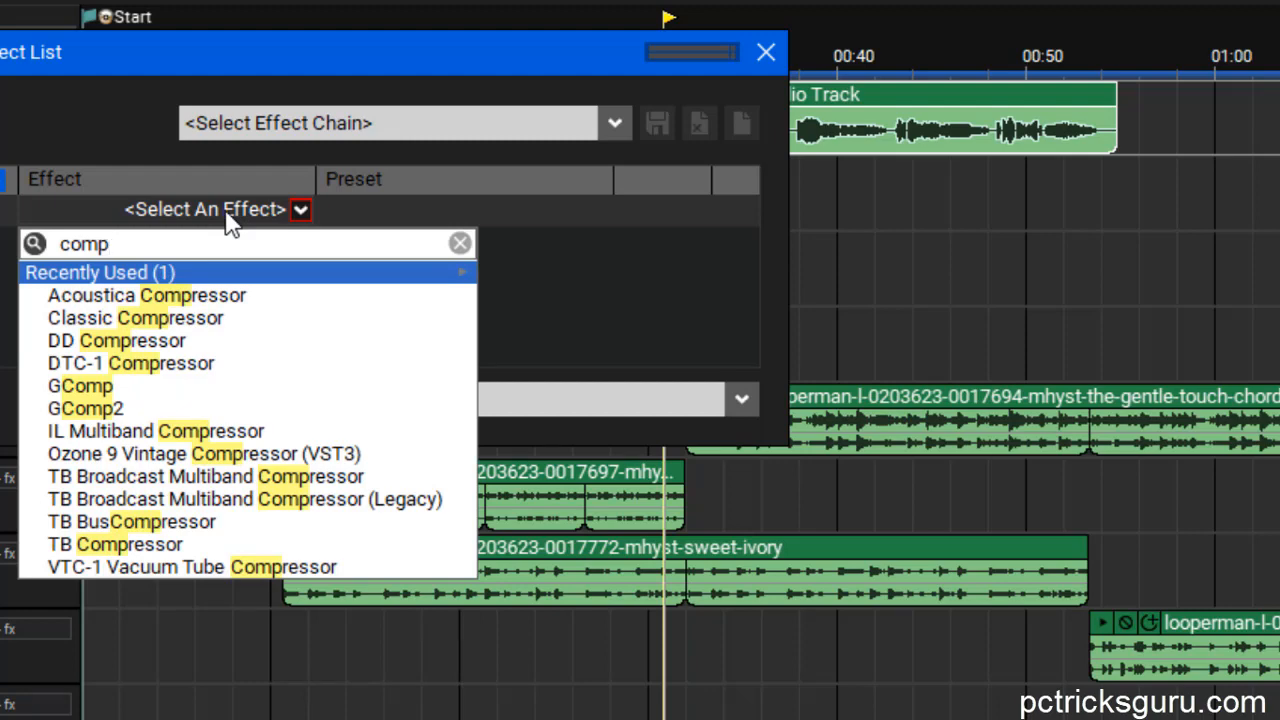
pyautogui.click(140, 296)
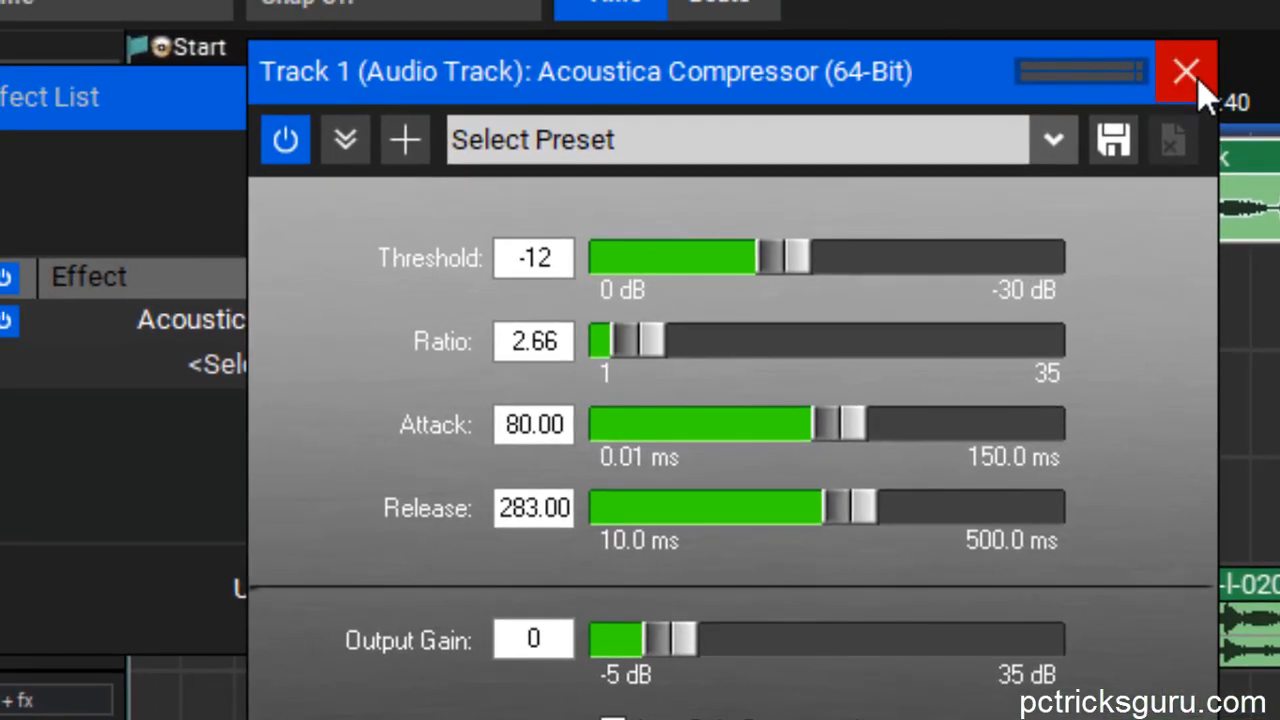
pyautogui.click(1185, 72)
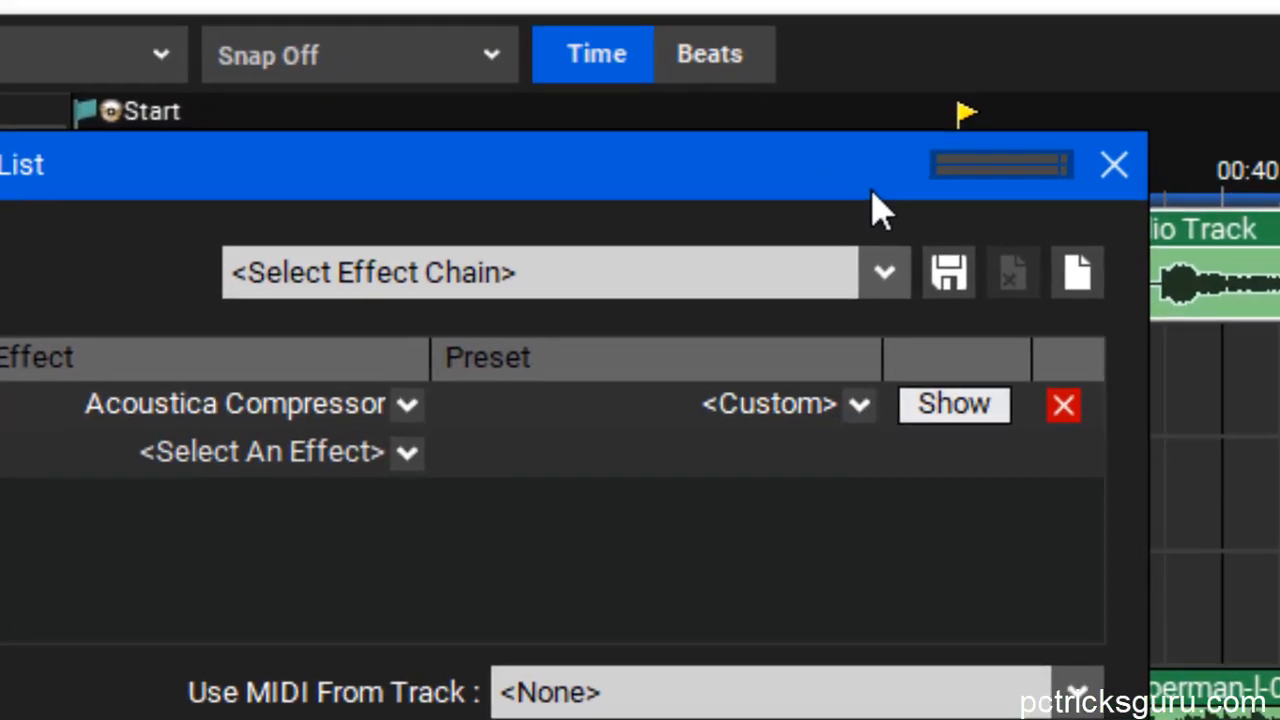
# Move the Track 1 effect list clear of the vocal clip, and preview the clip while switching the compressor off and on.
pyautogui.moveTo(872, 121); pyautogui.dragTo(896, 435)
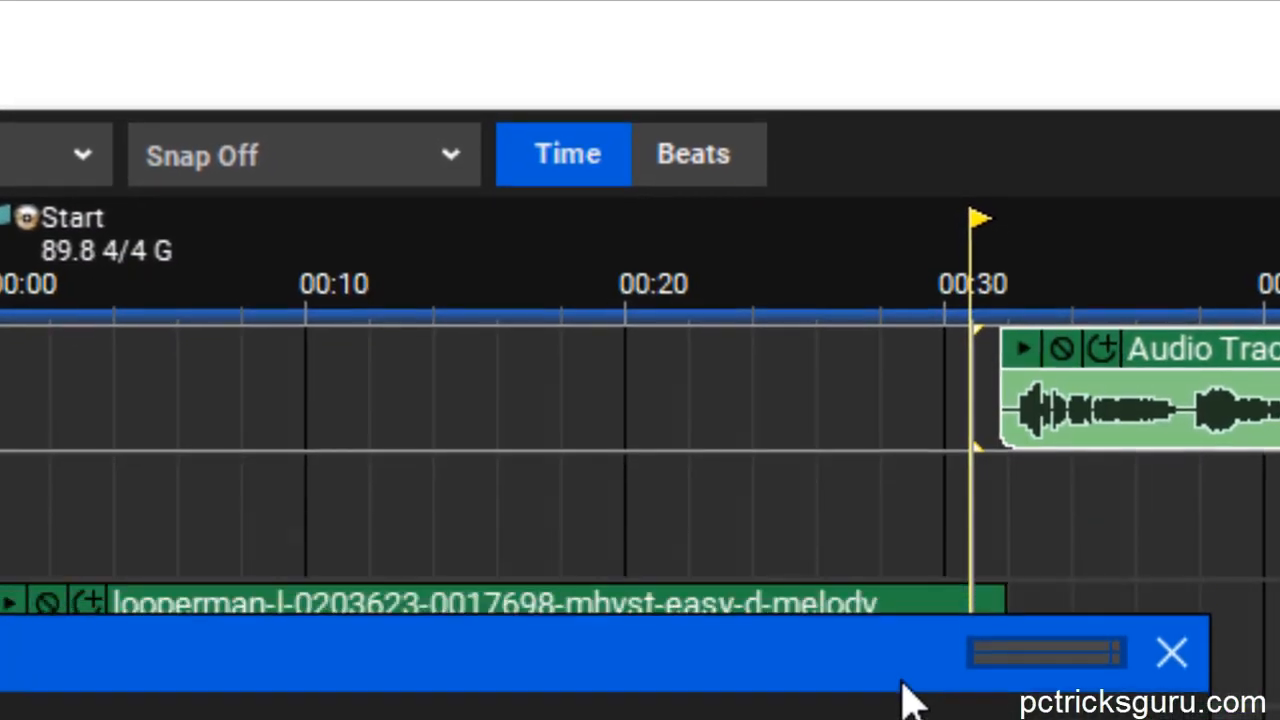
pyautogui.moveTo(905, 695); pyautogui.dragTo(908, 719)
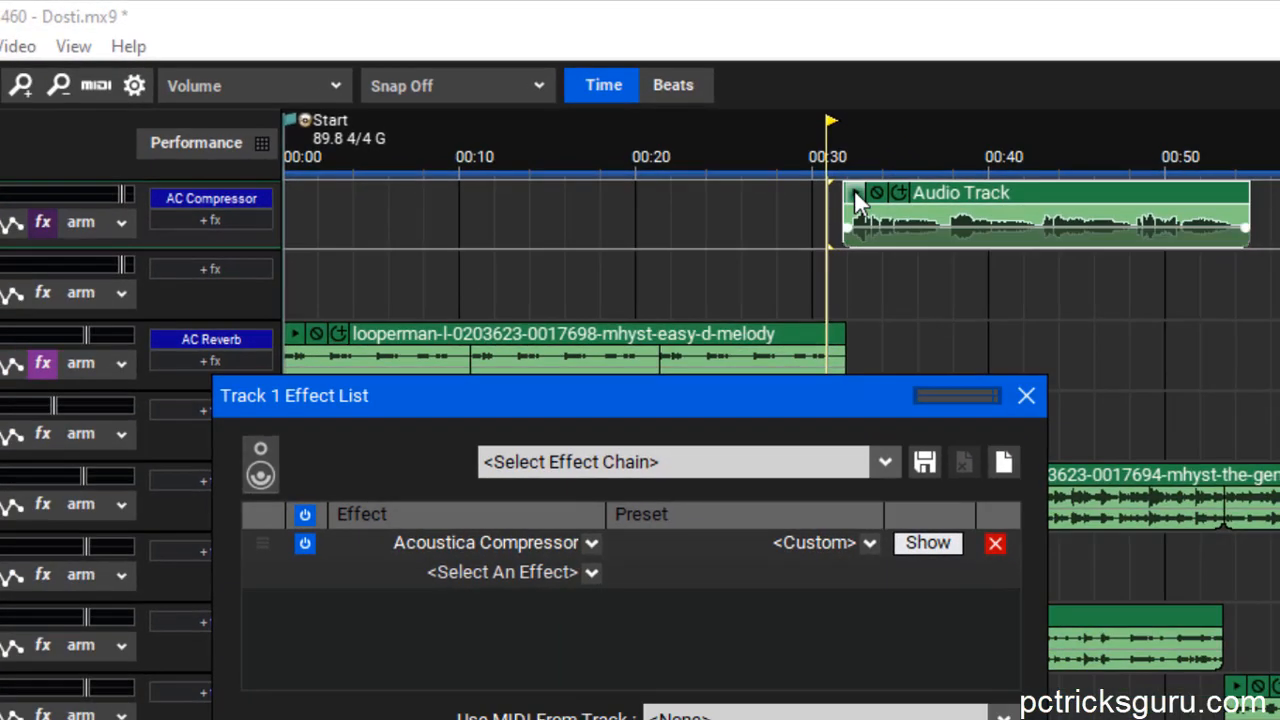
pyautogui.click(854, 189)
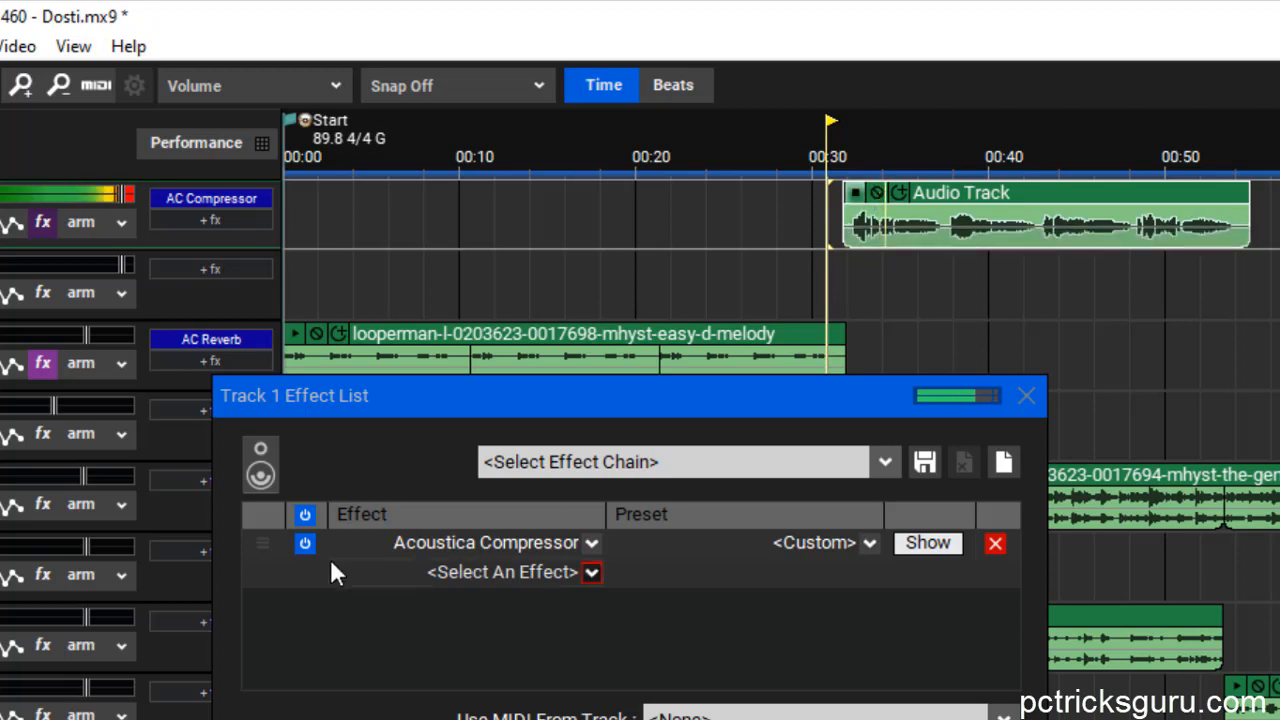
pyautogui.click(310, 522)
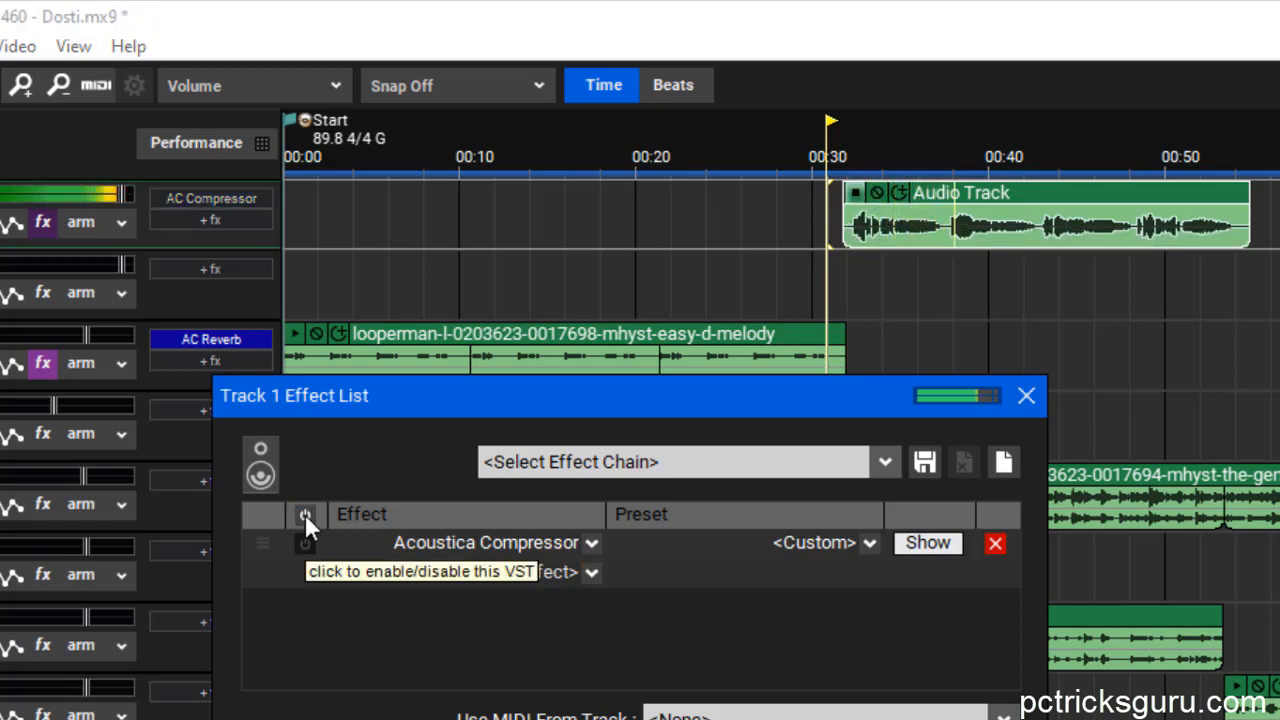
pyautogui.click(305, 514)
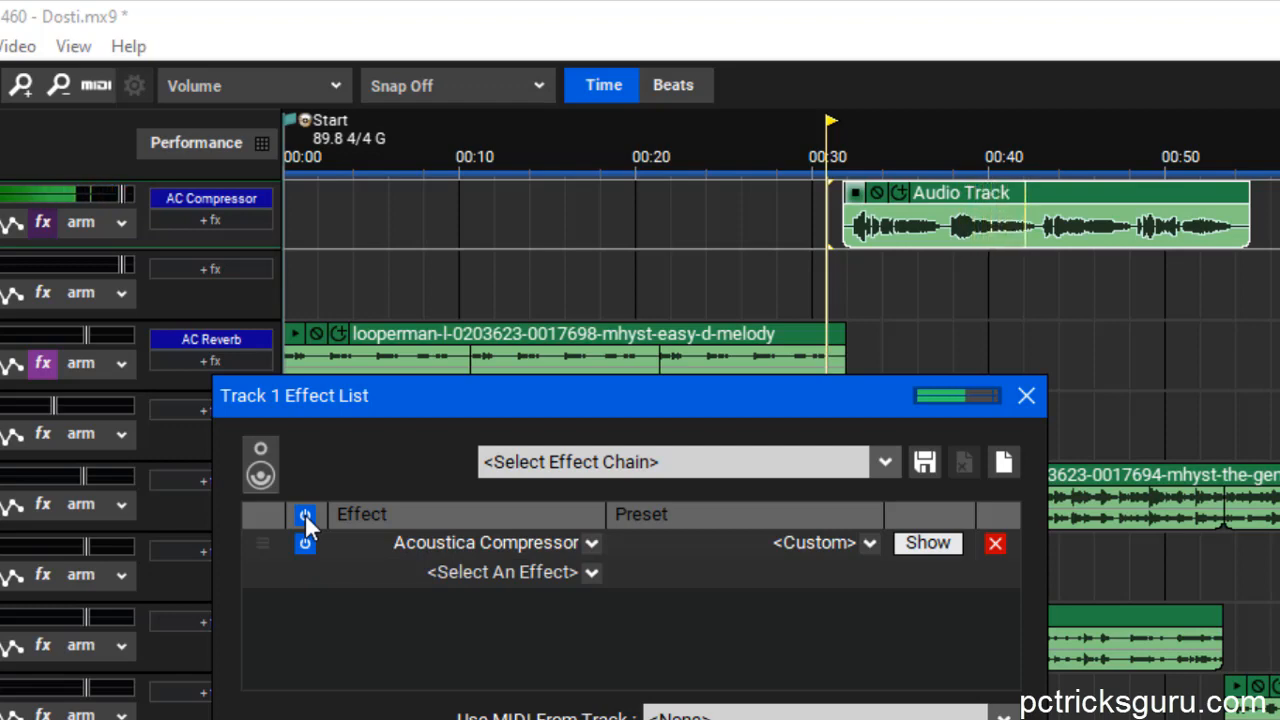
pyautogui.click(305, 514)
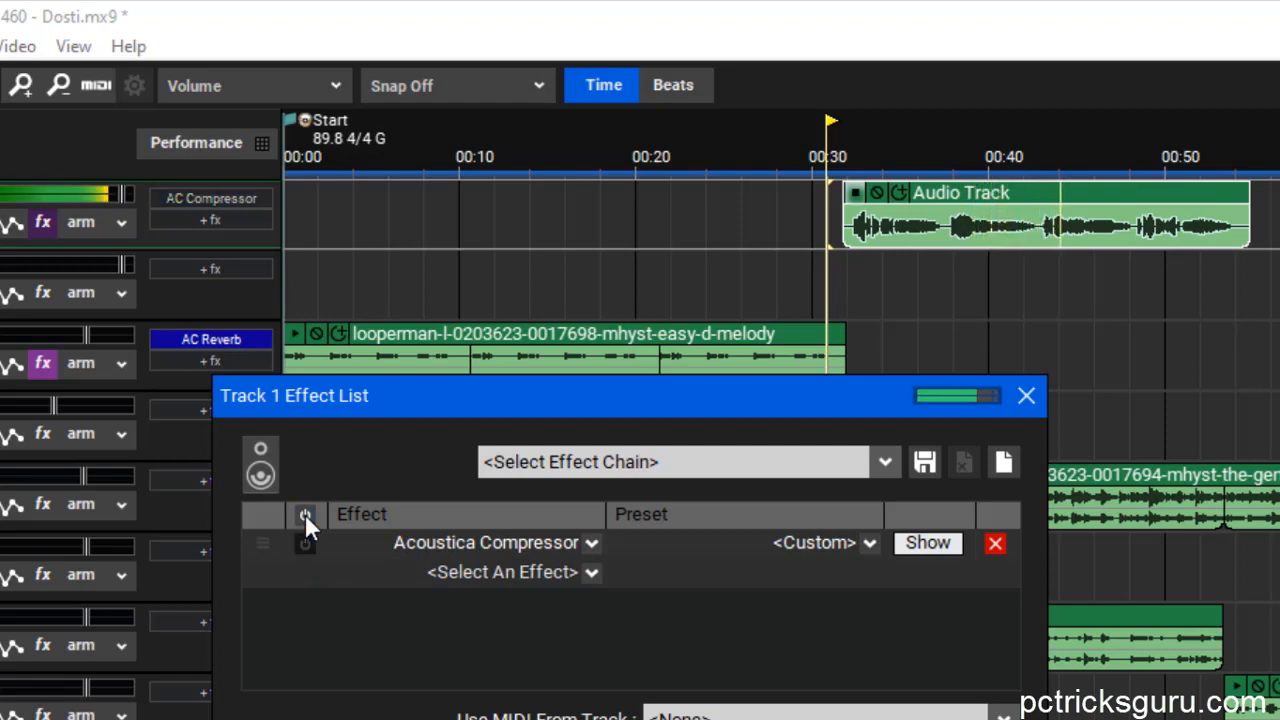
pyautogui.click(305, 514)
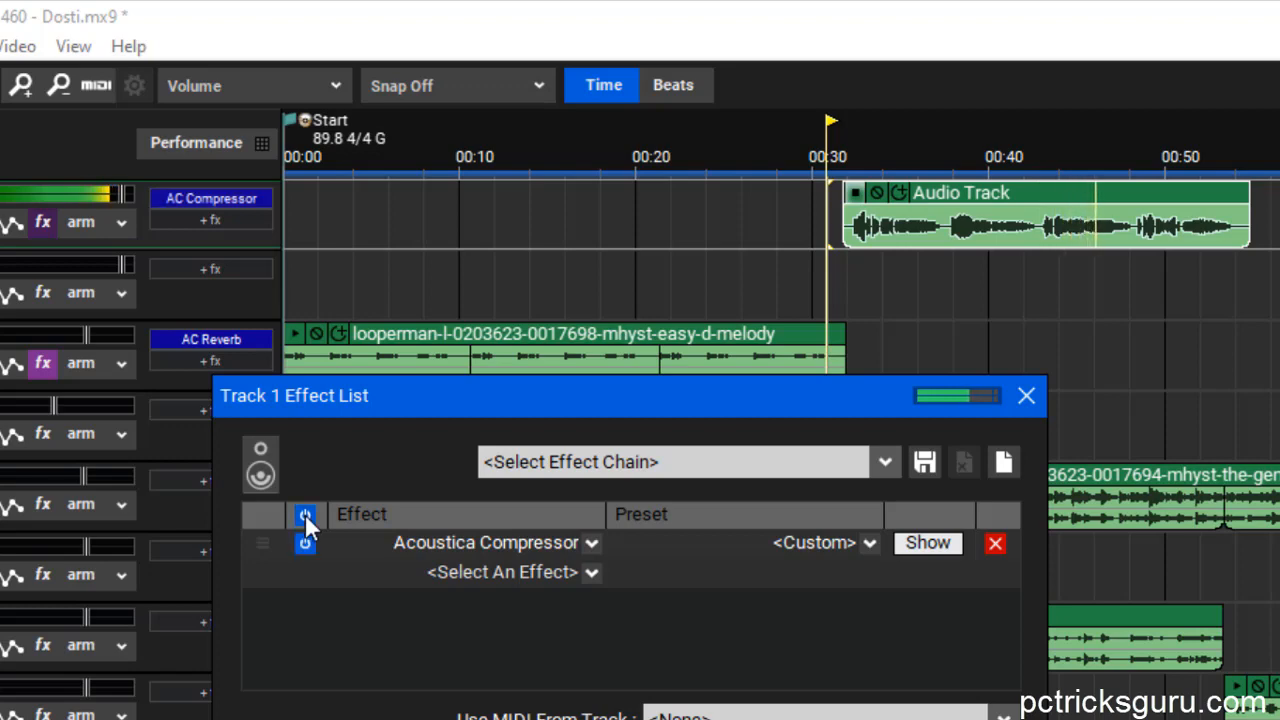
pyautogui.click(855, 192)
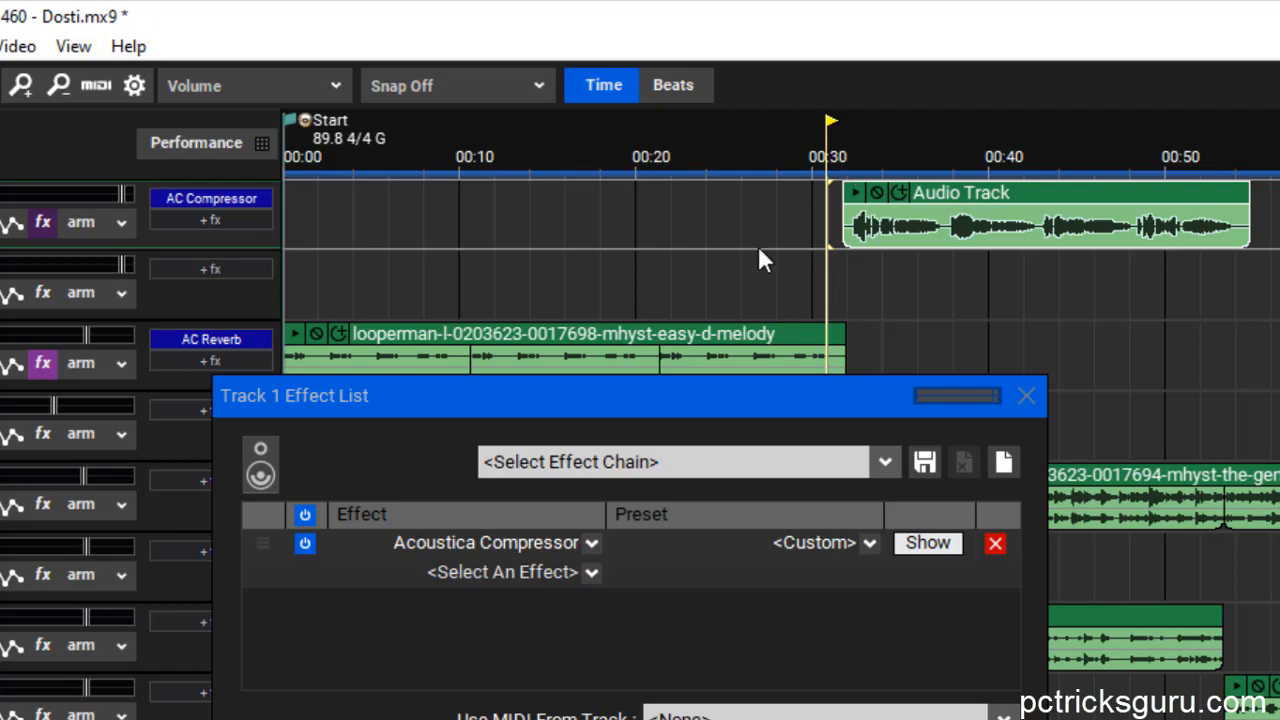
# Add the Acoustica Reverb effect after the compressor on the Audio Track and close its settings window.
pyautogui.click(562, 577)
pyautogui.write('re')
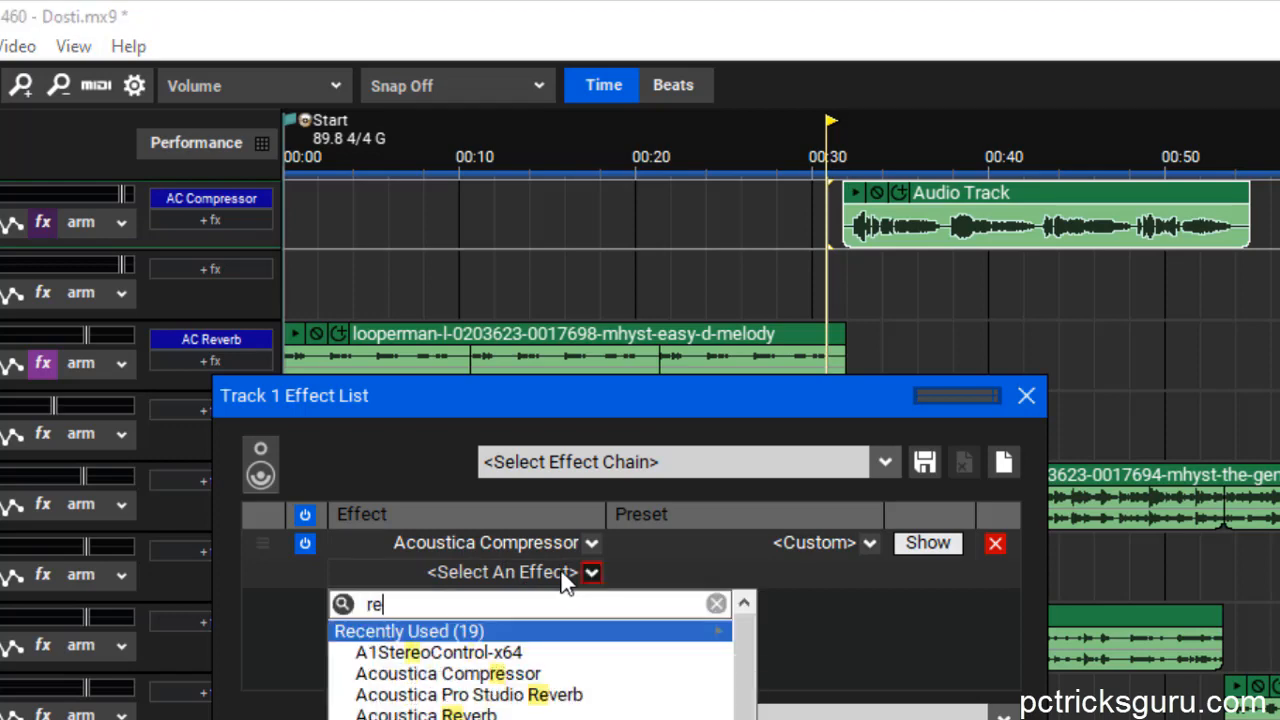
pyautogui.write('ver')
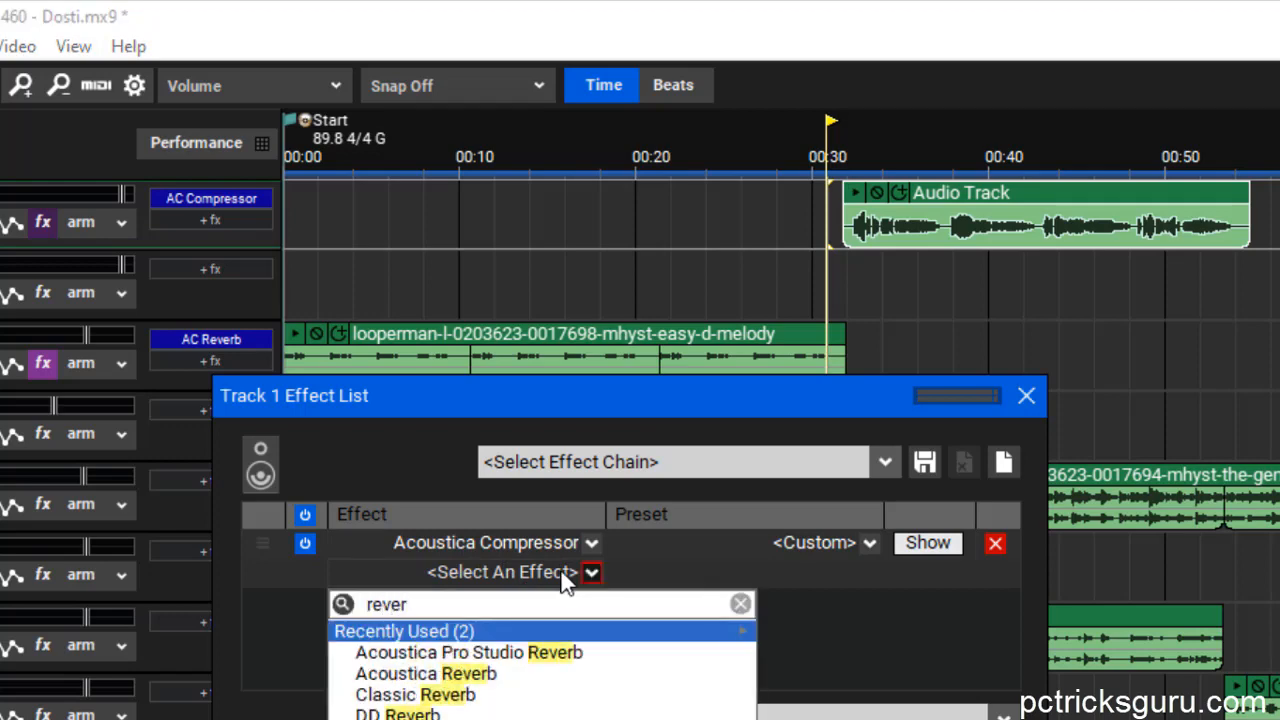
pyautogui.click(485, 679)
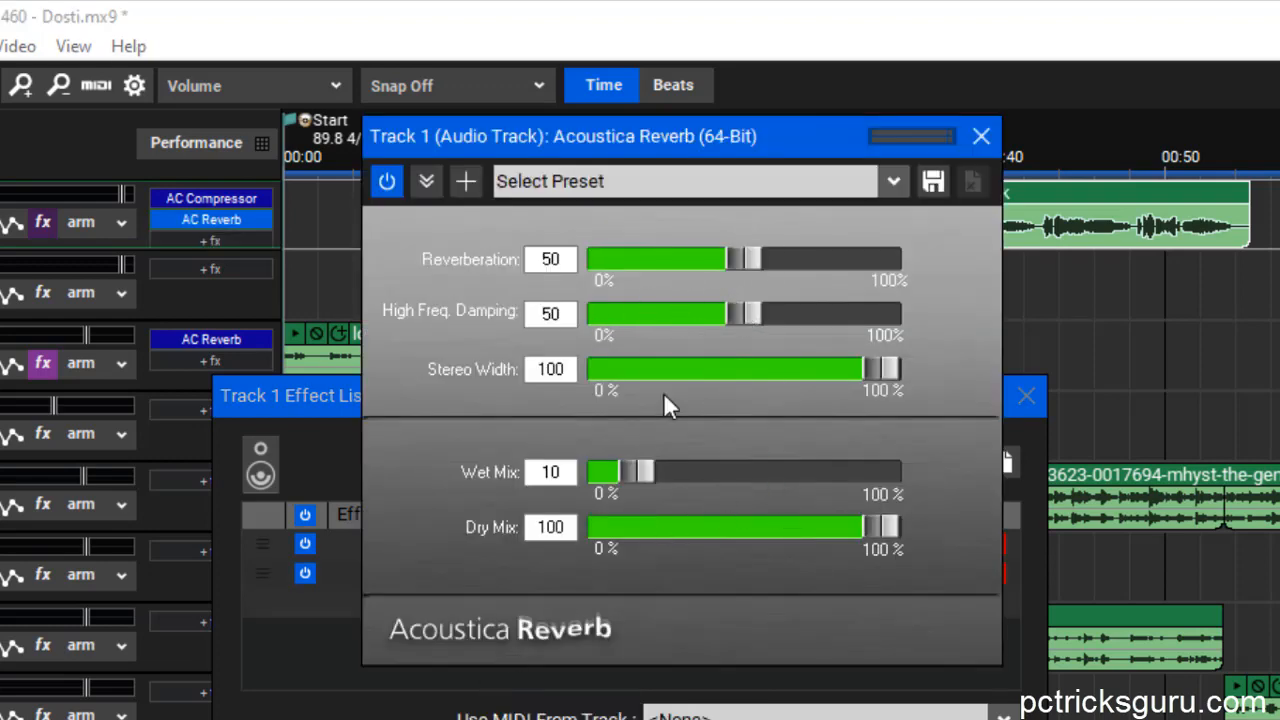
pyautogui.click(984, 131)
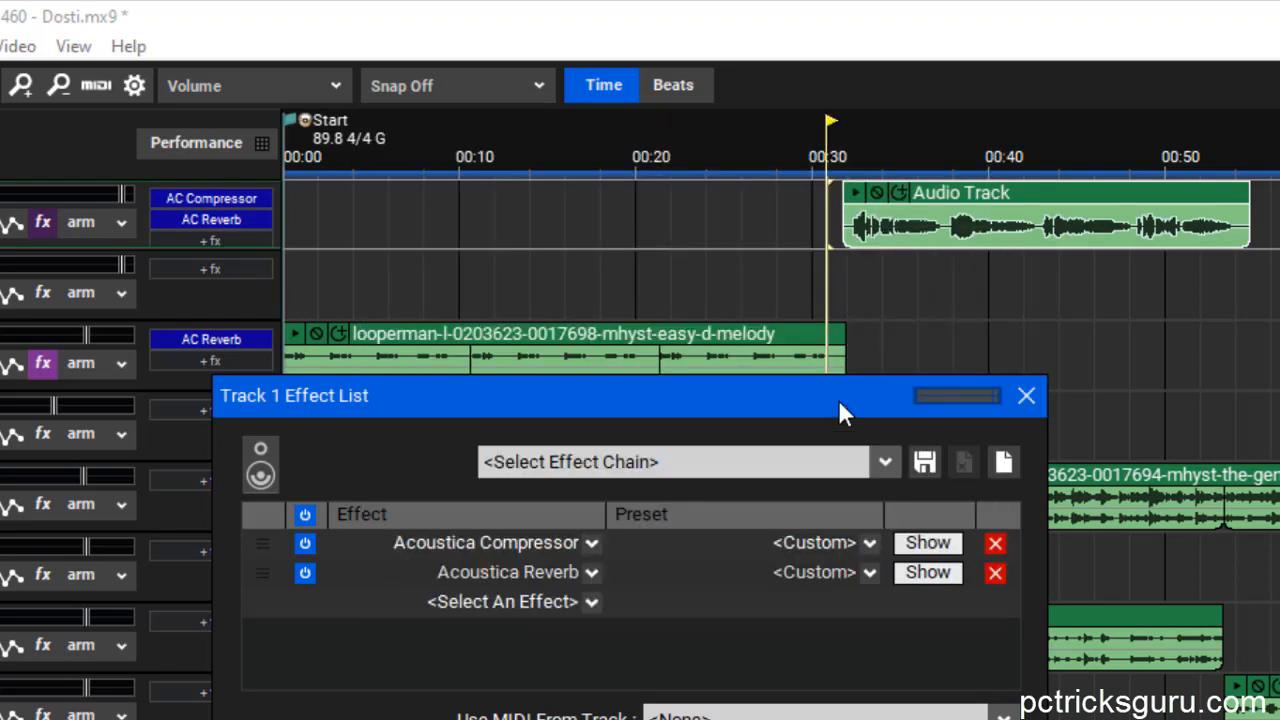
# Preview the vocal clip on the Audio Track while switching all its effects off and on together, and stop playback.
pyautogui.click(853, 199)
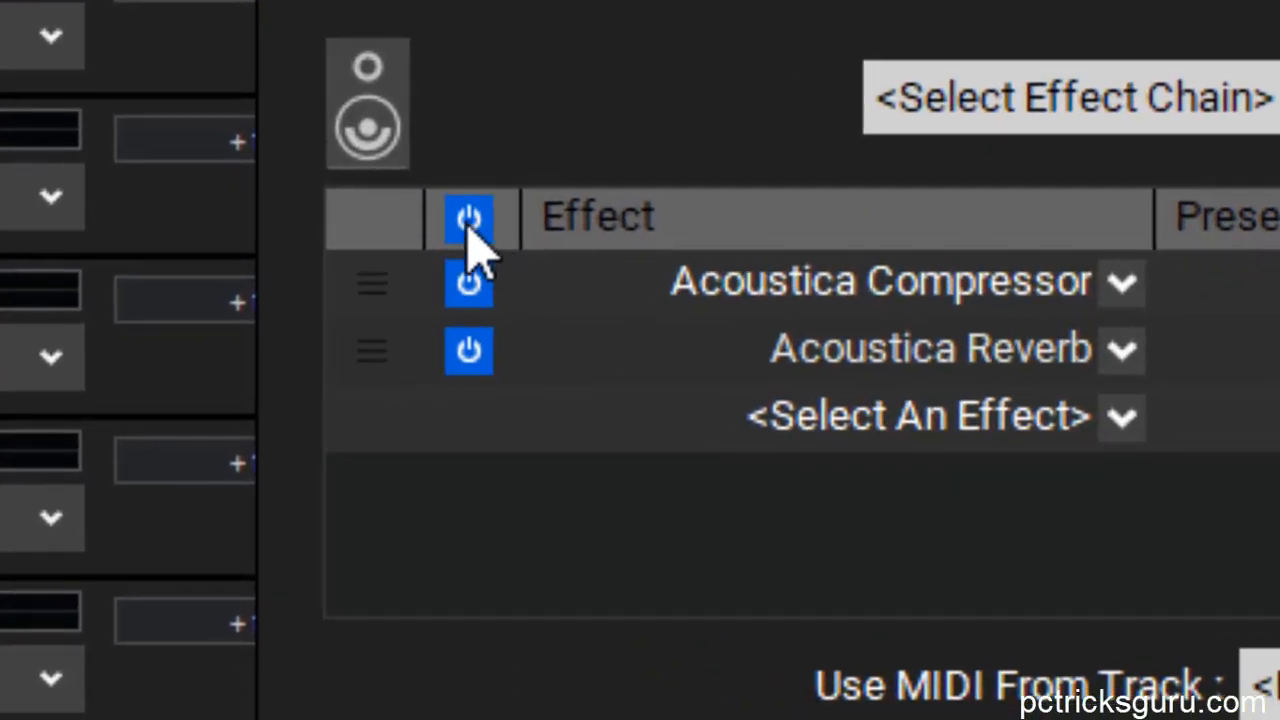
pyautogui.click(468, 220)
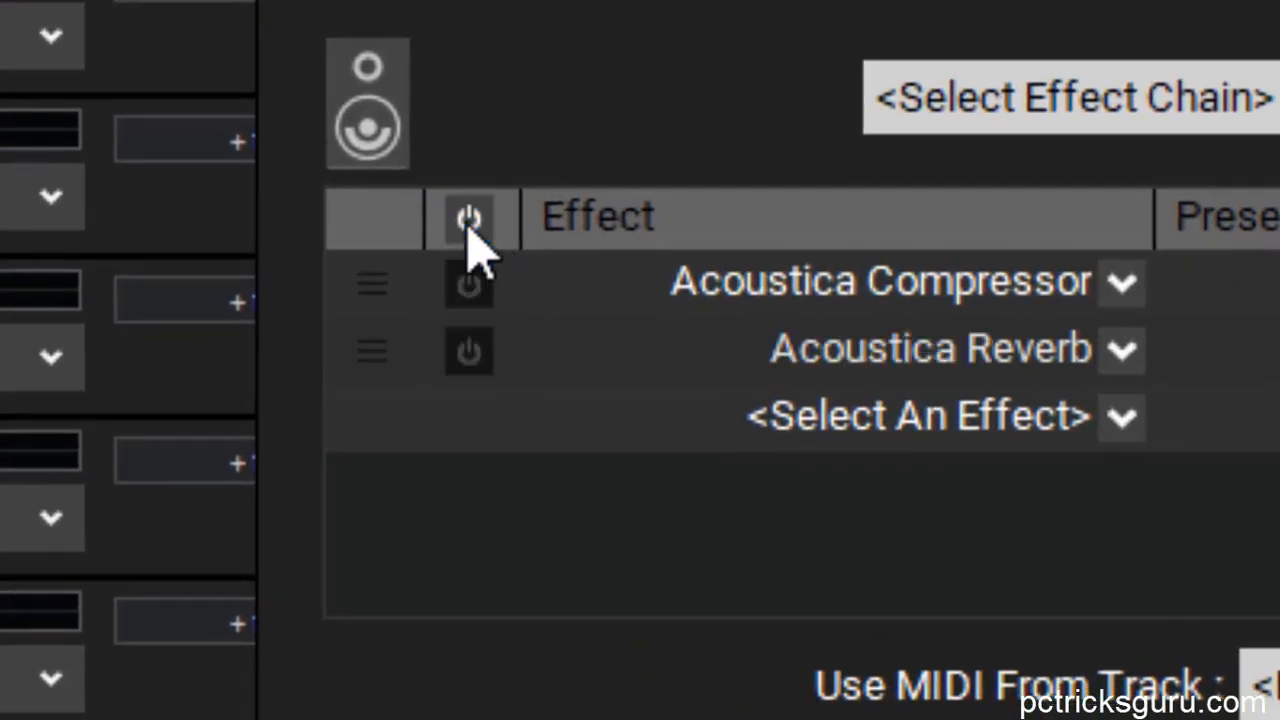
pyautogui.click(468, 220)
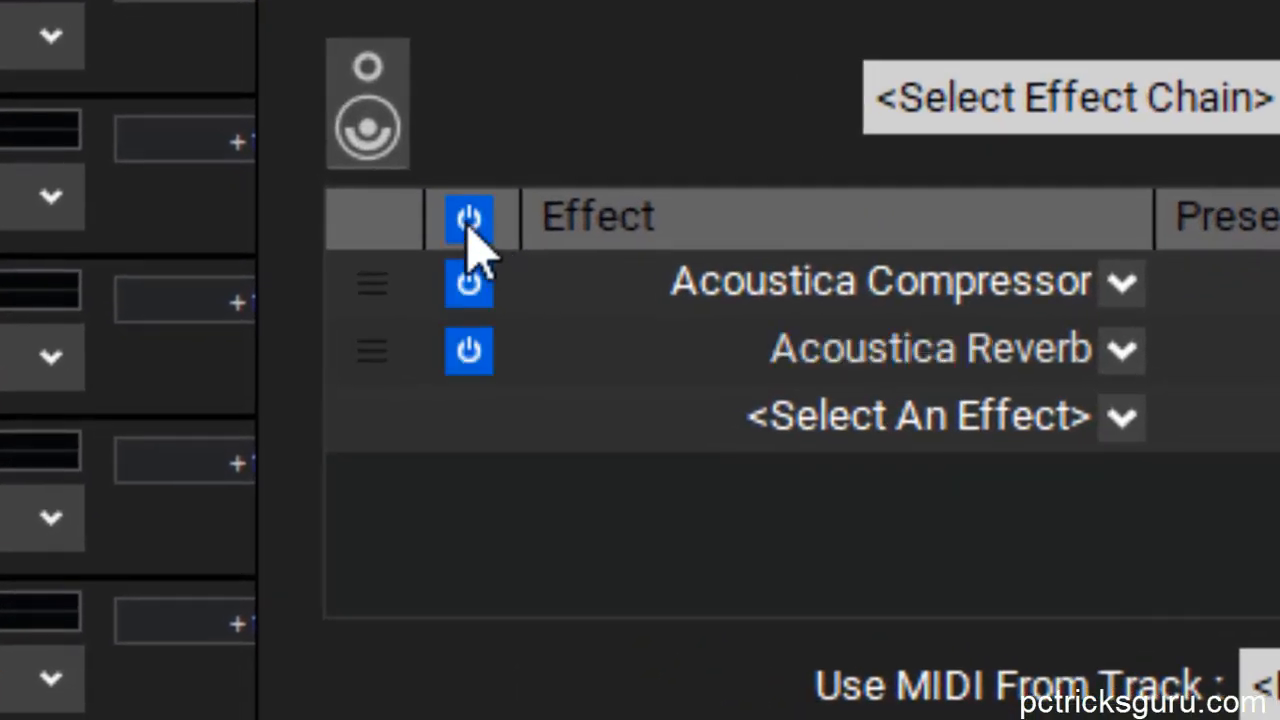
pyautogui.click(468, 220)
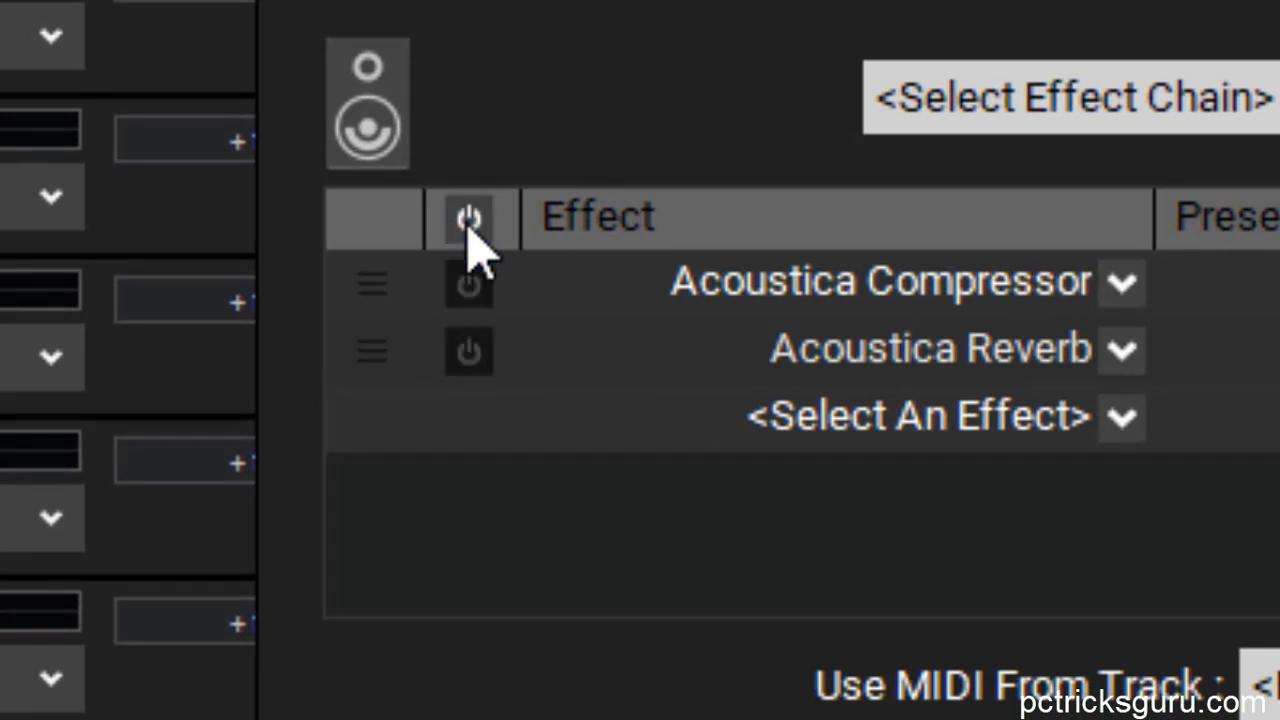
pyautogui.click(468, 220)
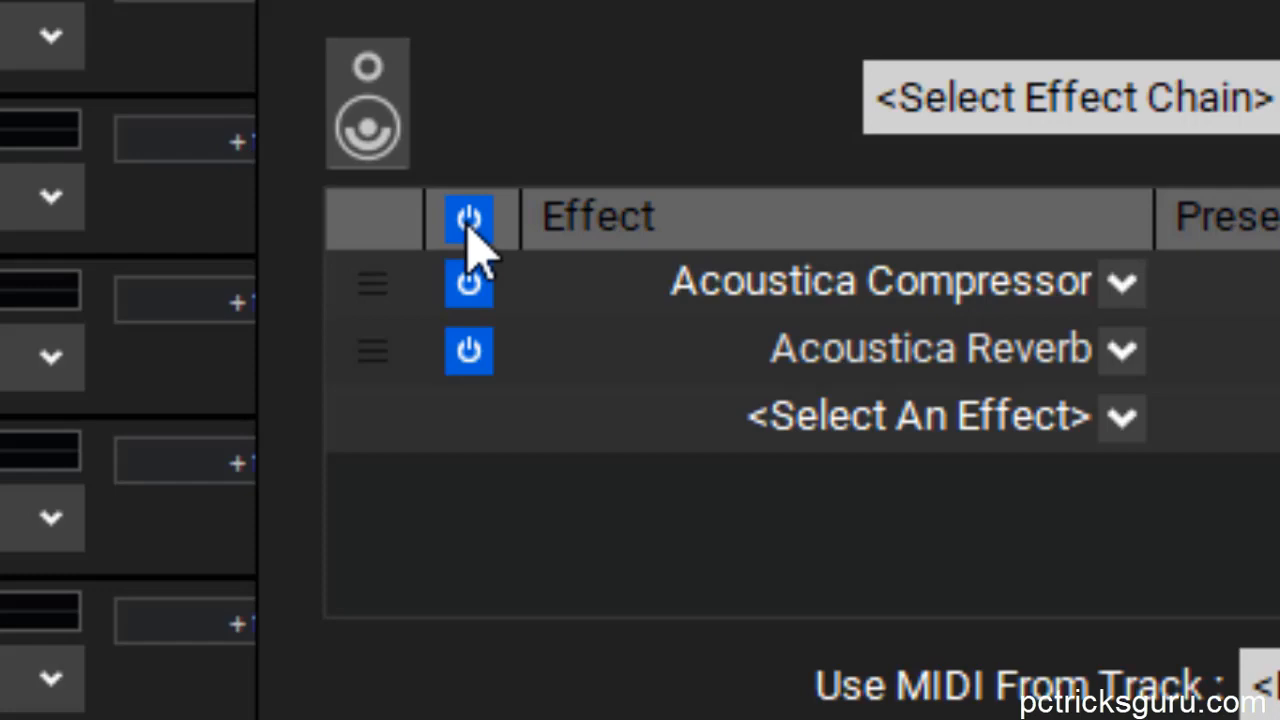
pyautogui.click(468, 220)
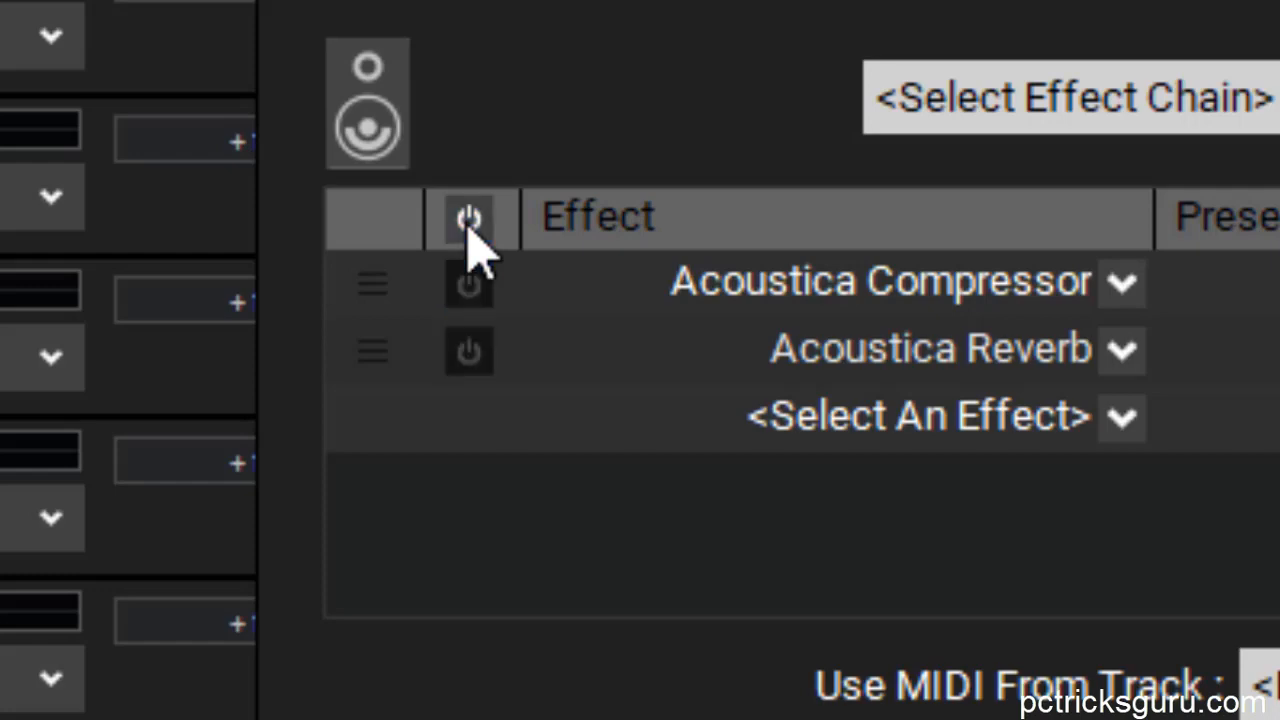
pyautogui.click(468, 220)
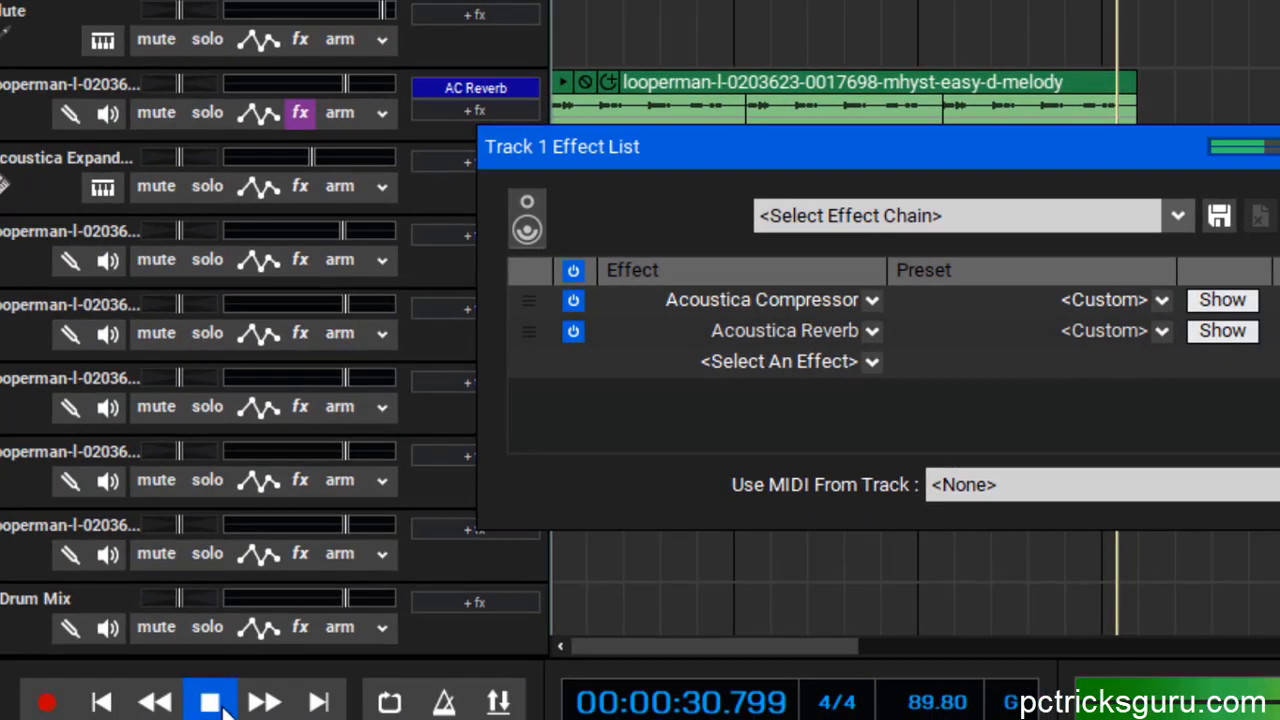
pyautogui.click(222, 706)
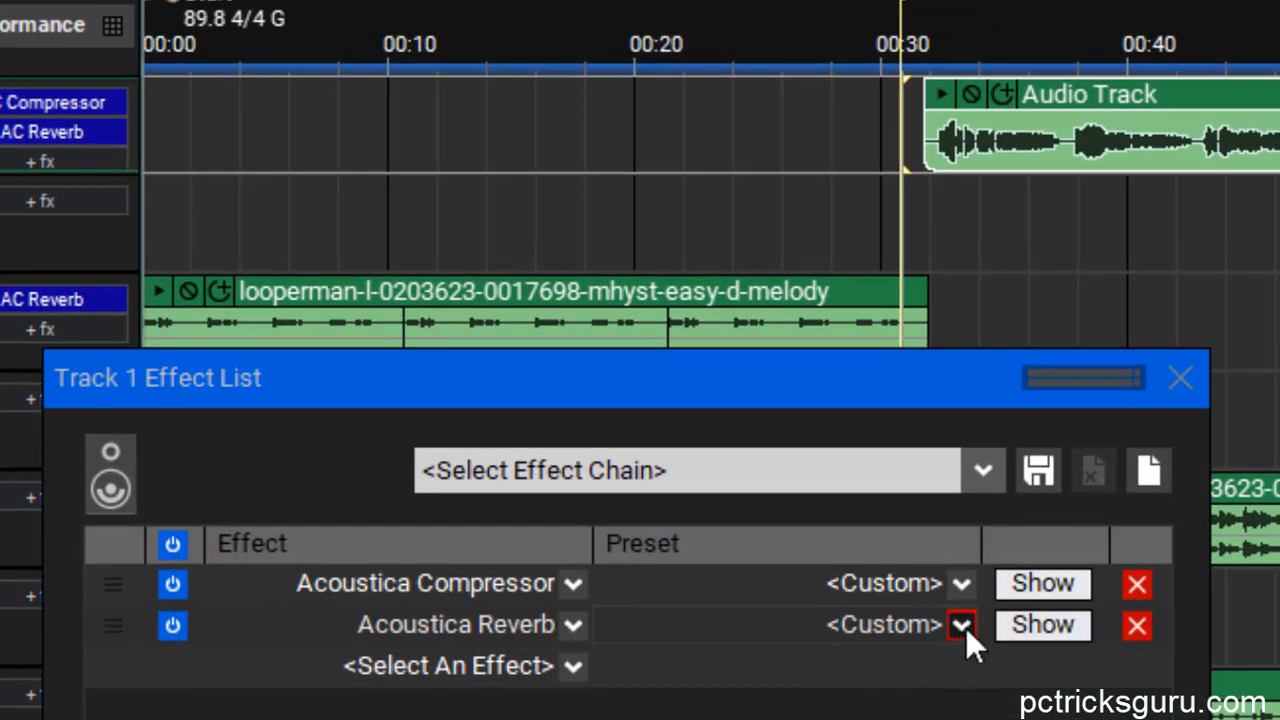
# Set the vocal's Acoustica Reverb to Reverberation 69, High Freq. Damping 38, Stereo Width 86 and Wet Mix 20, and preview the clip.
pyautogui.click(1029, 628)
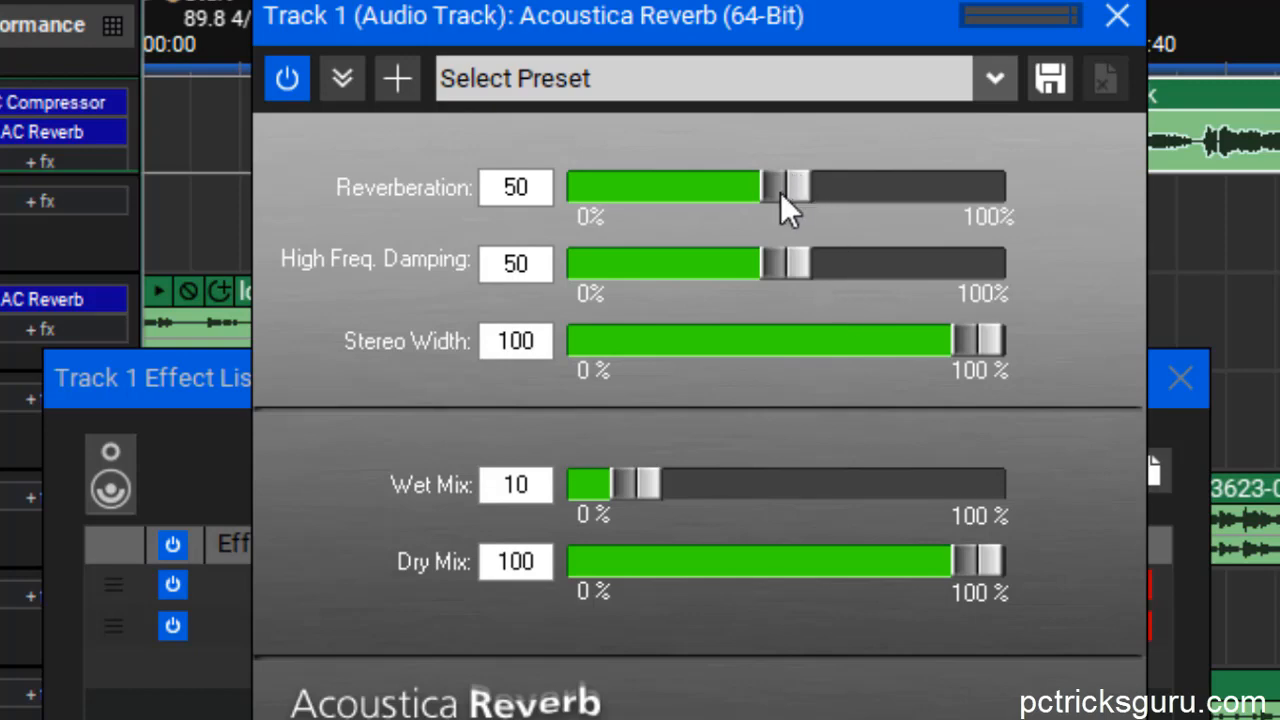
pyautogui.moveTo(784, 200); pyautogui.dragTo(862, 205)
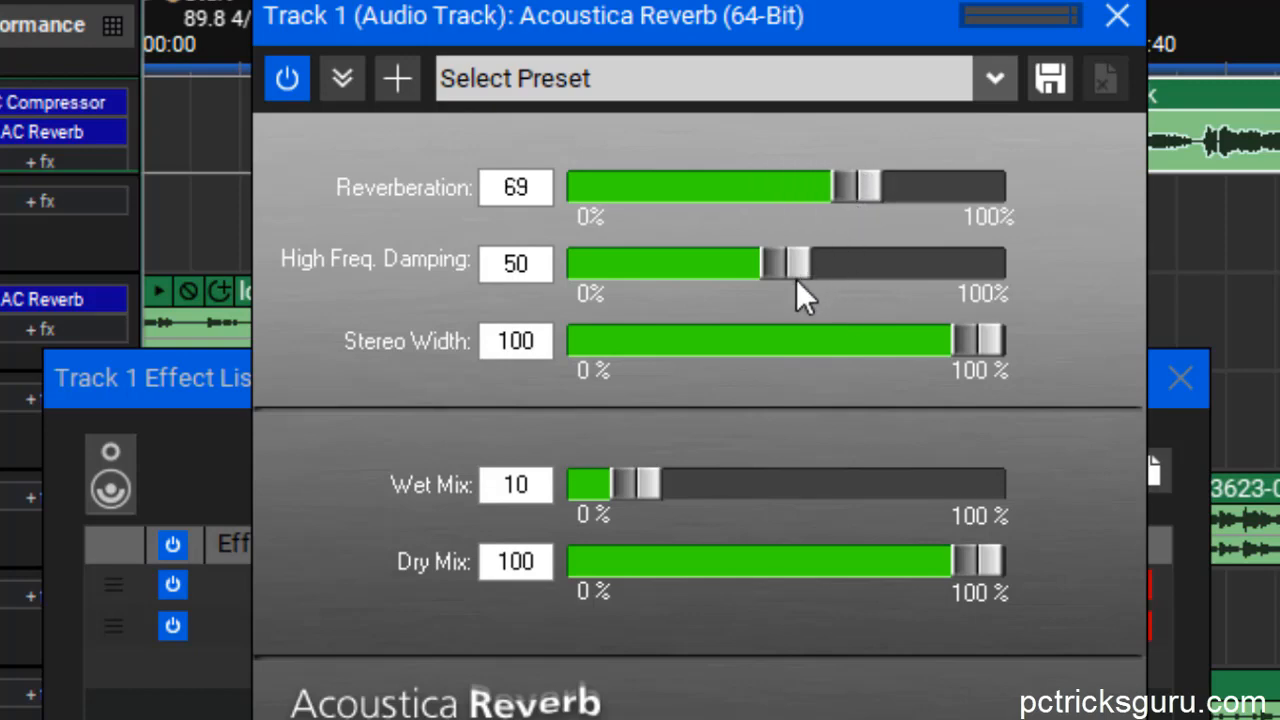
pyautogui.moveTo(783, 260); pyautogui.dragTo(745, 262)
pyautogui.moveTo(964, 342); pyautogui.dragTo(926, 342)
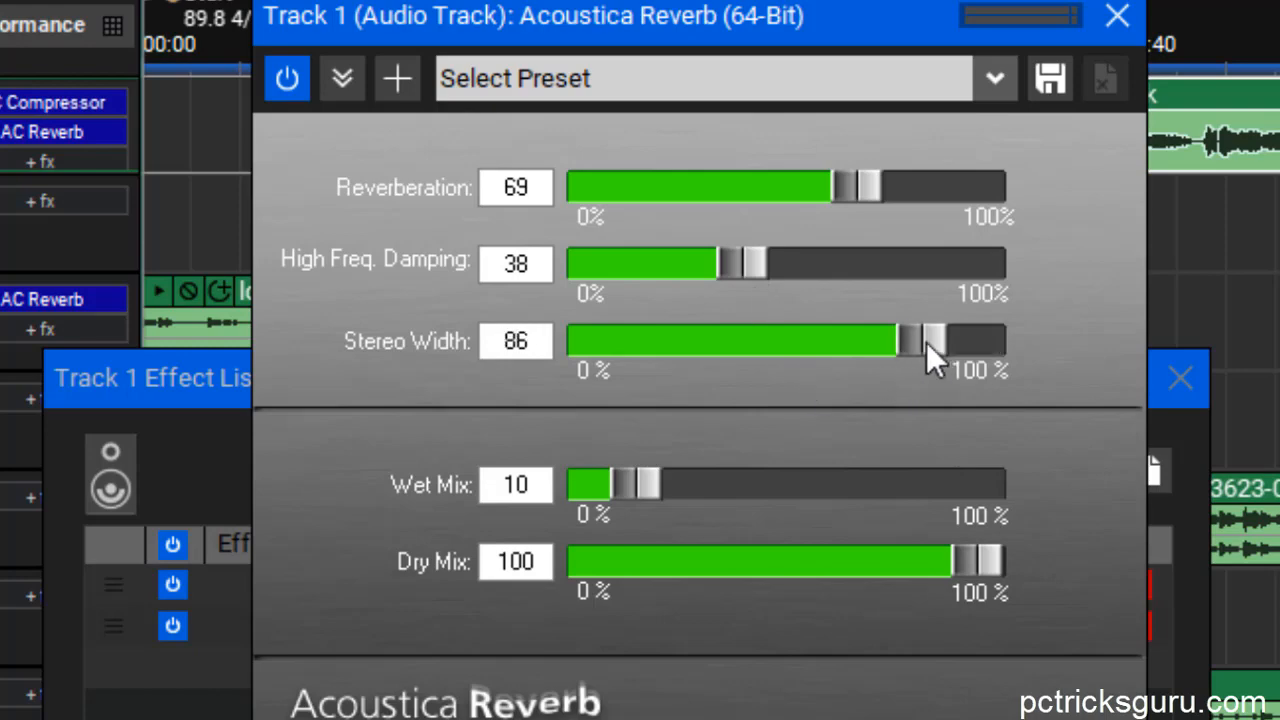
pyautogui.moveTo(632, 485); pyautogui.dragTo(676, 485)
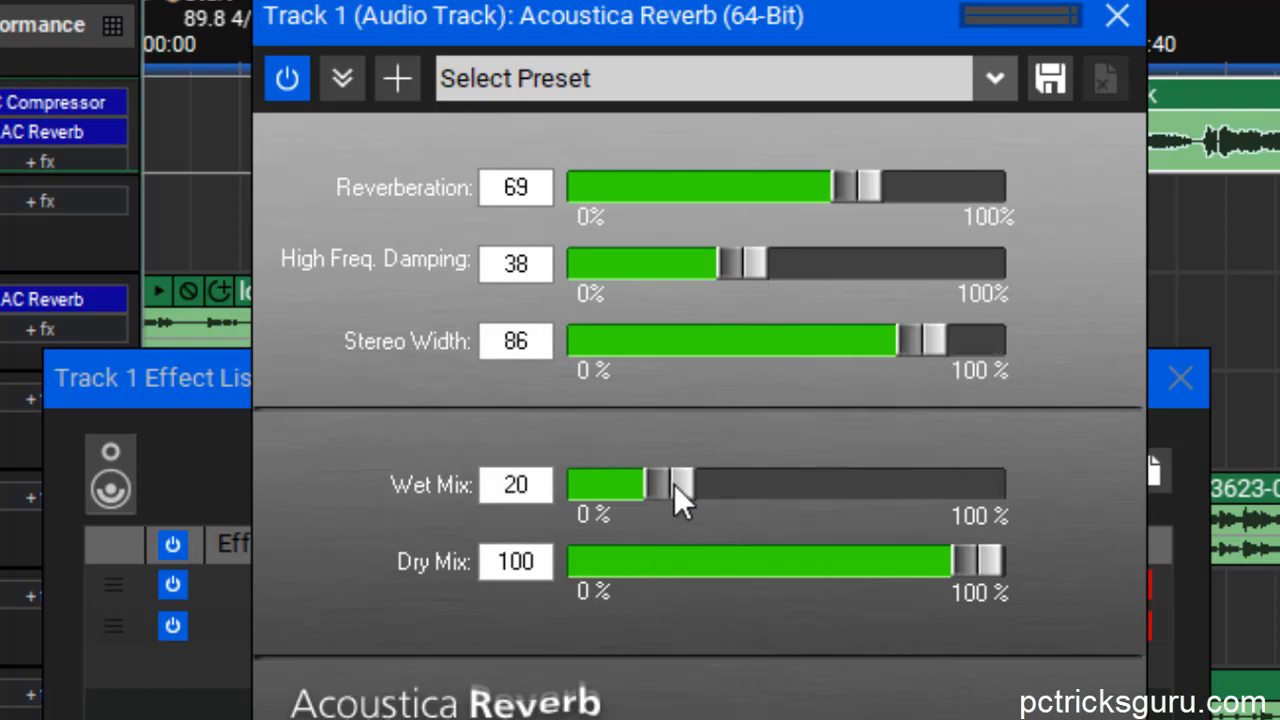
pyautogui.click(1113, 26)
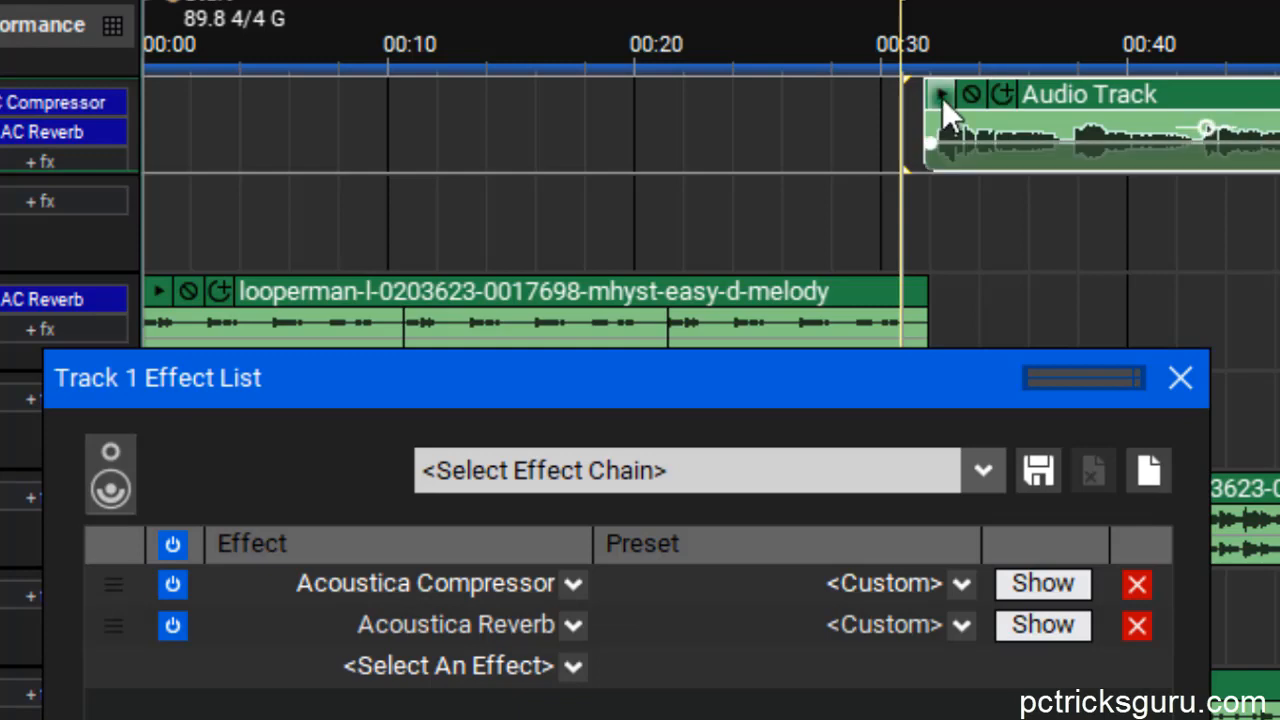
pyautogui.click(942, 95)
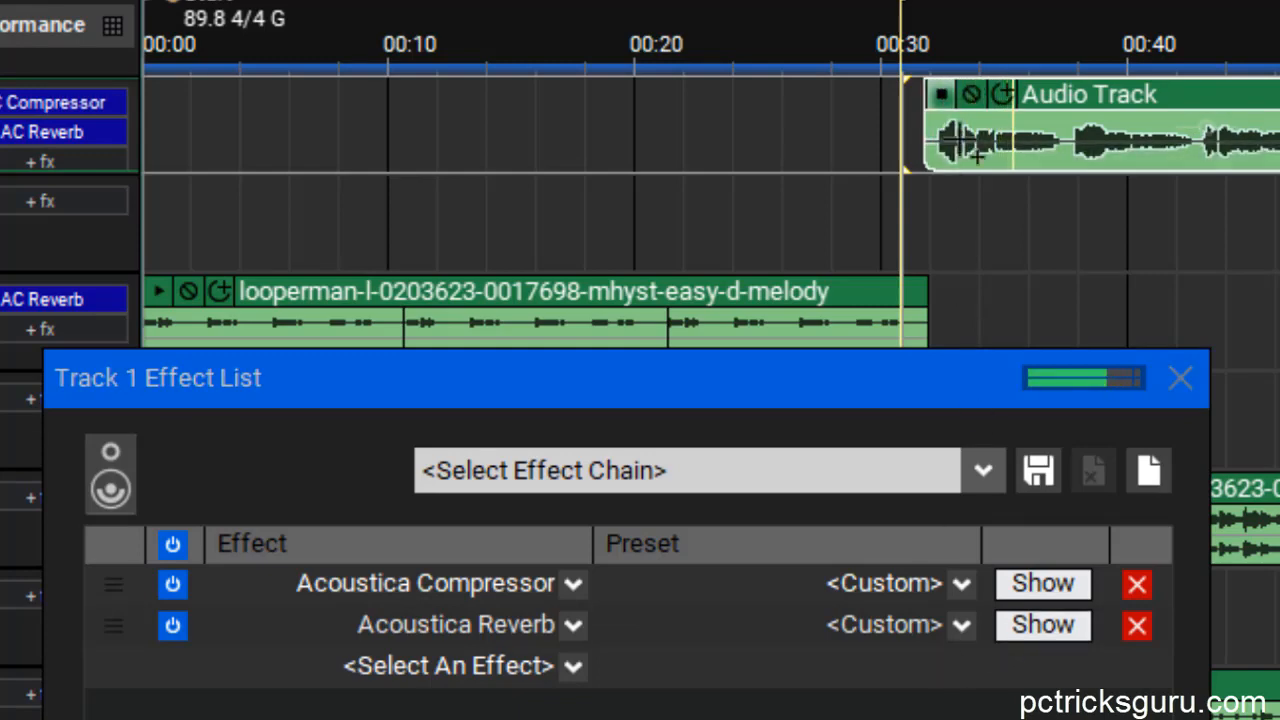
pyautogui.click(942, 93)
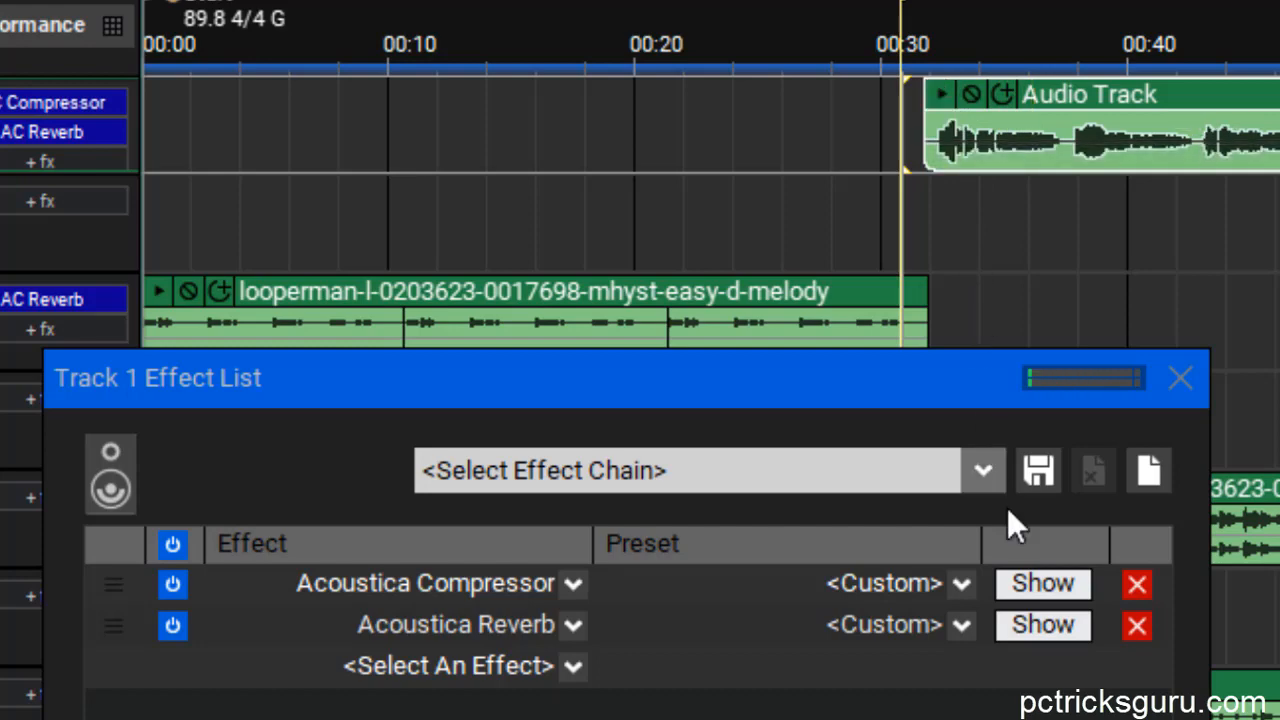
# Set the Acoustica Reverb's Reverberation to 42 and its Dry Mix to 62, and close its settings window.
pyautogui.click(1040, 633)
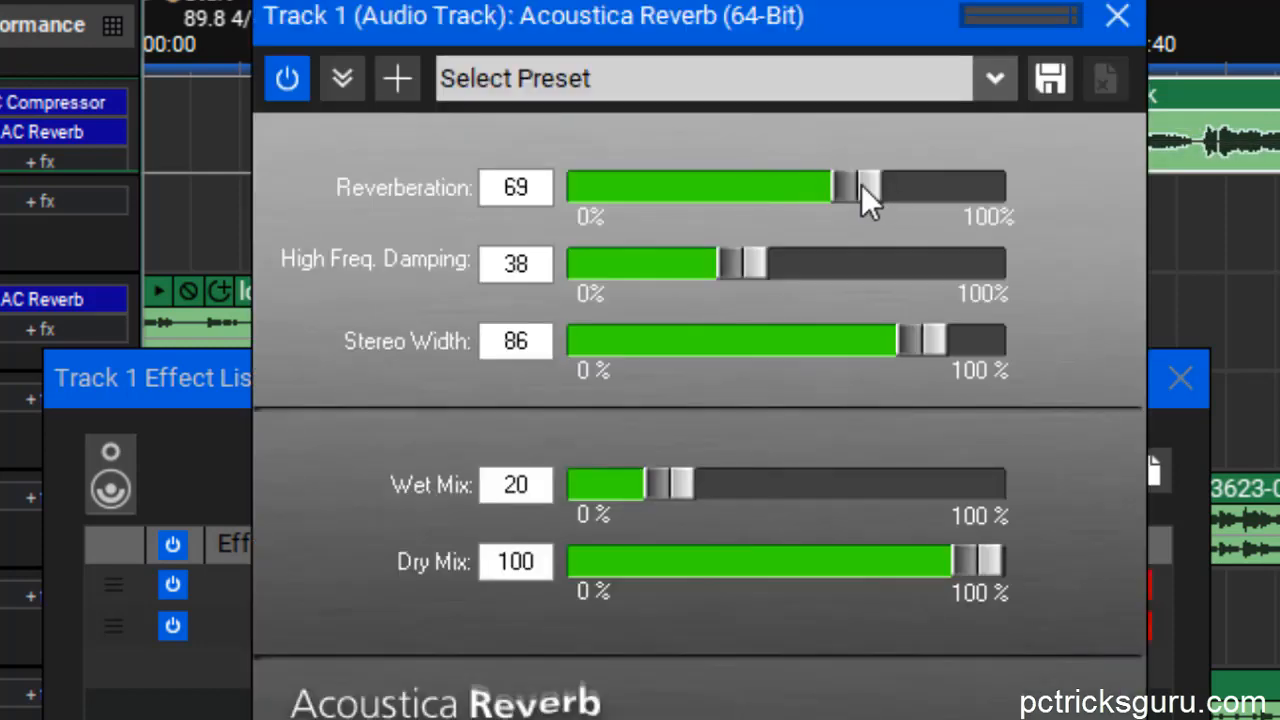
pyautogui.moveTo(846, 183); pyautogui.dragTo(758, 185)
pyautogui.moveTo(885, 21); pyautogui.dragTo(839, 290)
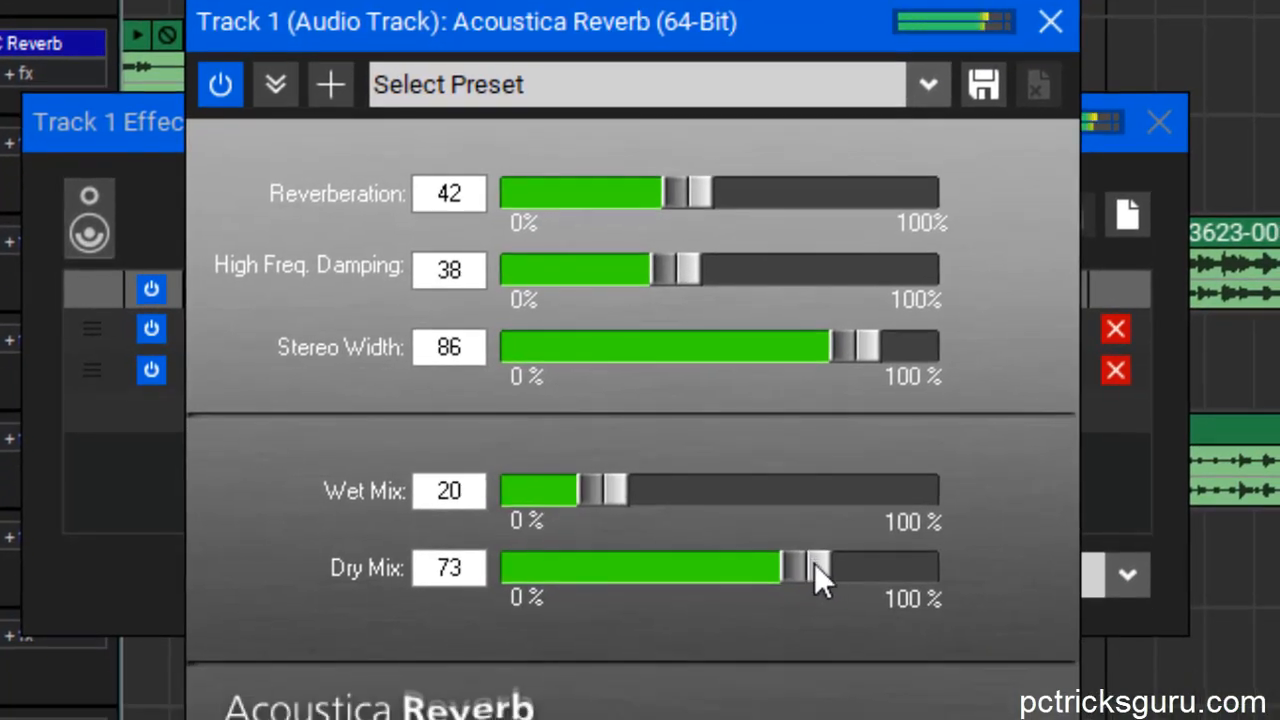
pyautogui.moveTo(814, 563); pyautogui.dragTo(771, 569)
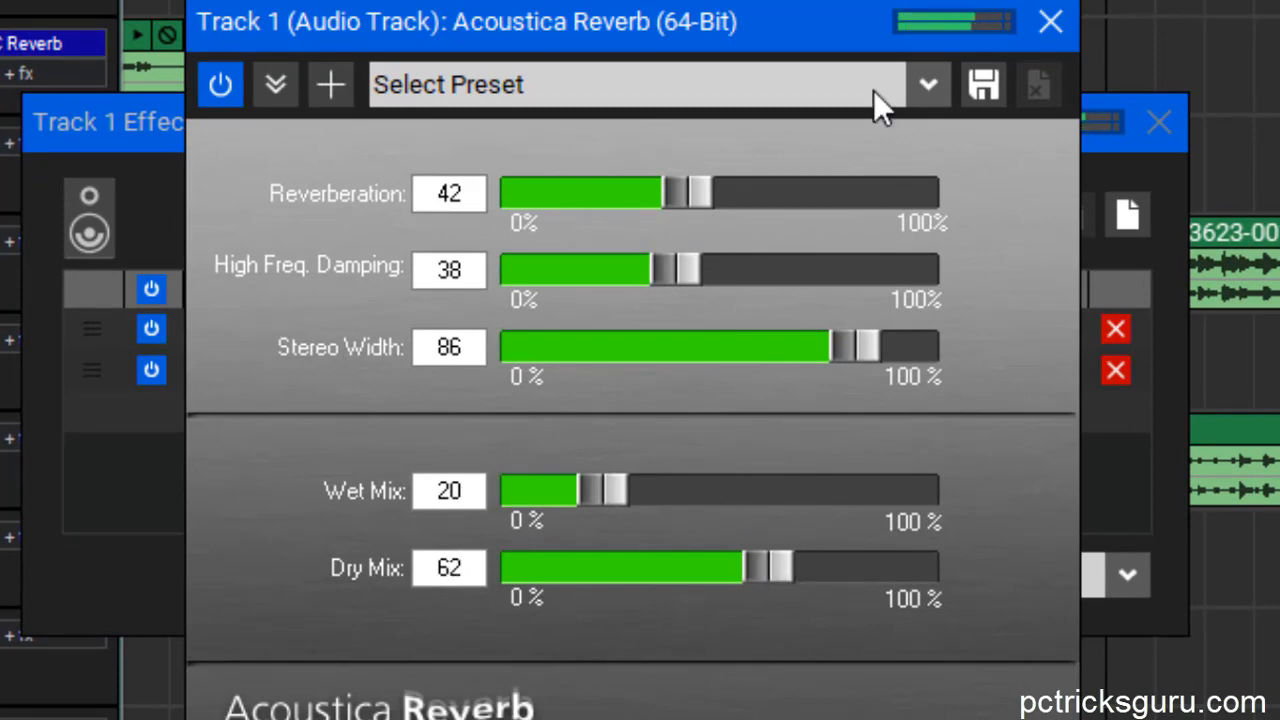
pyautogui.click(1049, 21)
# Add the Pultronic Tube EQ effect after the reverb on the Audio Track and give it the HF Vitalizer preset.
pyautogui.moveTo(897, 123); pyautogui.dragTo(978, 10)
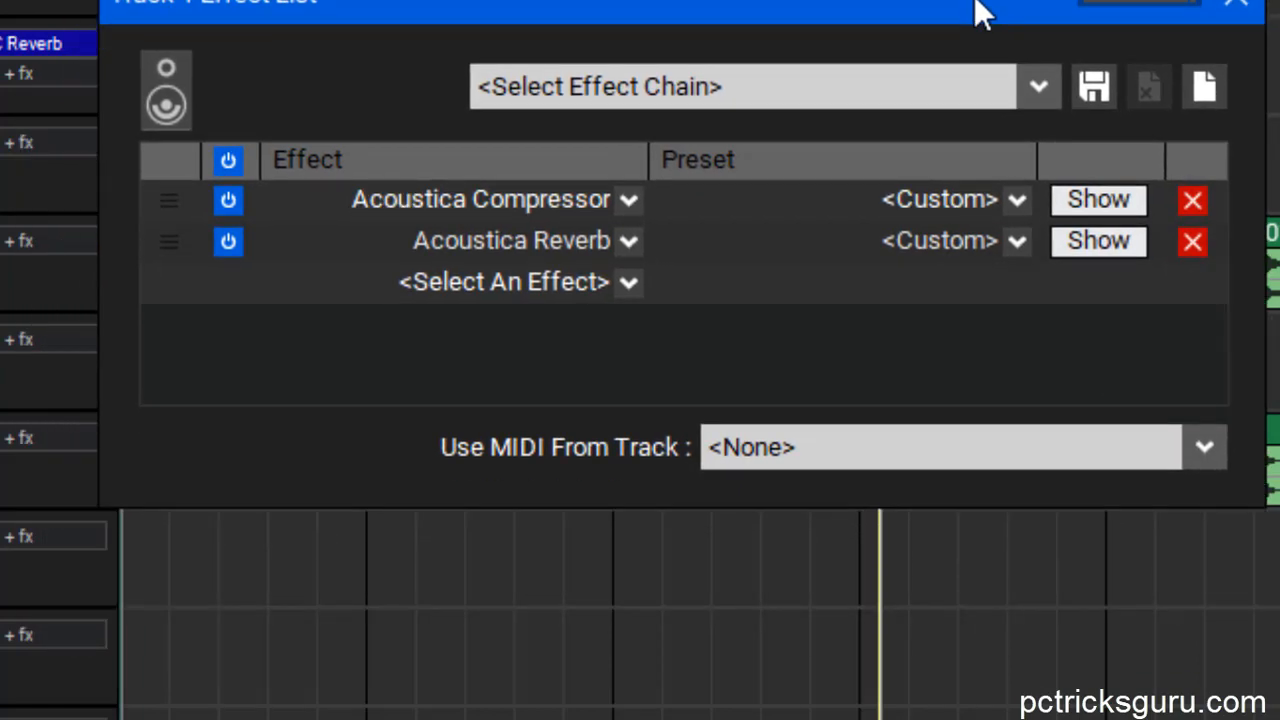
pyautogui.click(629, 285)
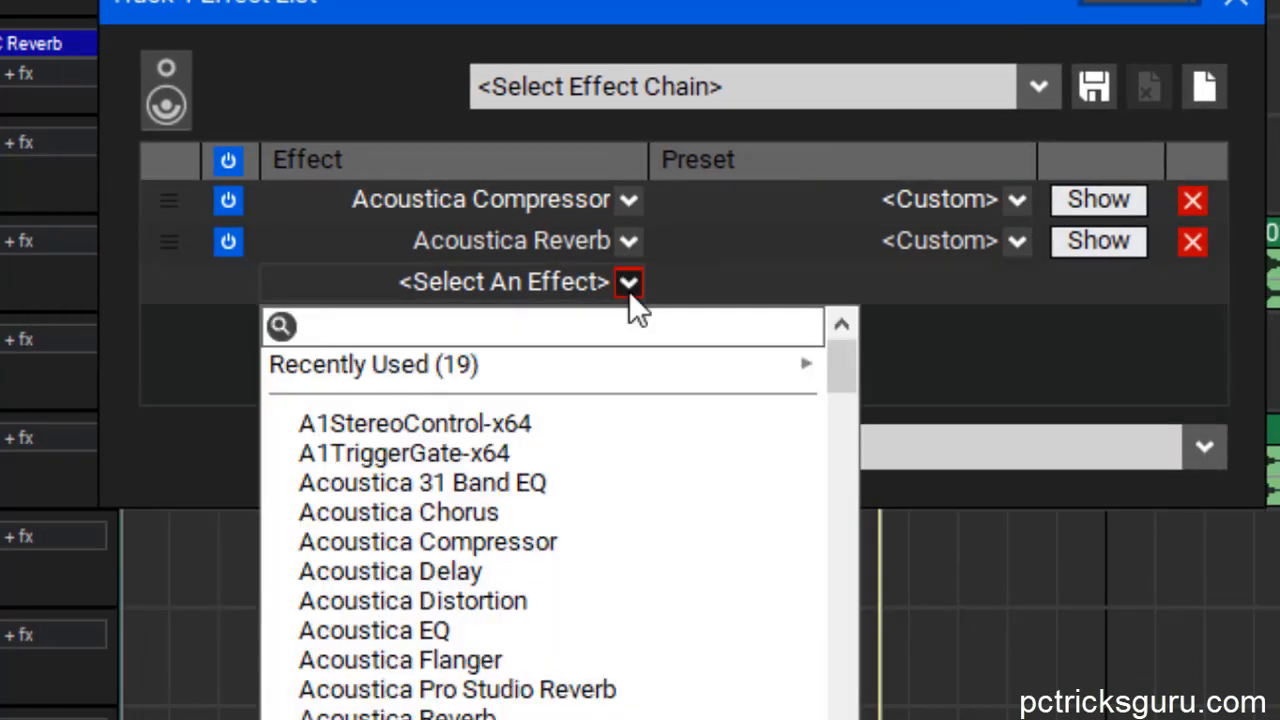
pyautogui.write('pub')
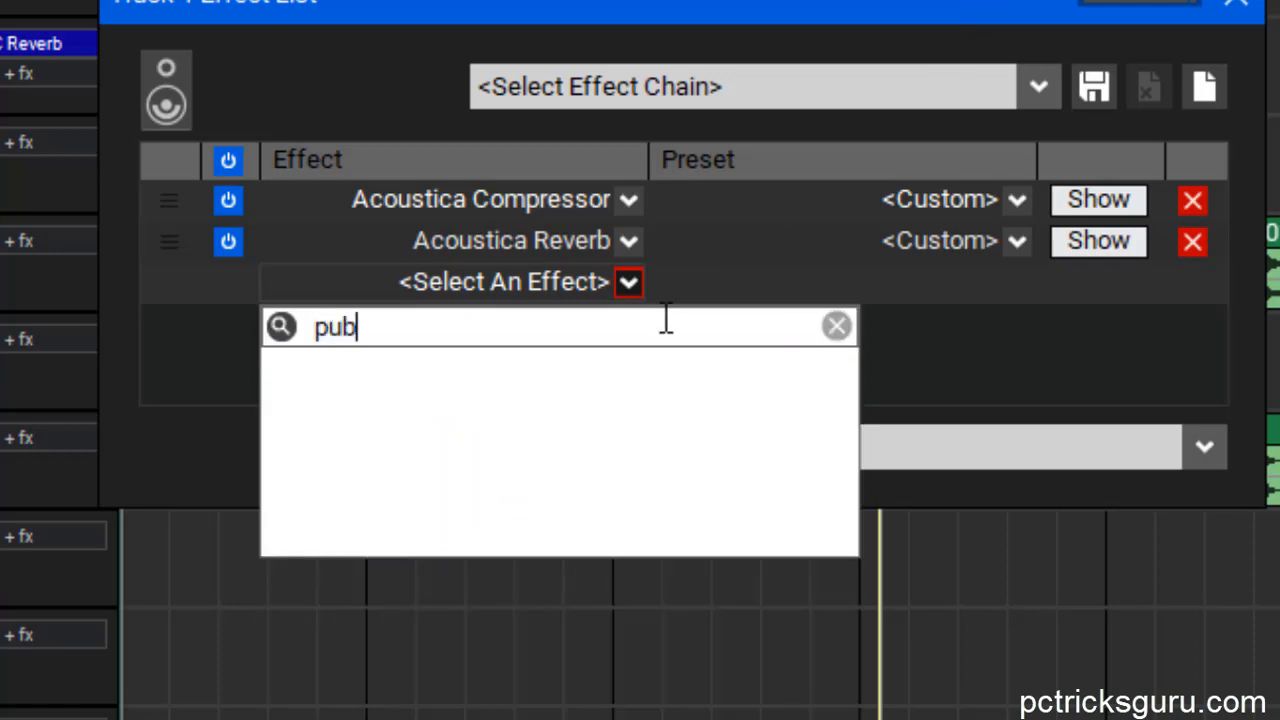
pyautogui.press('BackSpace')
pyautogui.write('l')
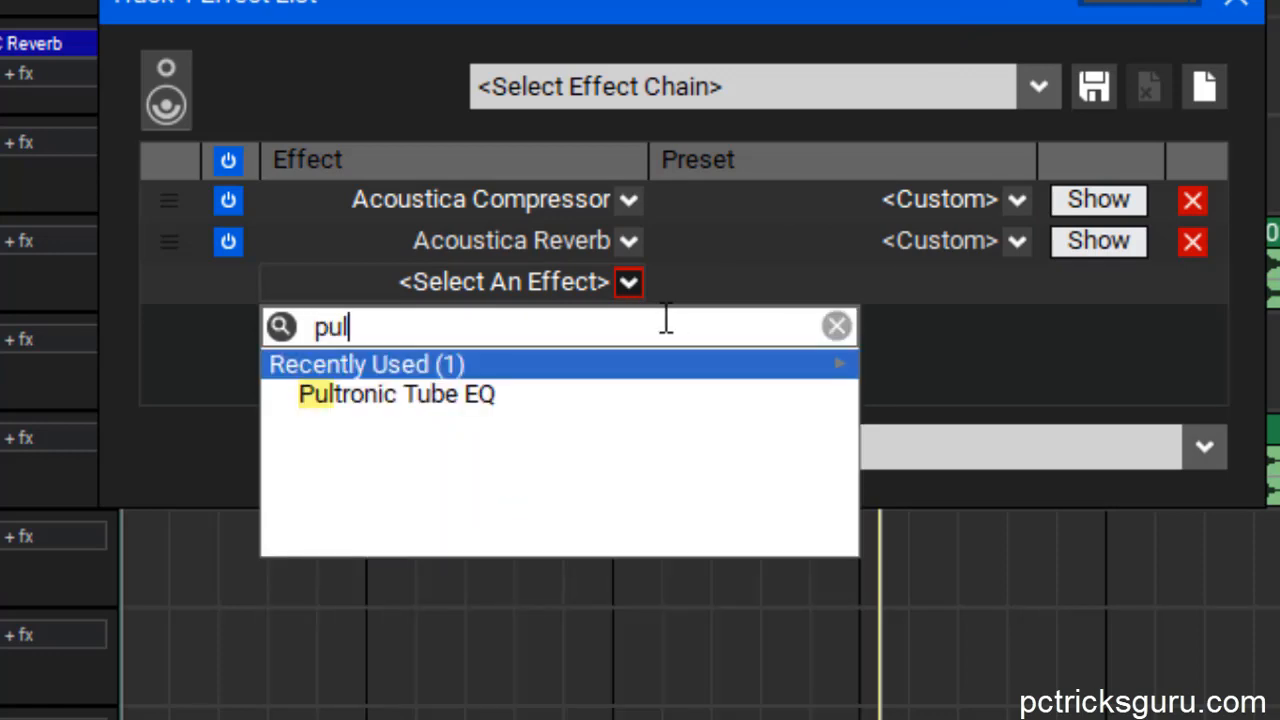
pyautogui.click(463, 400)
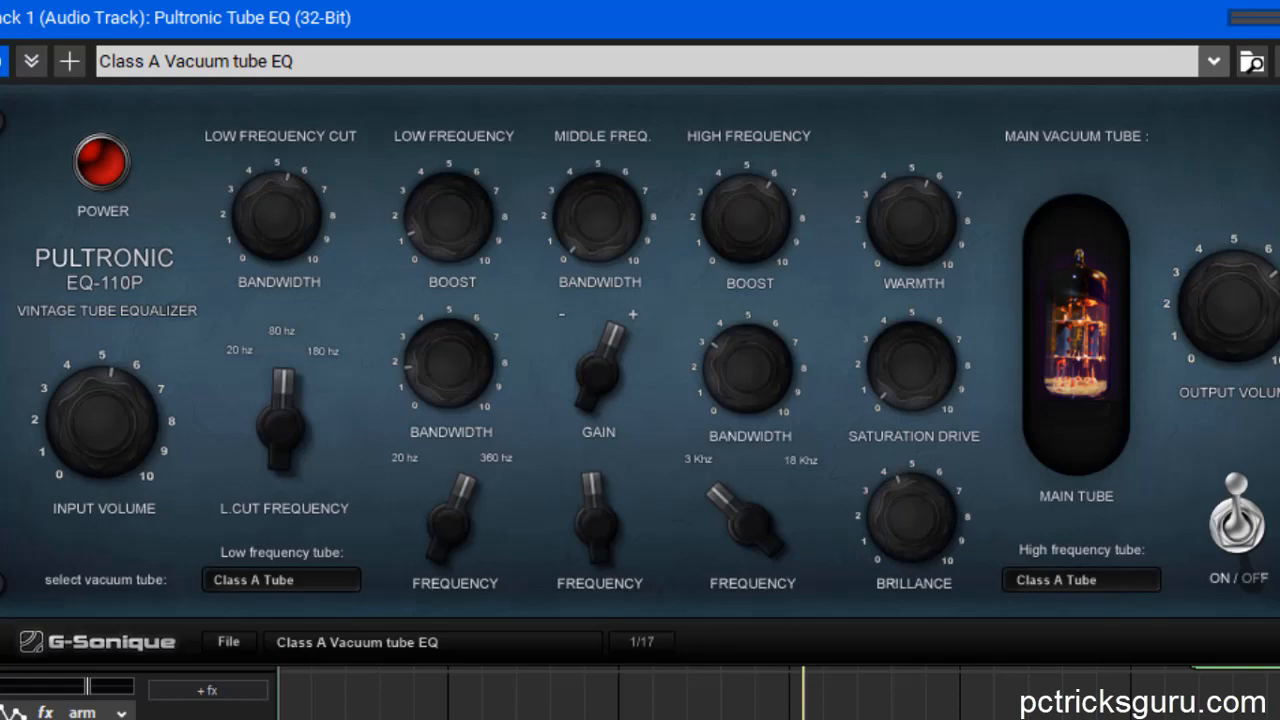
pyautogui.click(1279, 18)
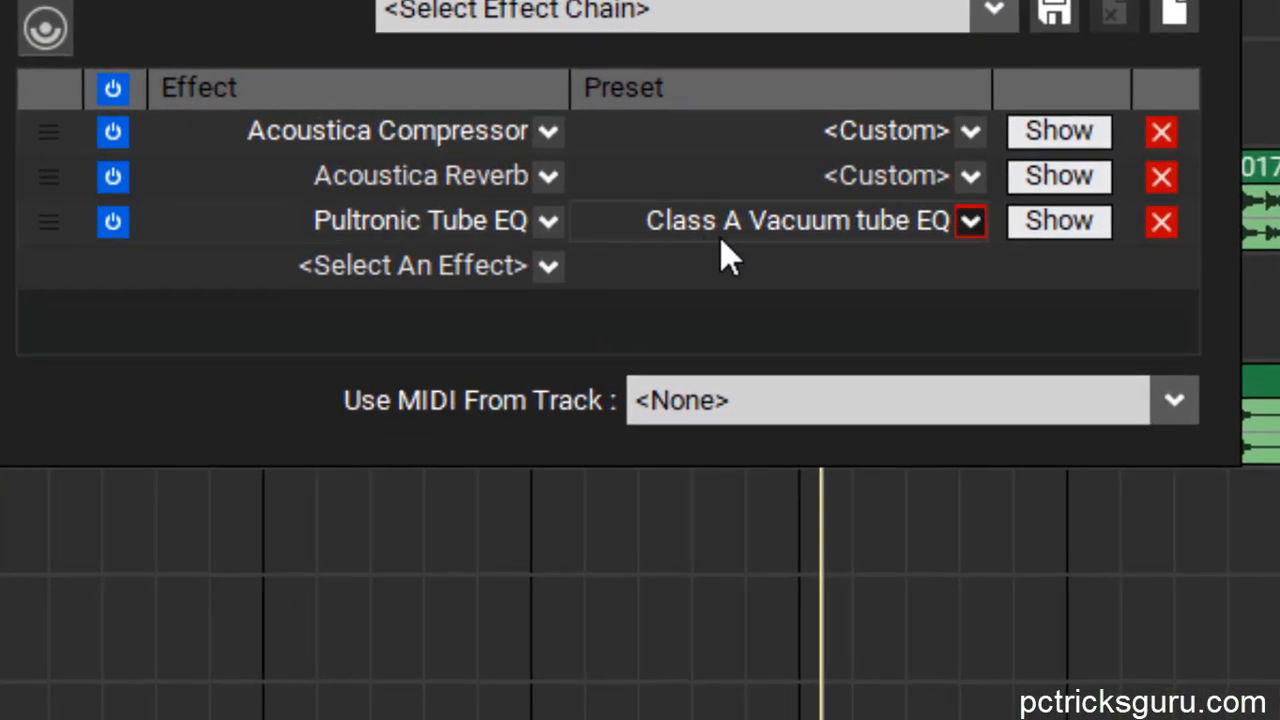
pyautogui.click(877, 222)
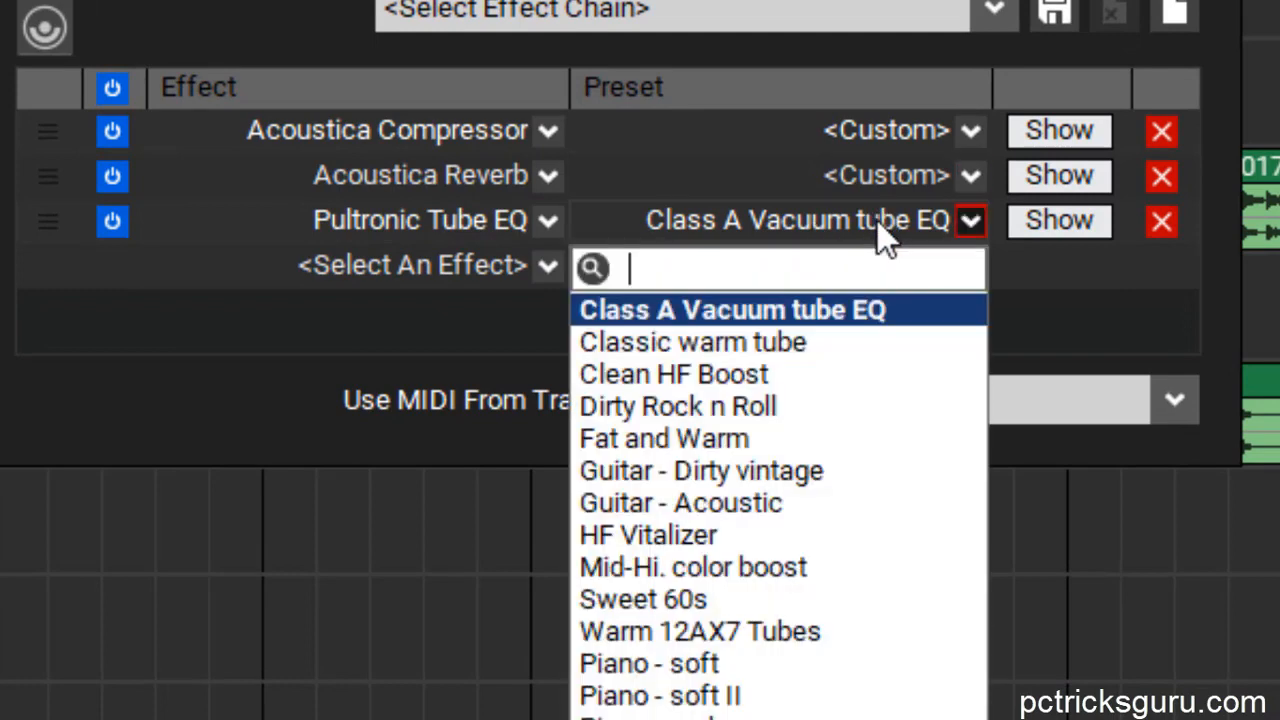
pyautogui.click(696, 535)
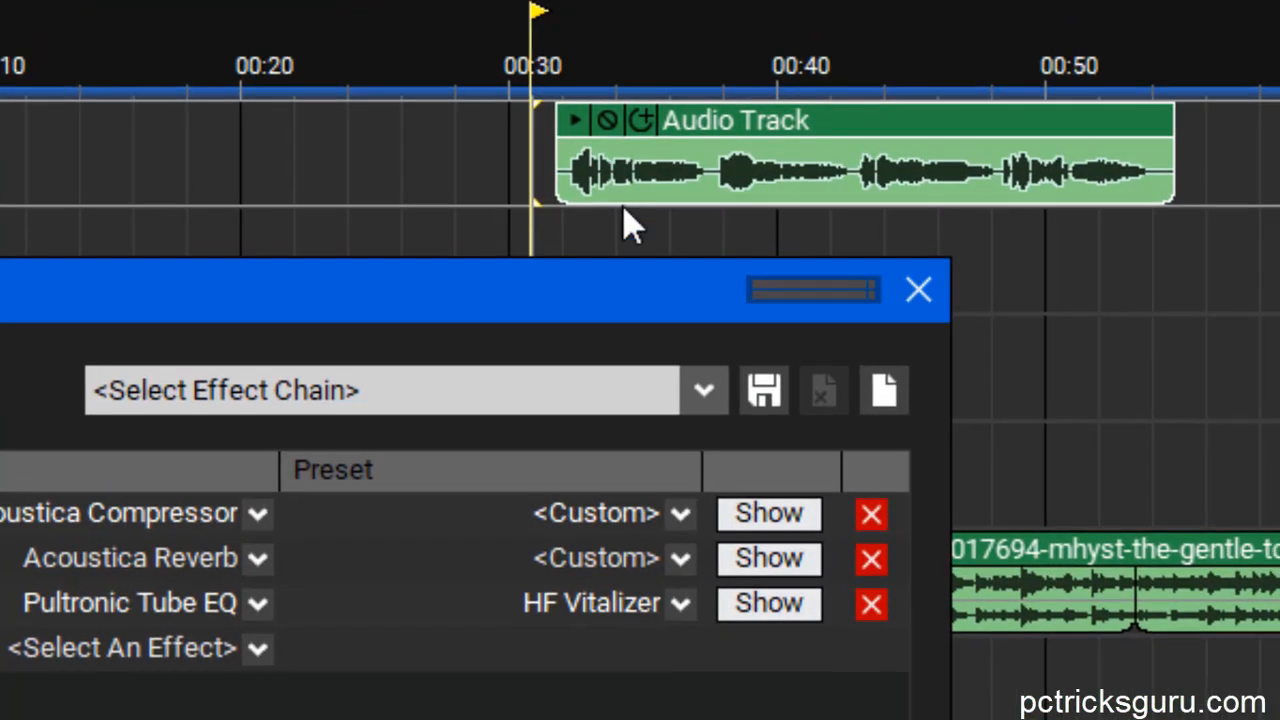
# Preview the vocal clip while repeatedly switching the Pultronic Tube EQ off and on, leaving it on.
pyautogui.click(577, 115)
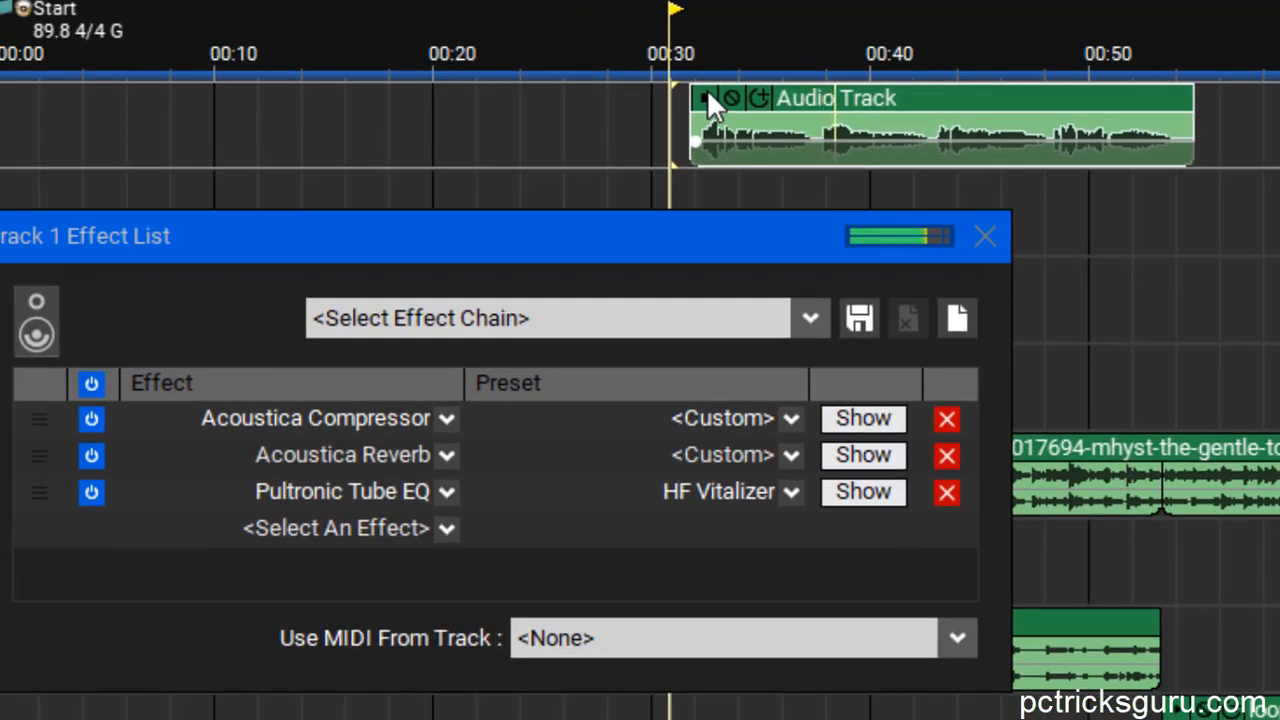
pyautogui.click(95, 494)
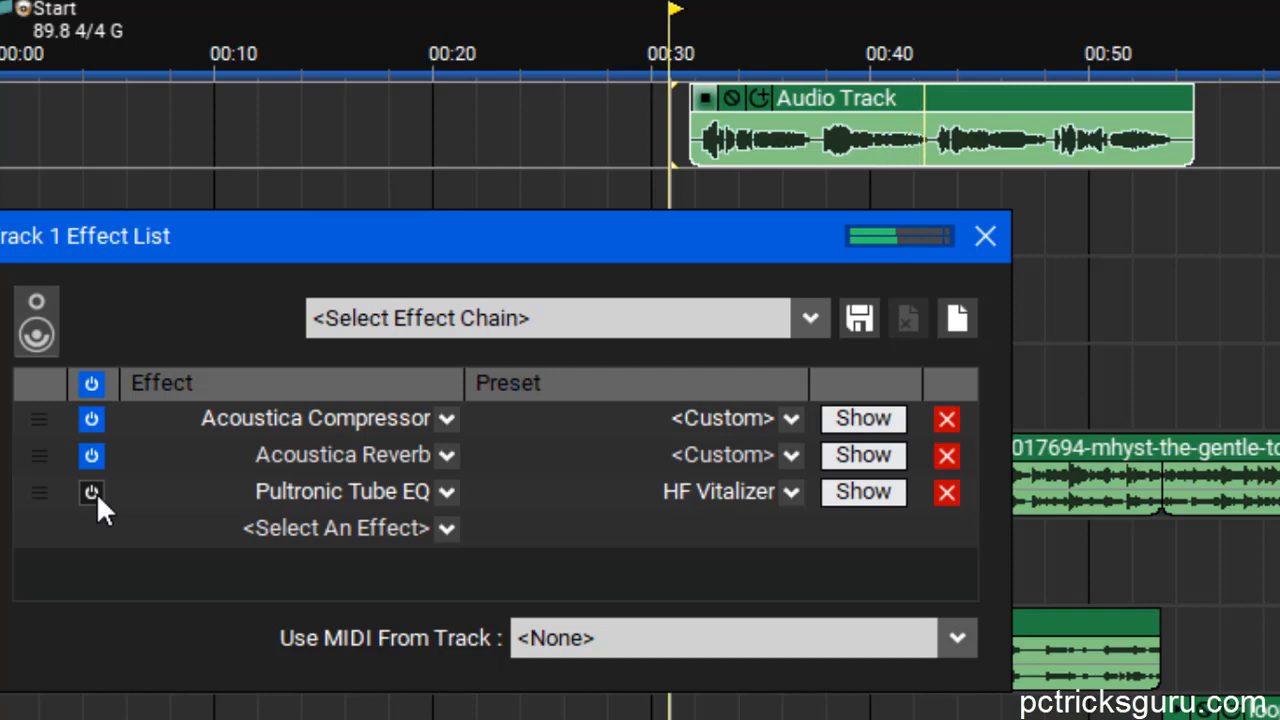
pyautogui.click(92, 492)
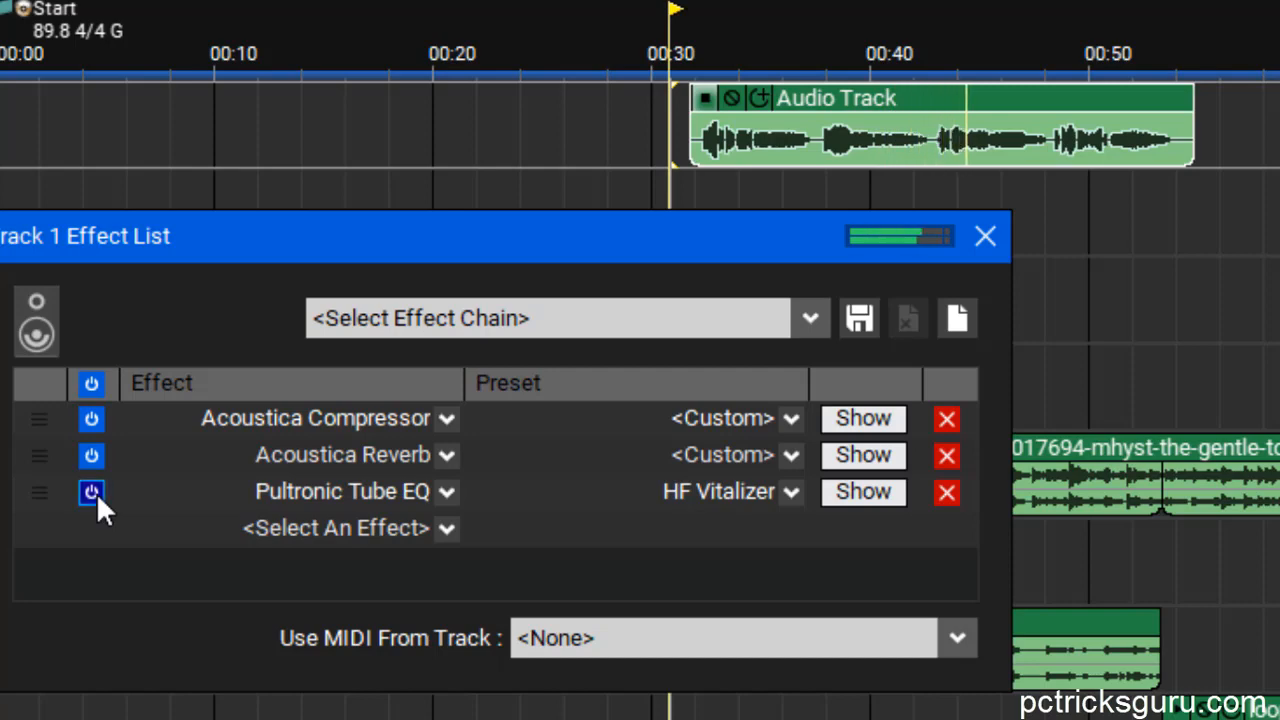
pyautogui.click(92, 492)
pyautogui.click(92, 492)
pyautogui.click(92, 492)
pyautogui.click(92, 492)
pyautogui.click(95, 493)
pyautogui.click(95, 493)
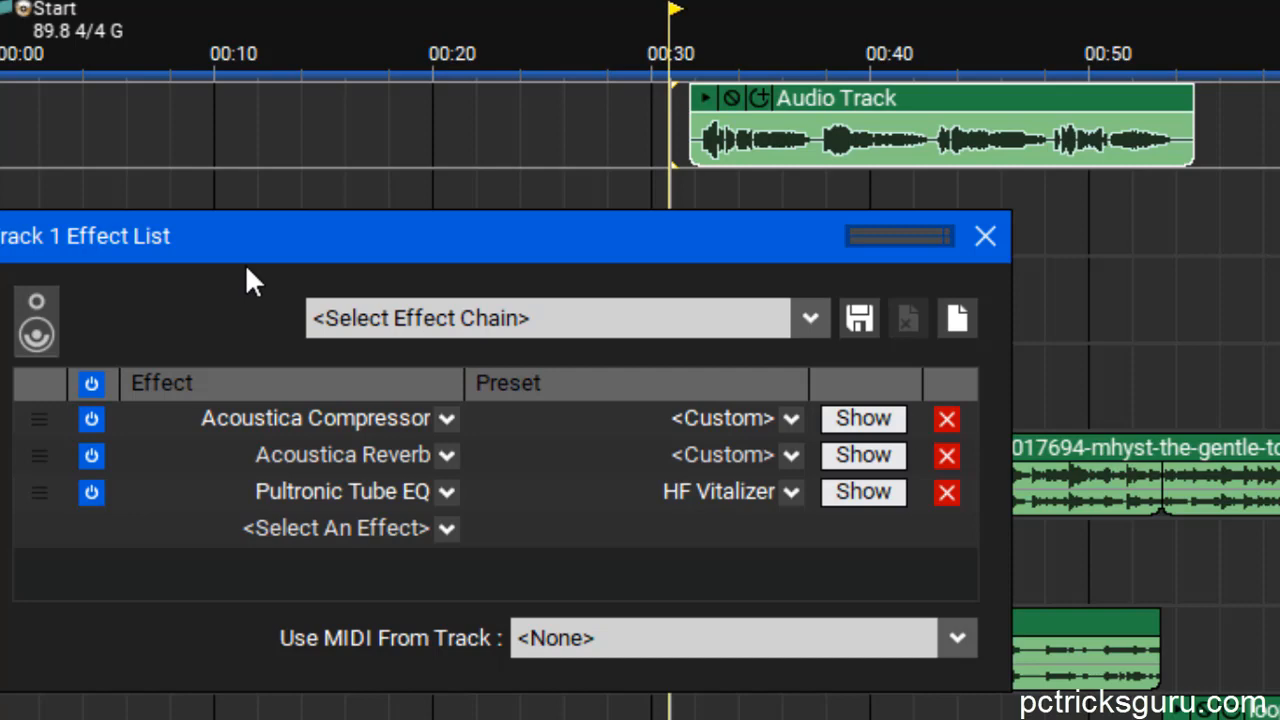
# Add the Acoustica EQ effect after the Pultronic Tube EQ in the vocal track's effect list.
pyautogui.click(353, 529)
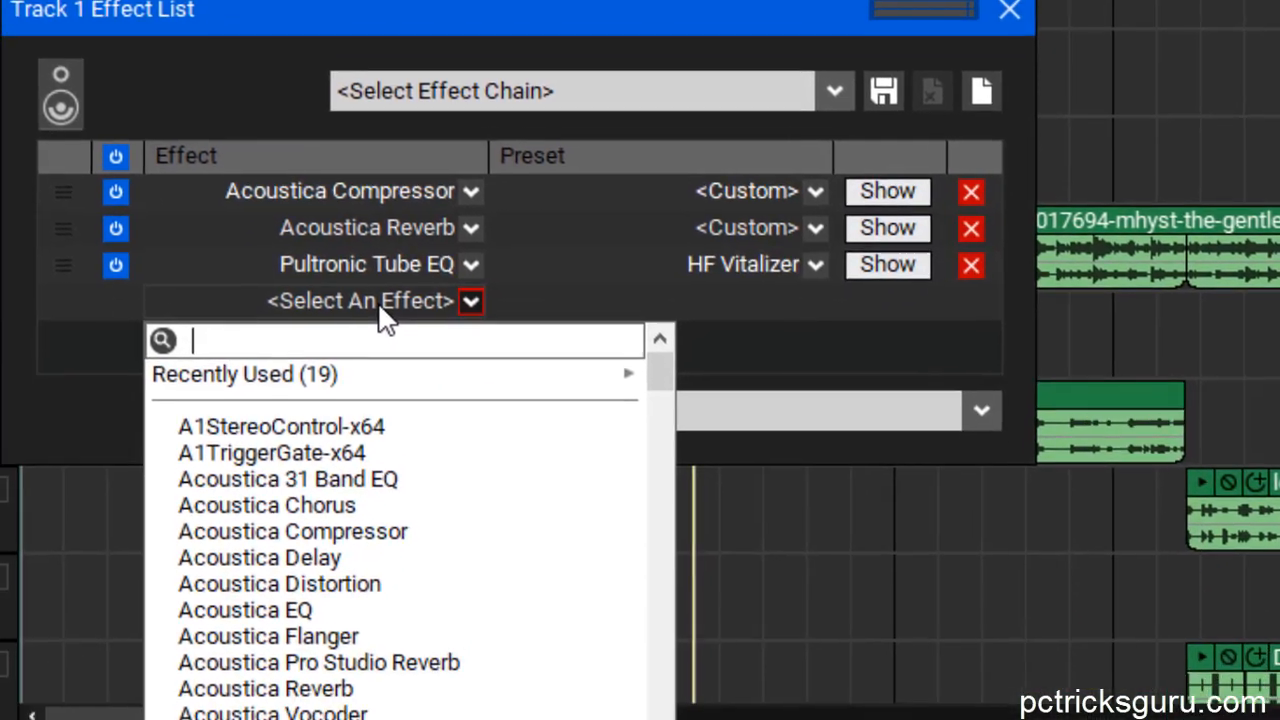
pyautogui.write('eq')
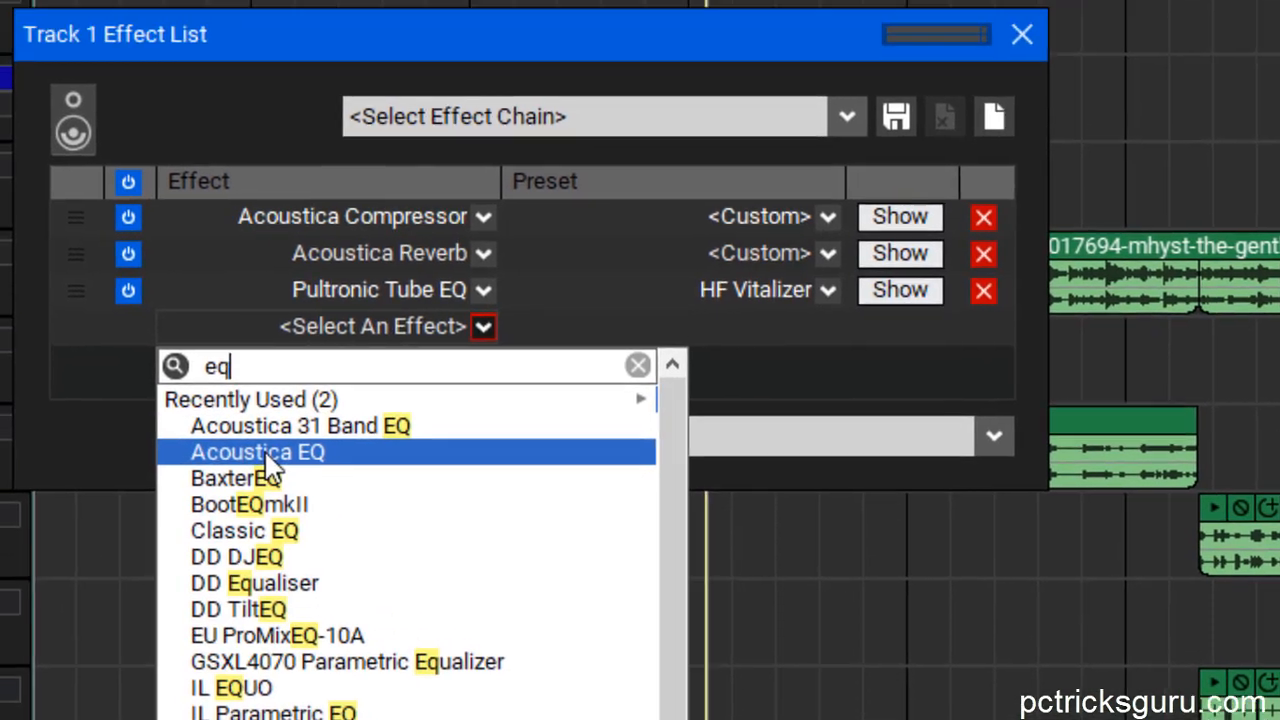
pyautogui.click(266, 455)
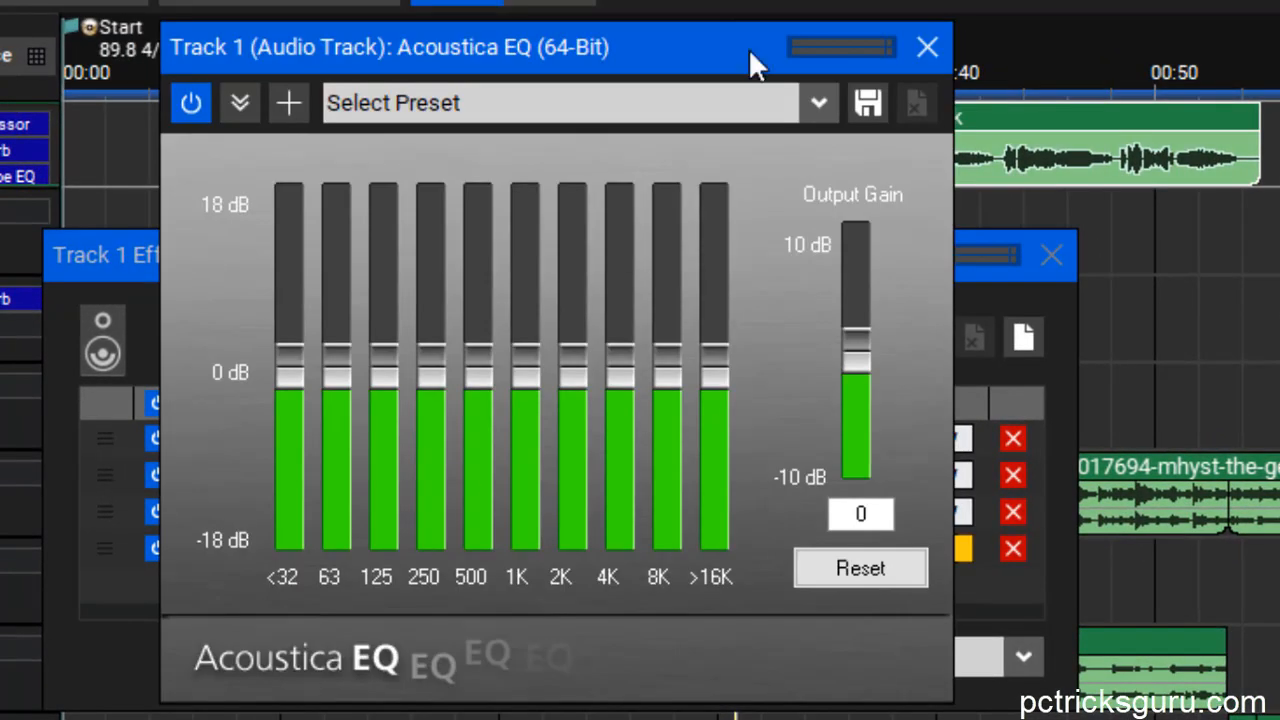
pyautogui.moveTo(727, 43); pyautogui.dragTo(750, 274)
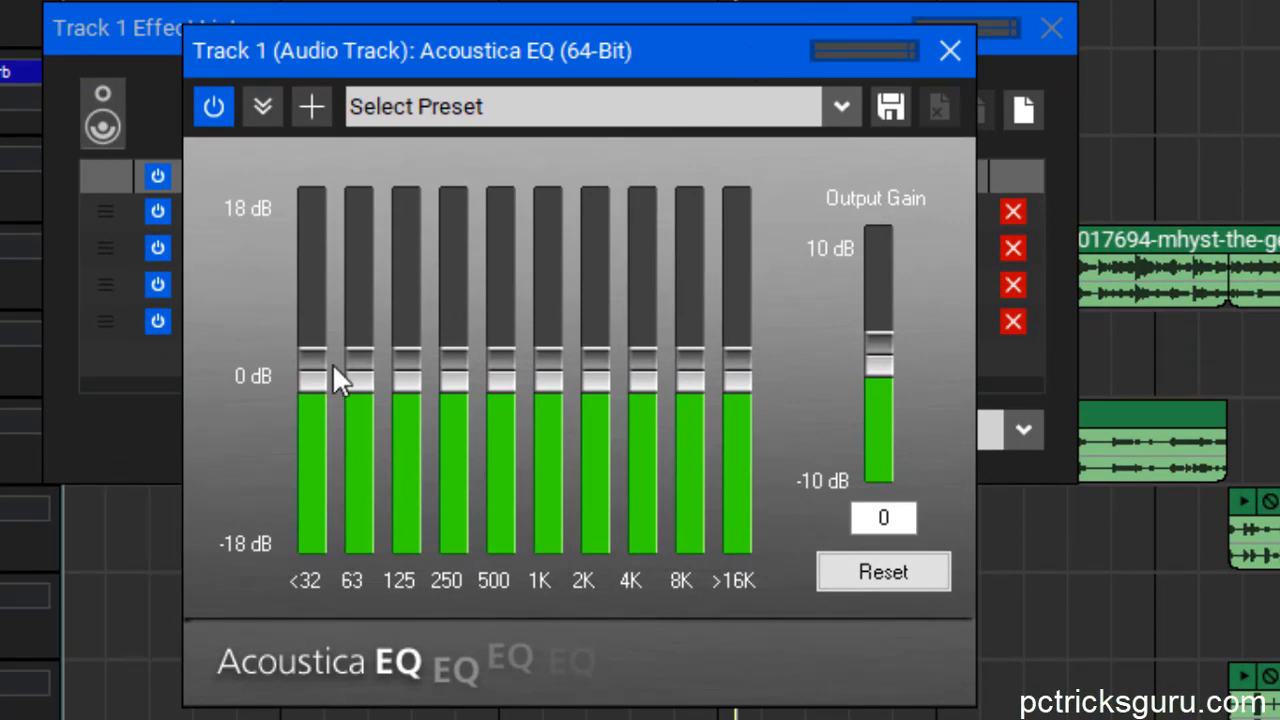
# Lower the Acoustica EQ's <32 and 63 bands to -18 dB, and the 125, 250 and 500 bands to about -11, -7 and -4 dB.
pyautogui.moveTo(311, 368); pyautogui.dragTo(304, 673)
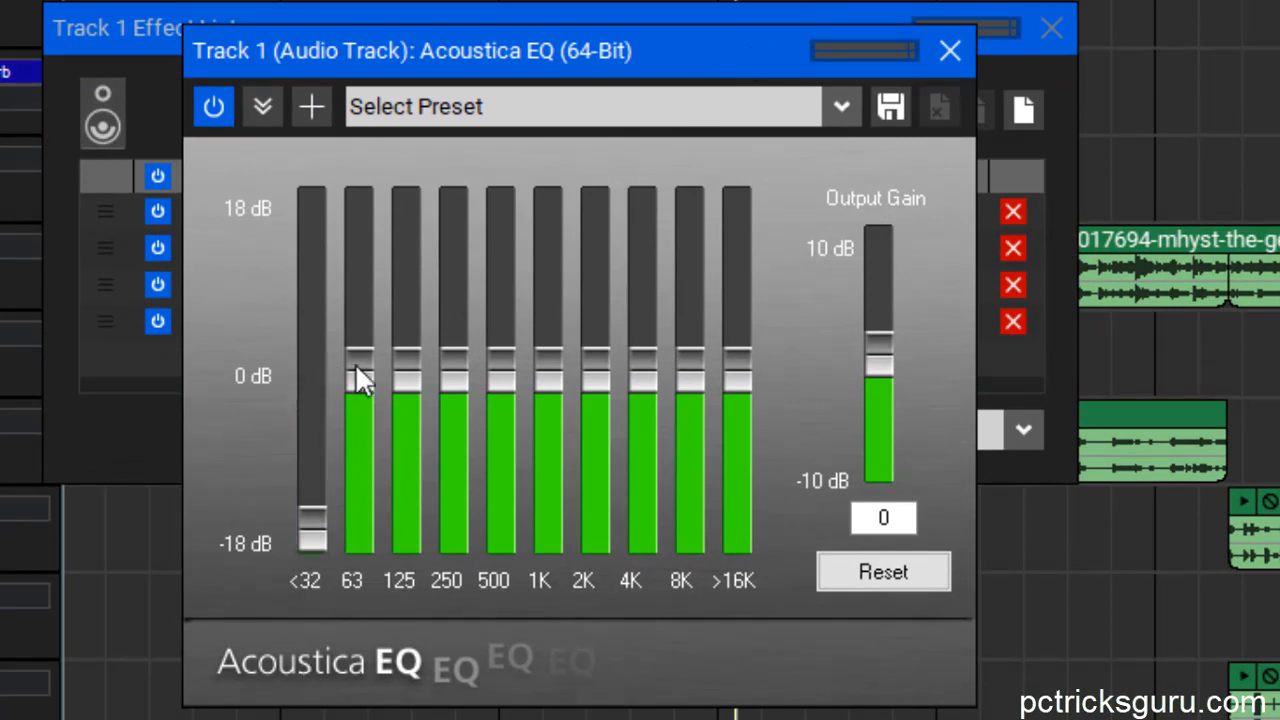
pyautogui.moveTo(355, 365); pyautogui.dragTo(358, 560)
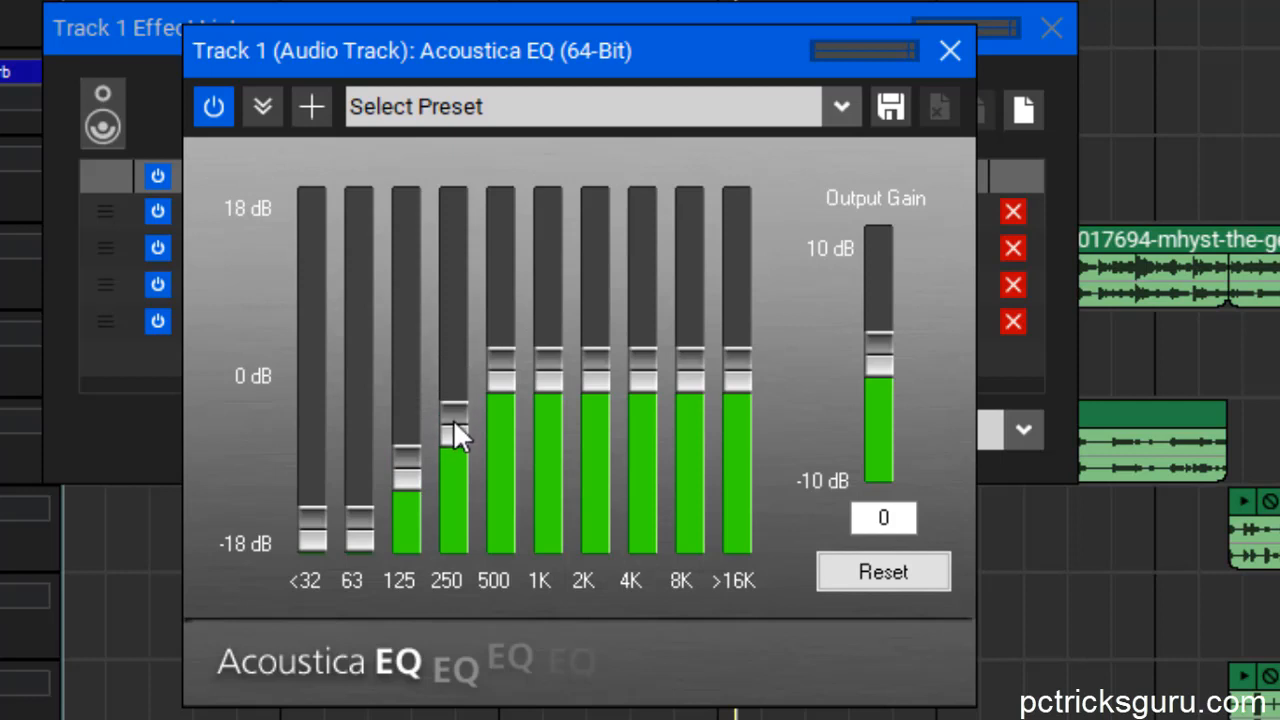
pyautogui.moveTo(495, 381); pyautogui.dragTo(499, 404)
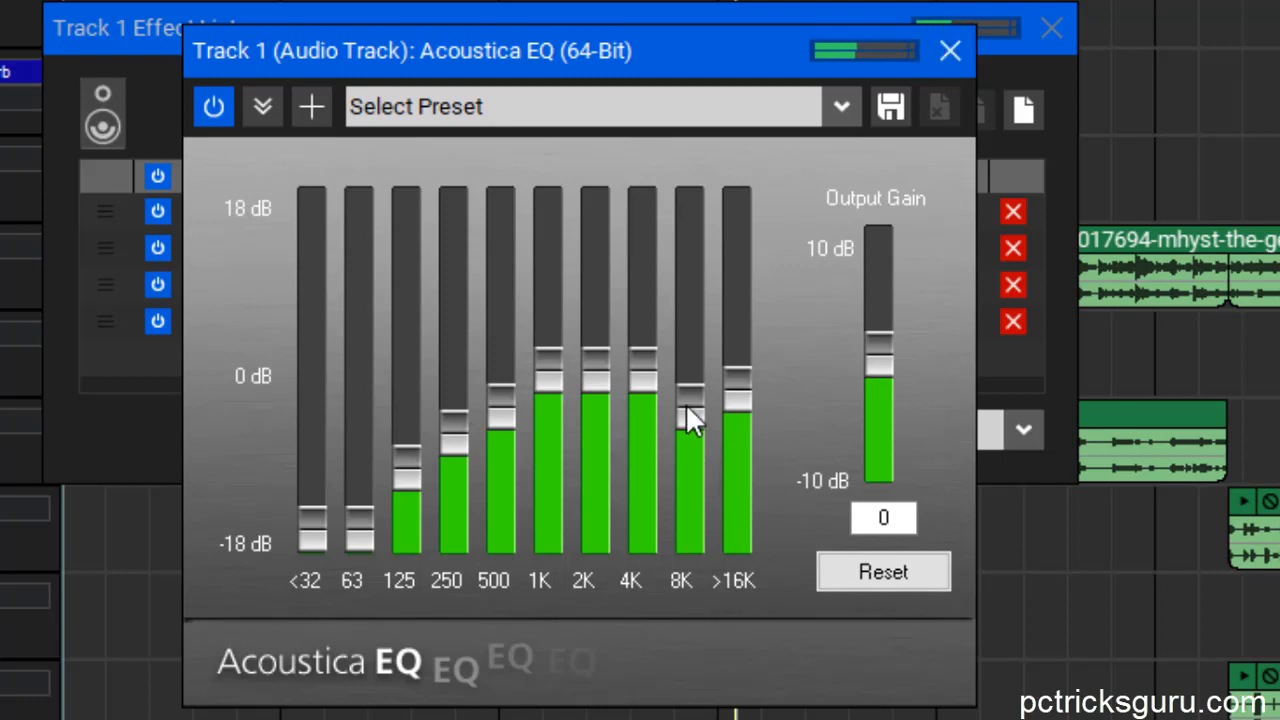
# Raise the Acoustica EQ's 8K band slightly and its >16K band to about +9 dB, and close its settings window.
pyautogui.moveTo(692, 342); pyautogui.dragTo(693, 311)
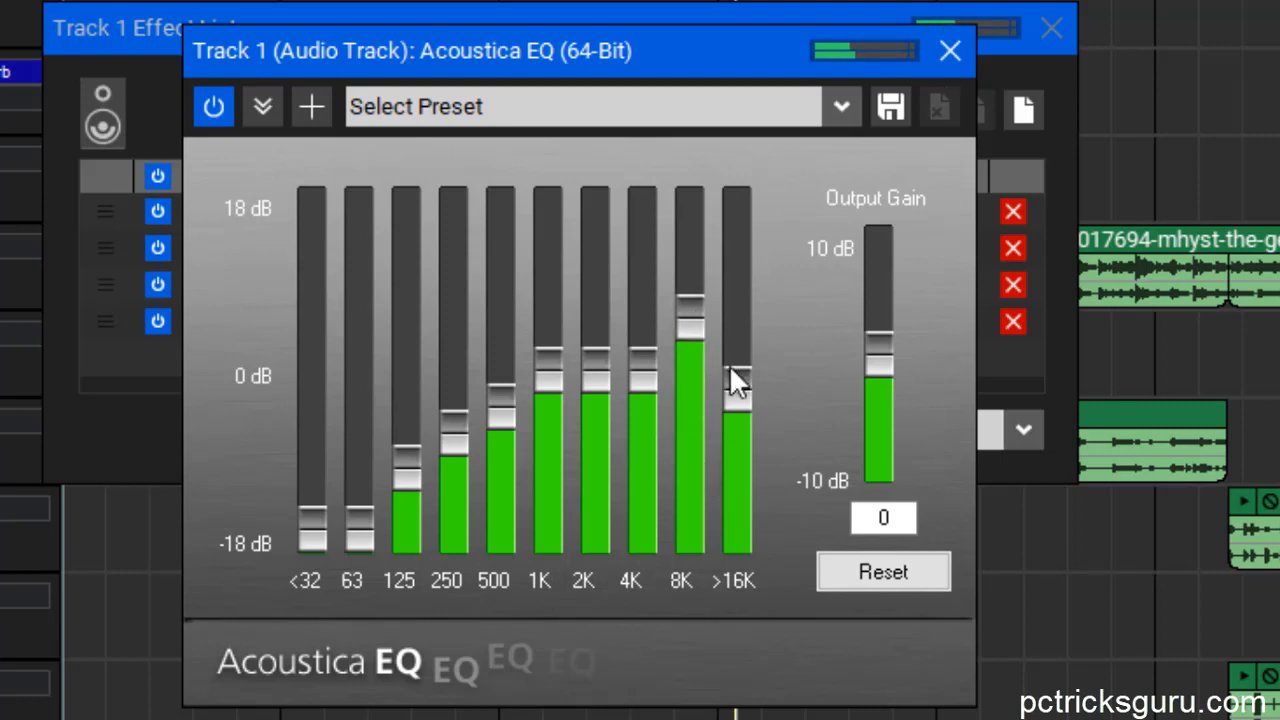
pyautogui.moveTo(740, 388); pyautogui.dragTo(736, 286)
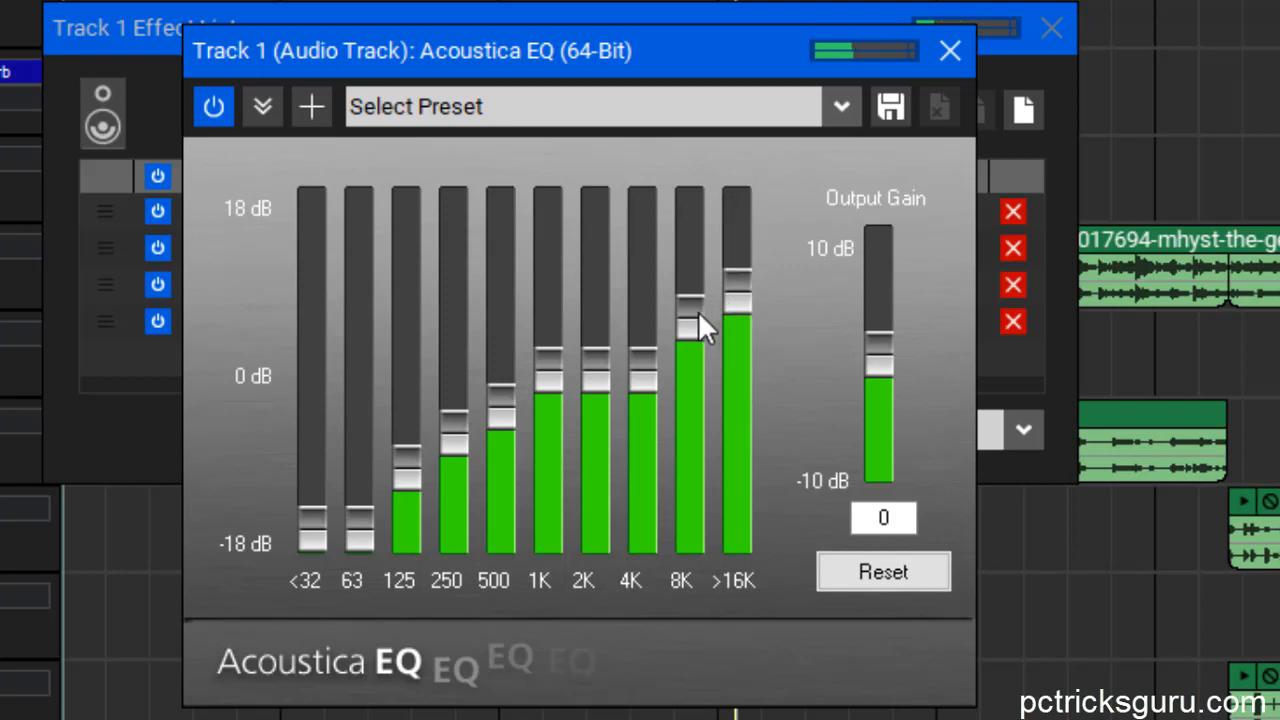
pyautogui.moveTo(688, 322); pyautogui.dragTo(687, 350)
pyautogui.click(948, 52)
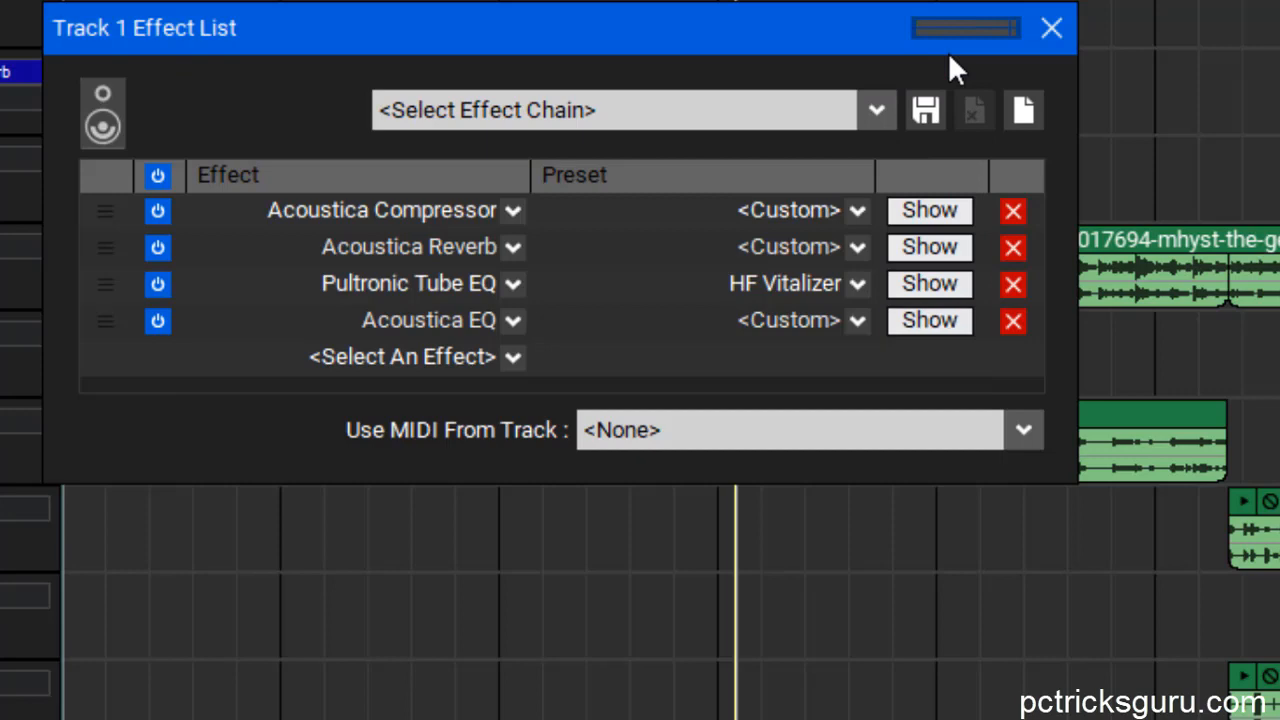
# Preview the vocal clip while repeatedly switching the whole effect chain off and on, leave it on, and close the effect list.
pyautogui.moveTo(787, 27); pyautogui.dragTo(897, 99)
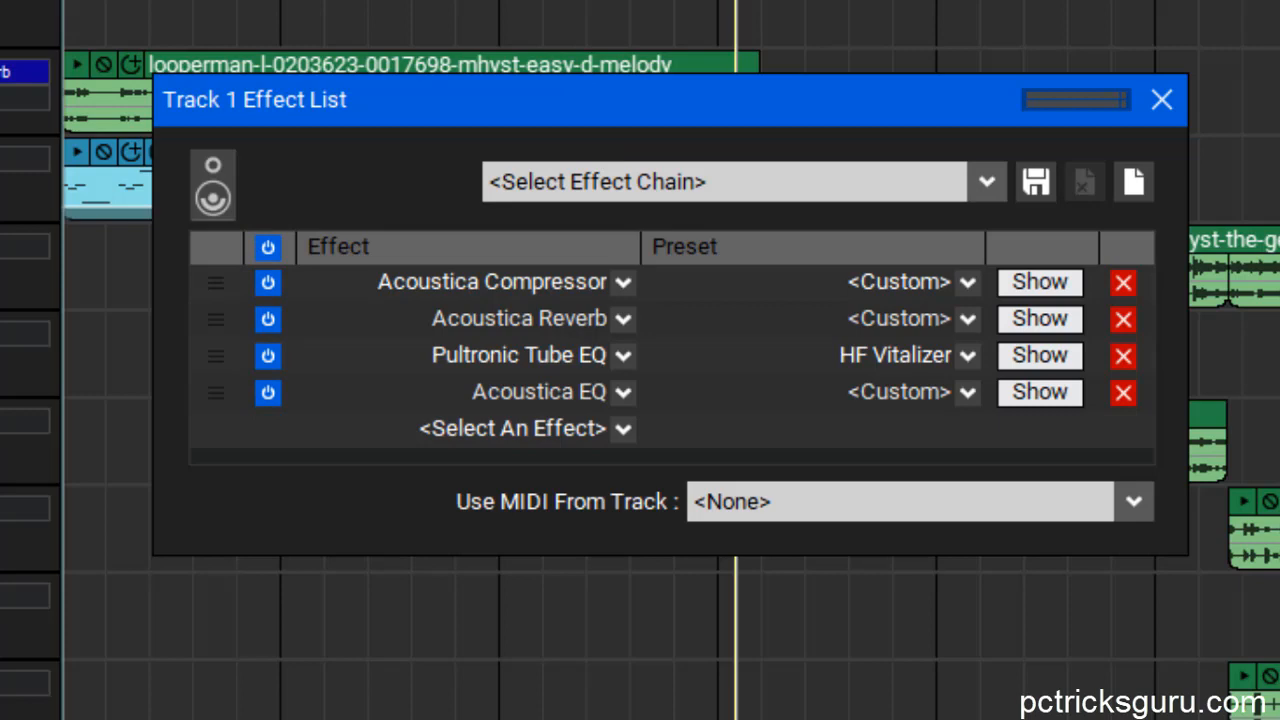
pyautogui.click(656, 2)
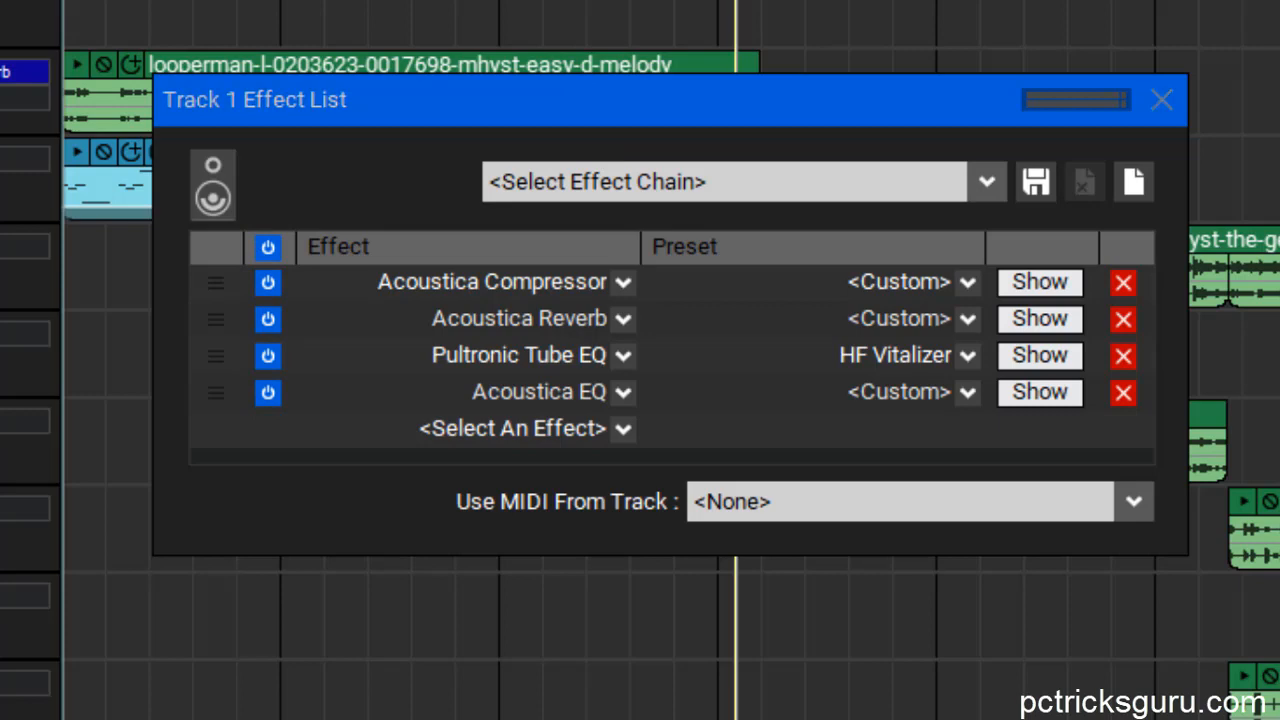
pyautogui.click(271, 249)
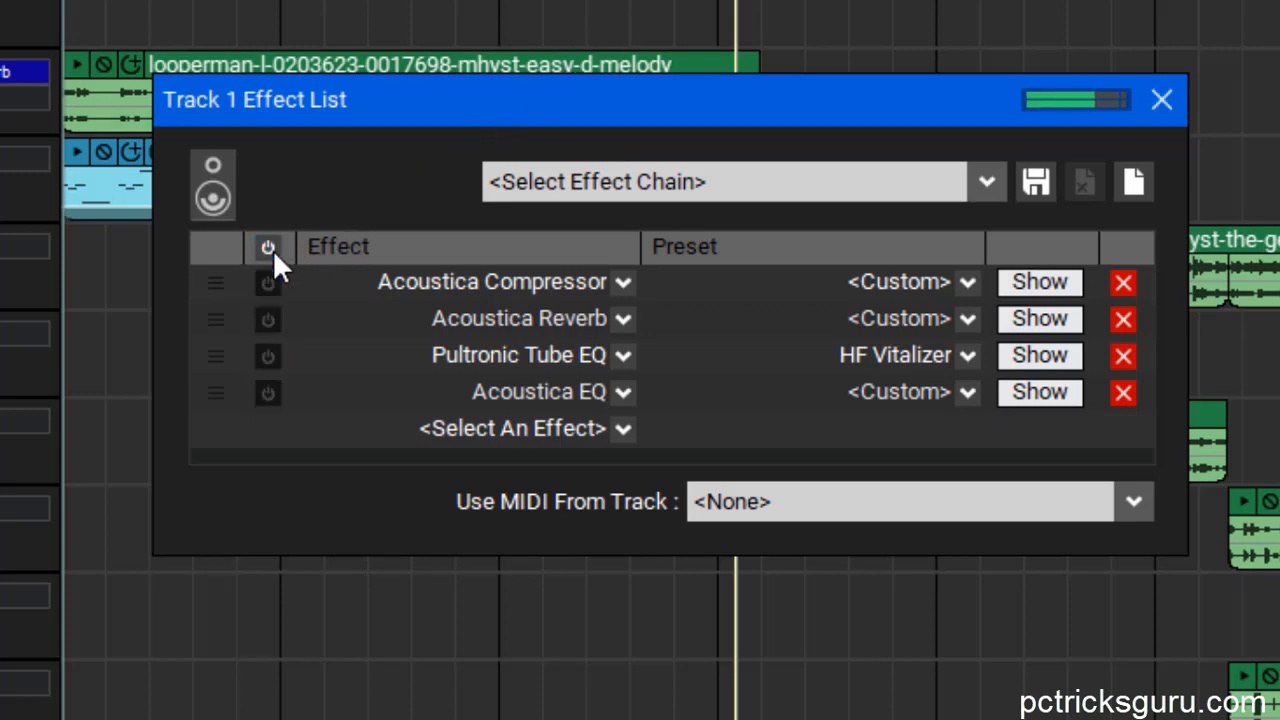
pyautogui.click(270, 249)
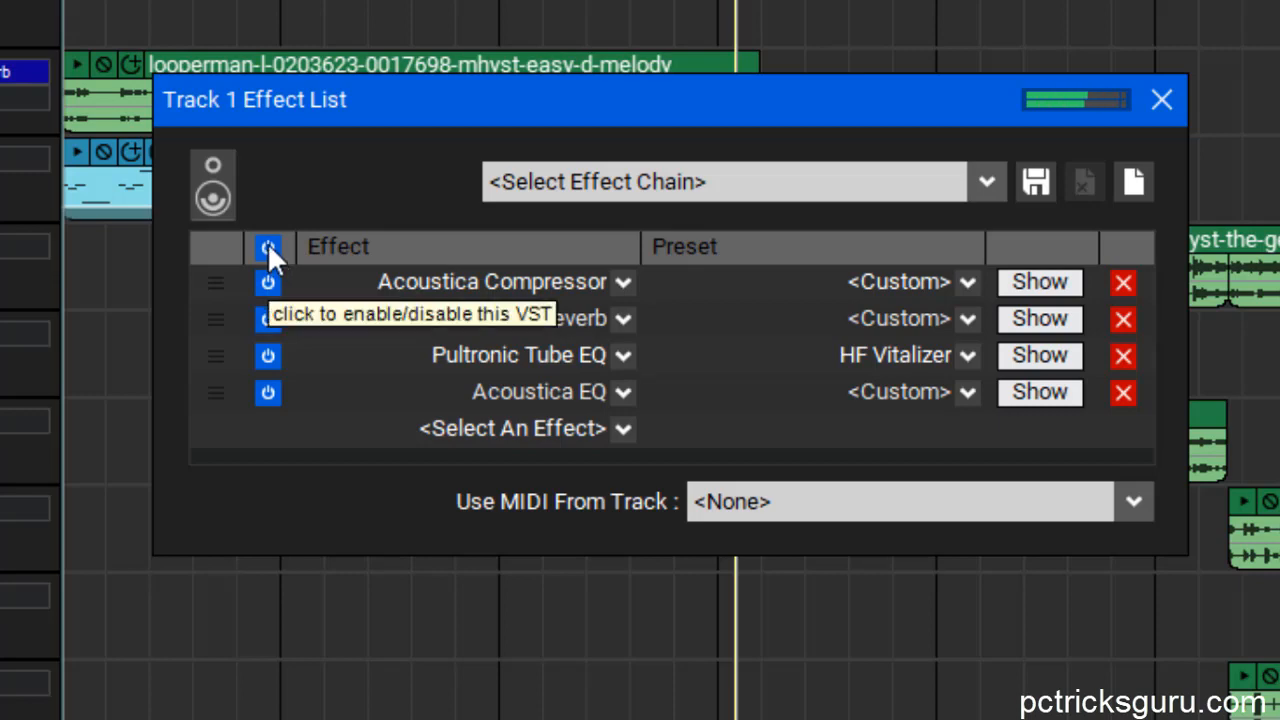
pyautogui.click(267, 245)
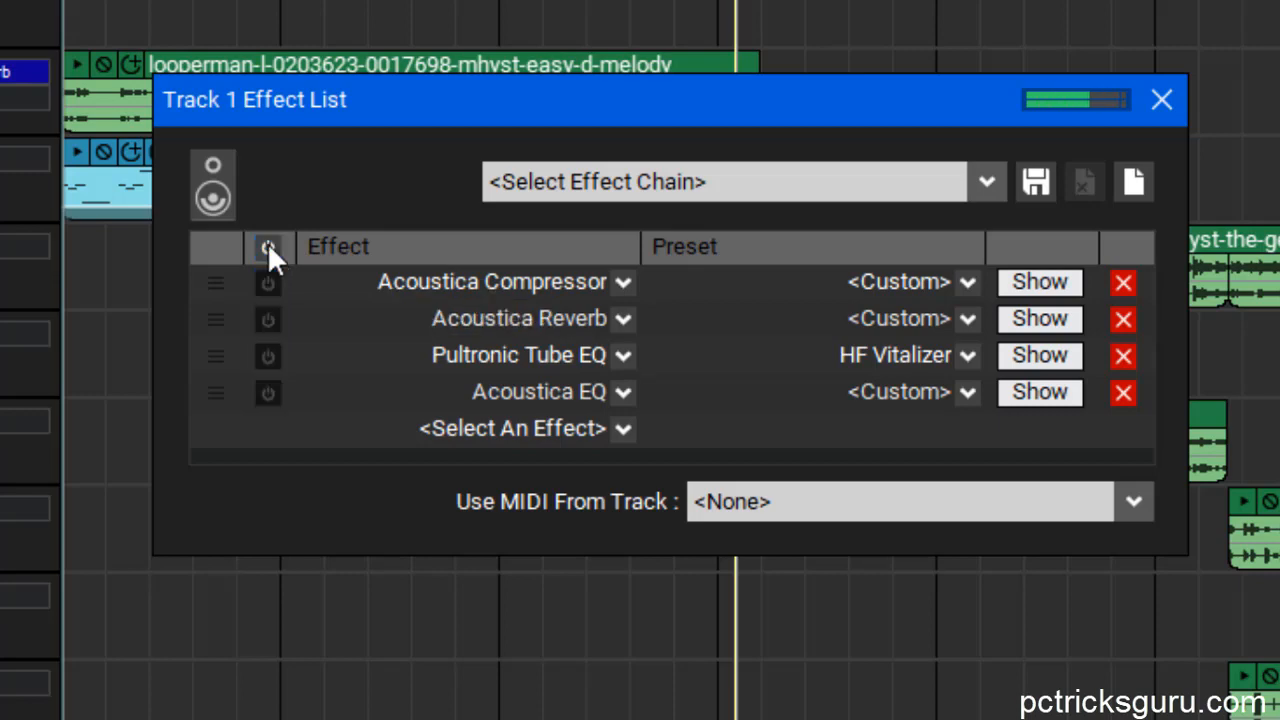
pyautogui.click(267, 247)
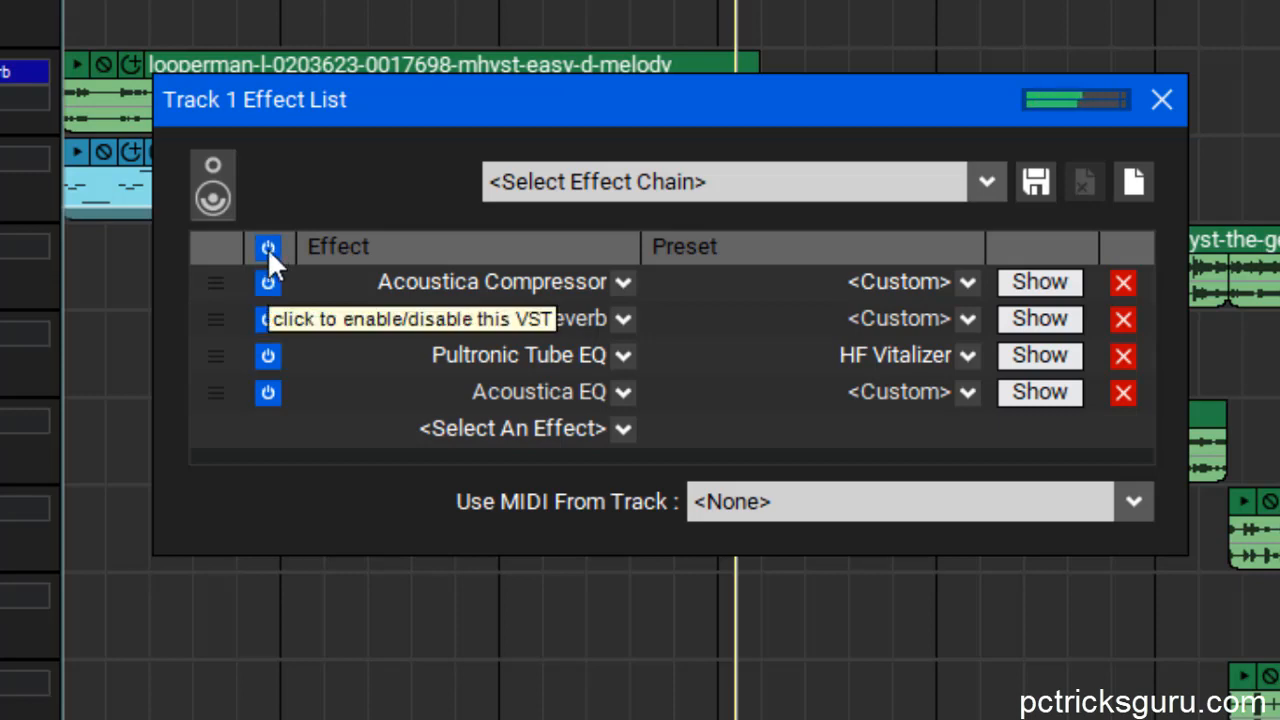
pyautogui.click(267, 247)
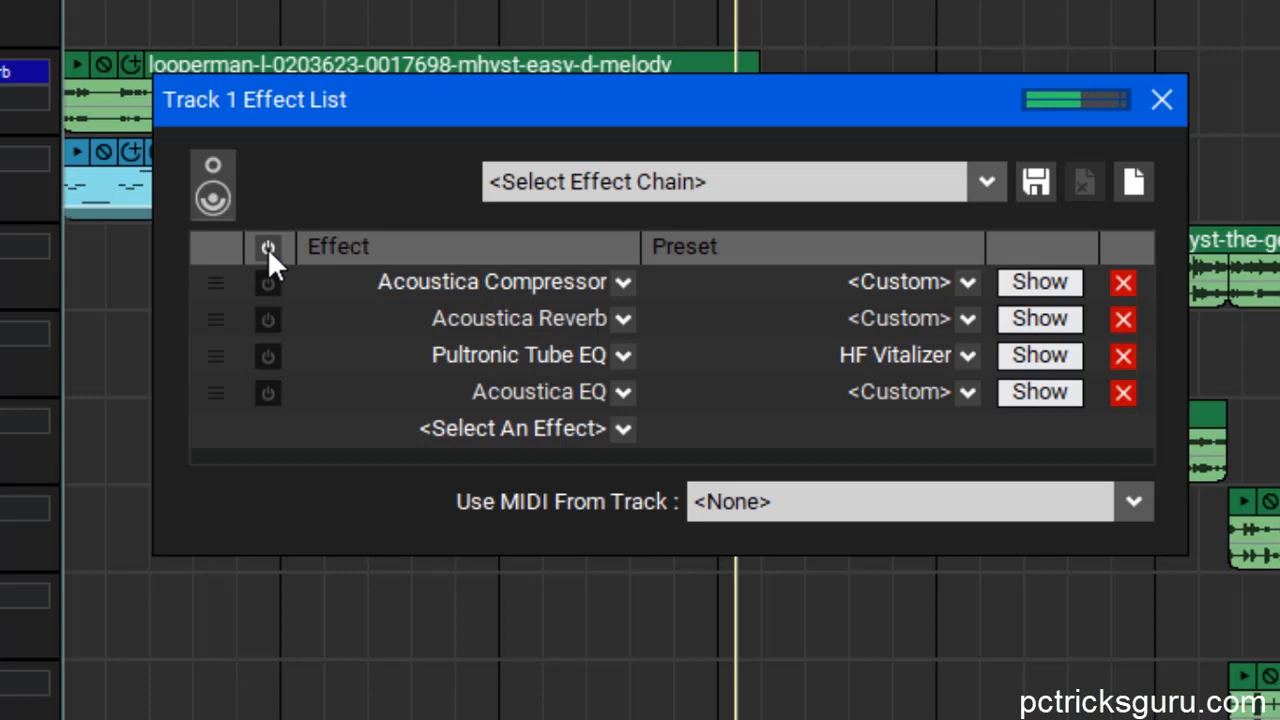
pyautogui.click(267, 247)
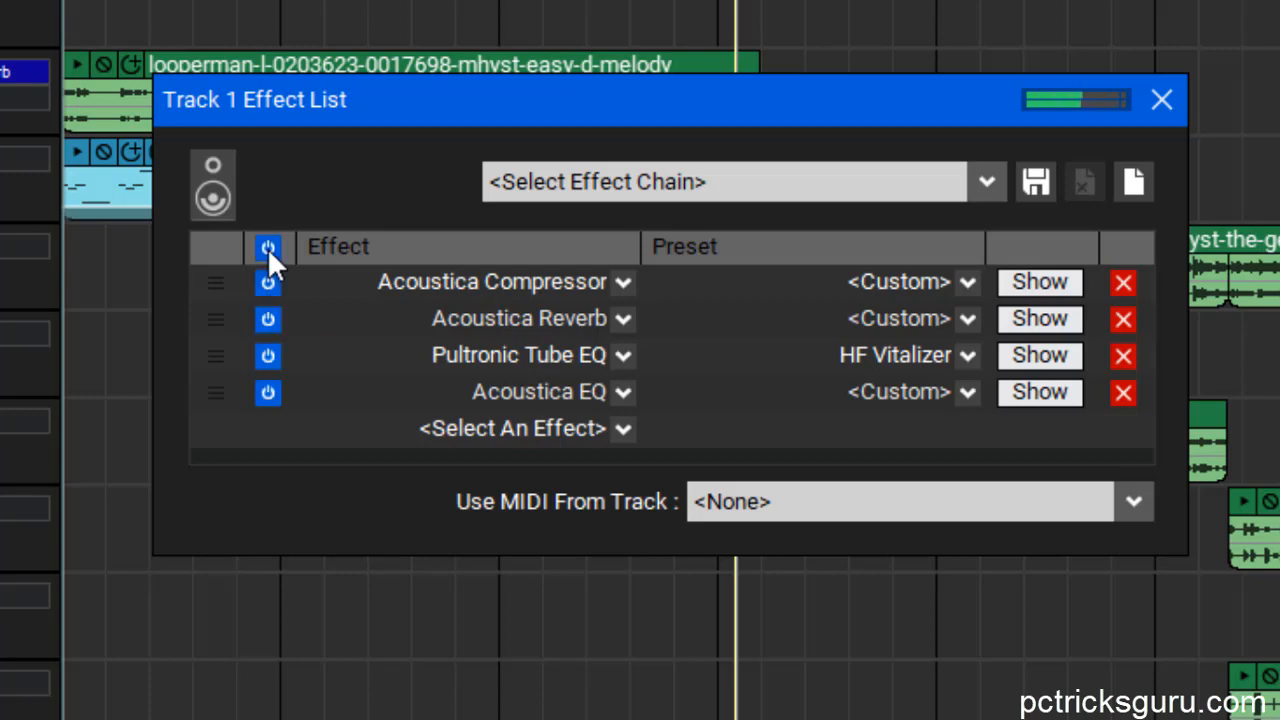
pyautogui.click(267, 247)
pyautogui.click(267, 247)
pyautogui.click(1160, 100)
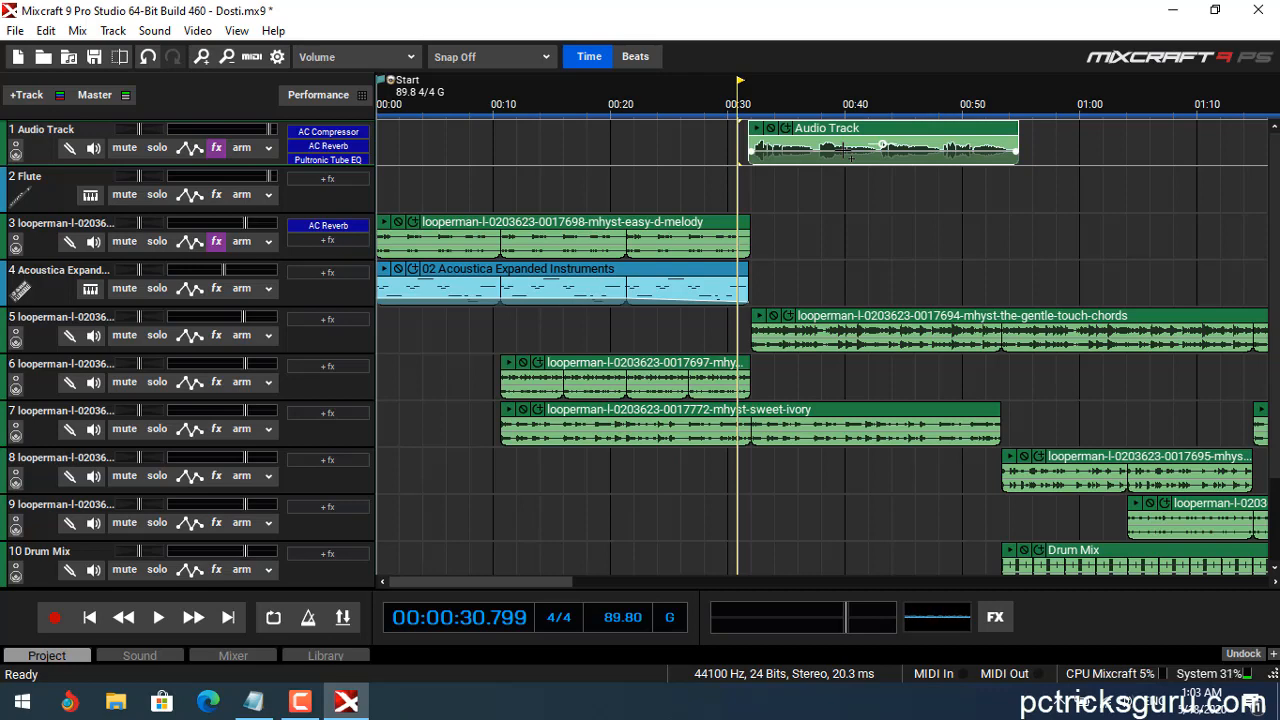
# Play the mix from about 00:30 to hear the processed vocal with the backing tracks, and stop playback.
pyautogui.click(730, 105)
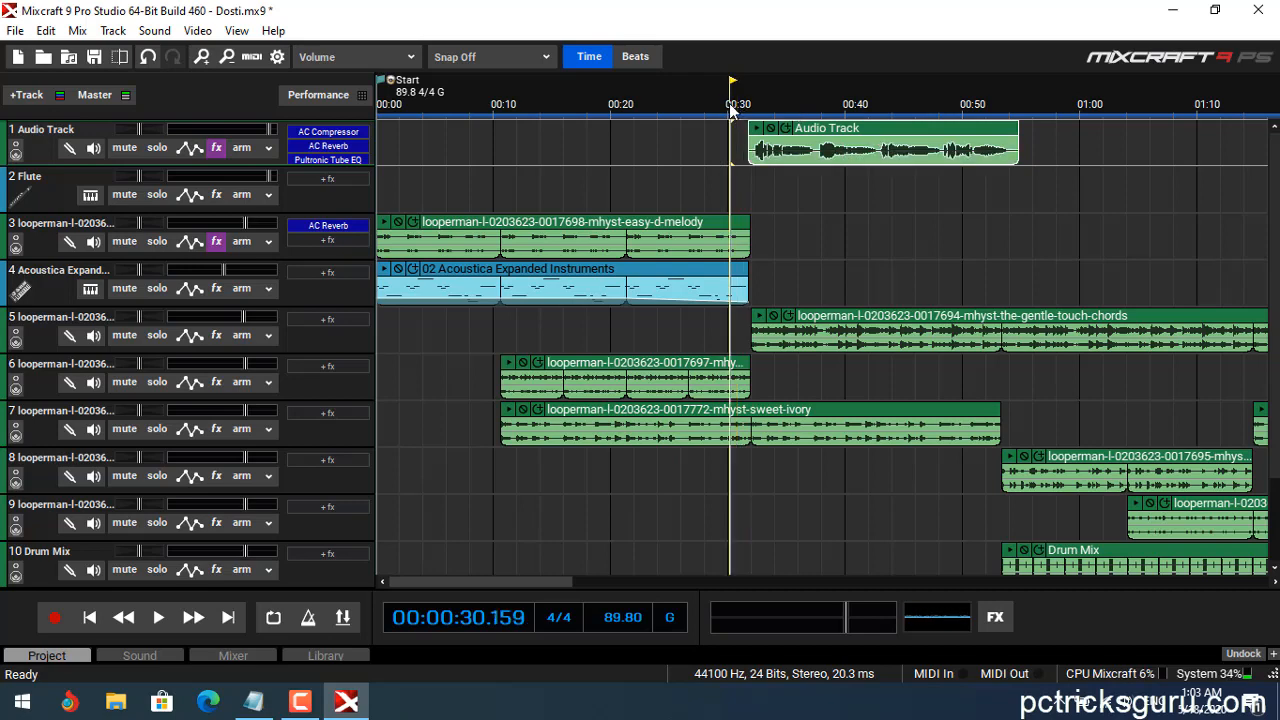
pyautogui.click(158, 620)
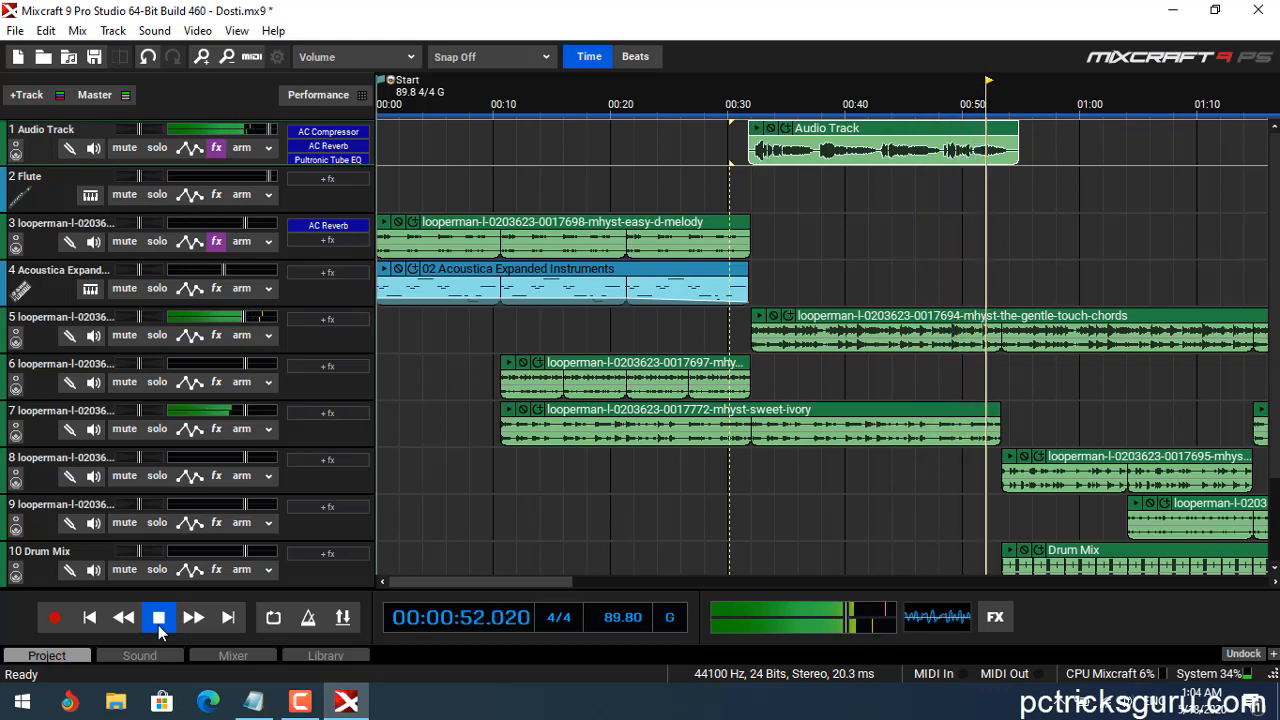
pyautogui.click(158, 618)
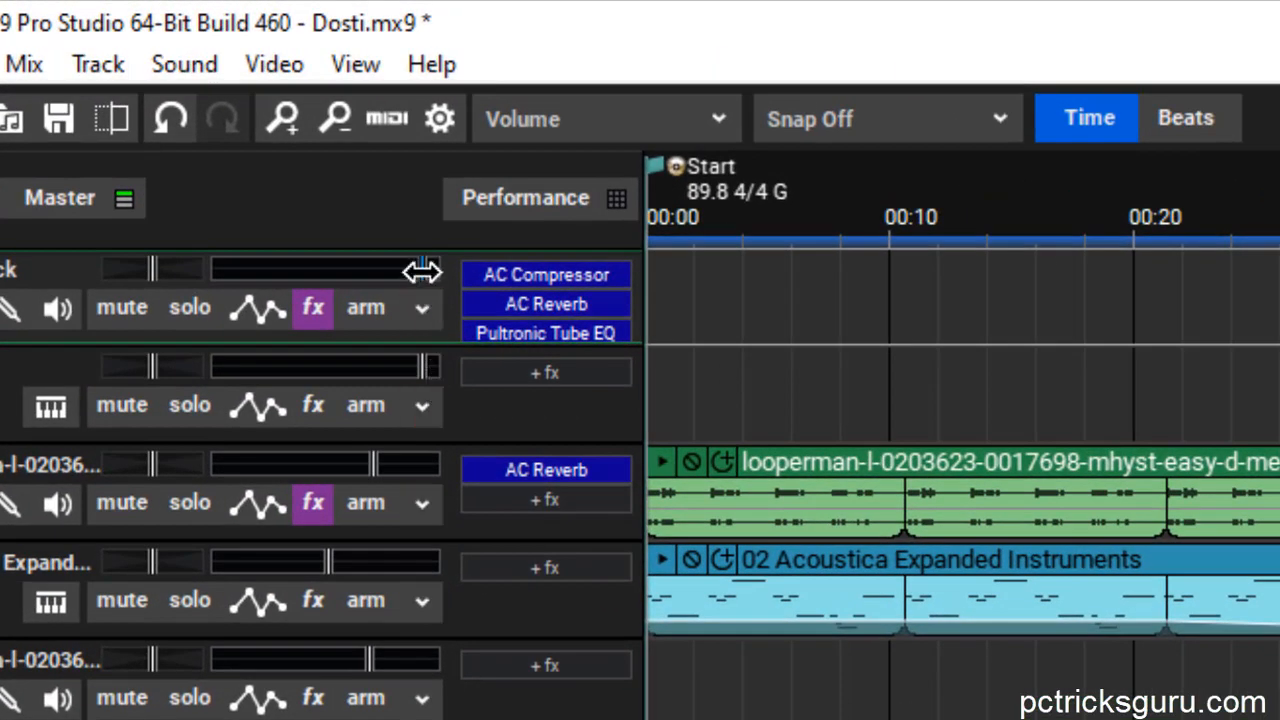
# With the clip envelope type set to Volume, raise both the start and end points of the vocal clip's envelope to about +2.4 dB.
pyautogui.moveTo(422, 270)
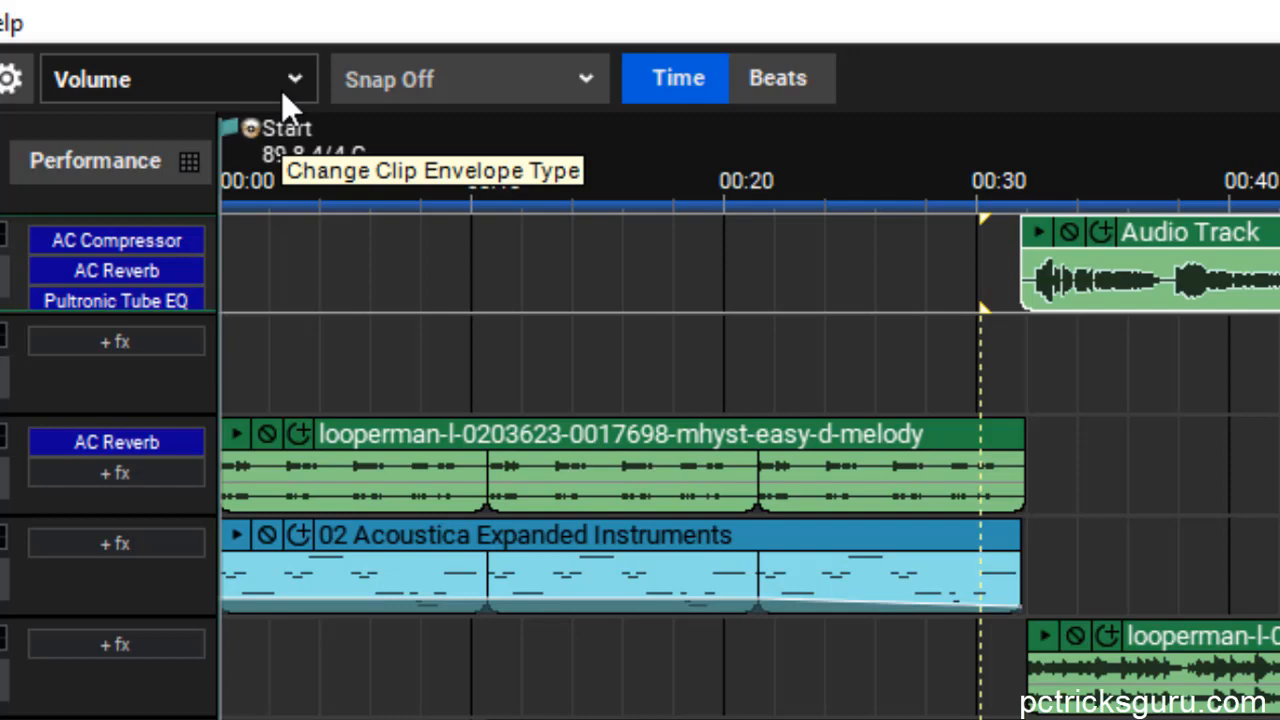
pyautogui.click(293, 80)
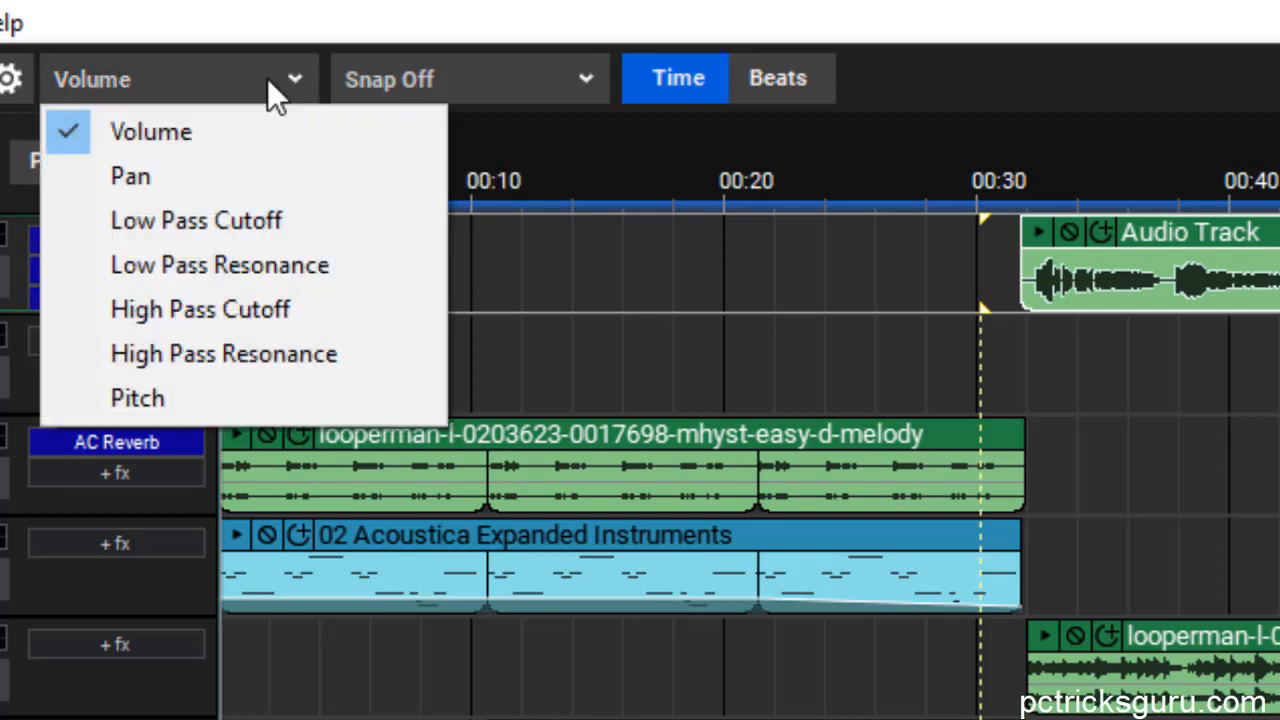
pyautogui.click(138, 141)
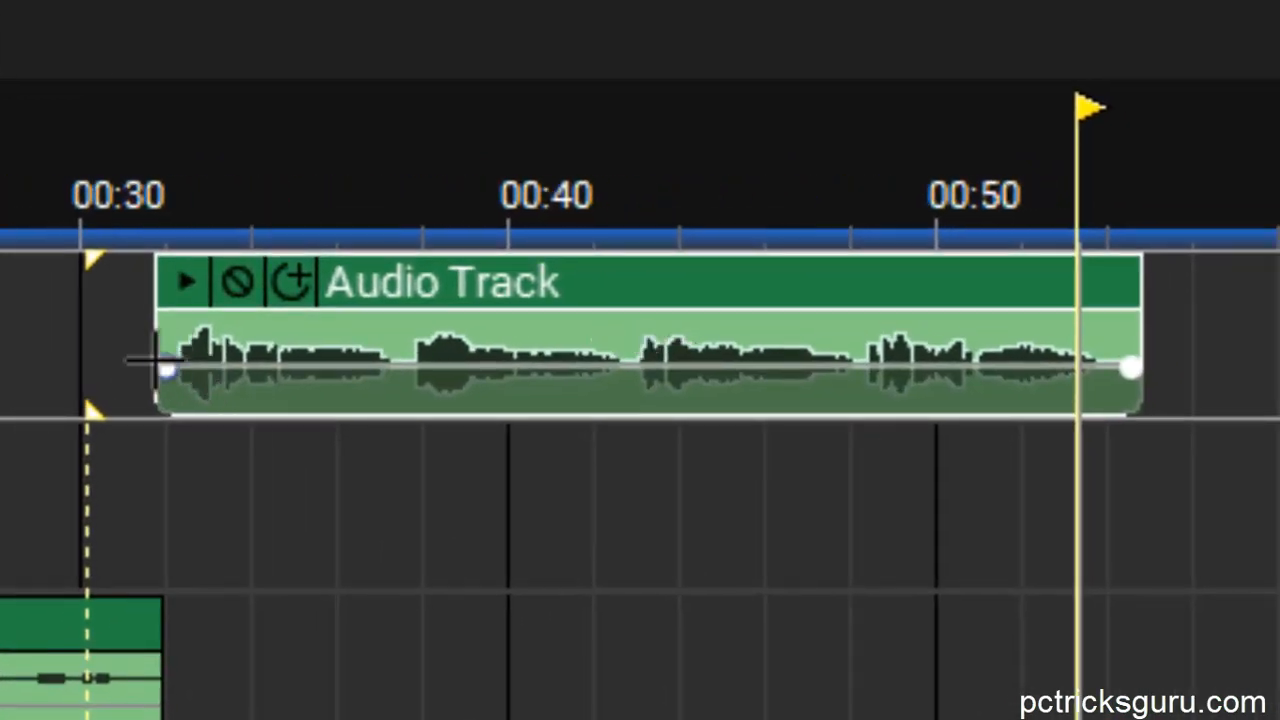
pyautogui.moveTo(441, 341)
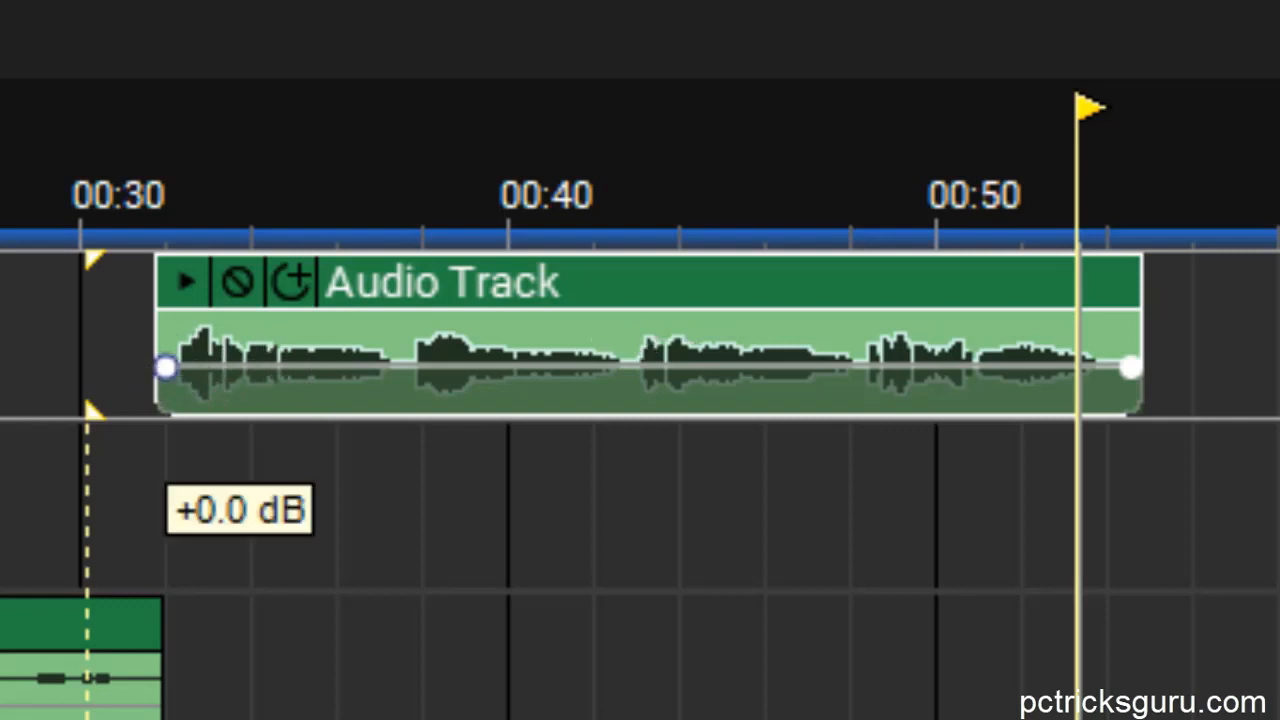
pyautogui.moveTo(165, 366); pyautogui.dragTo(166, 352)
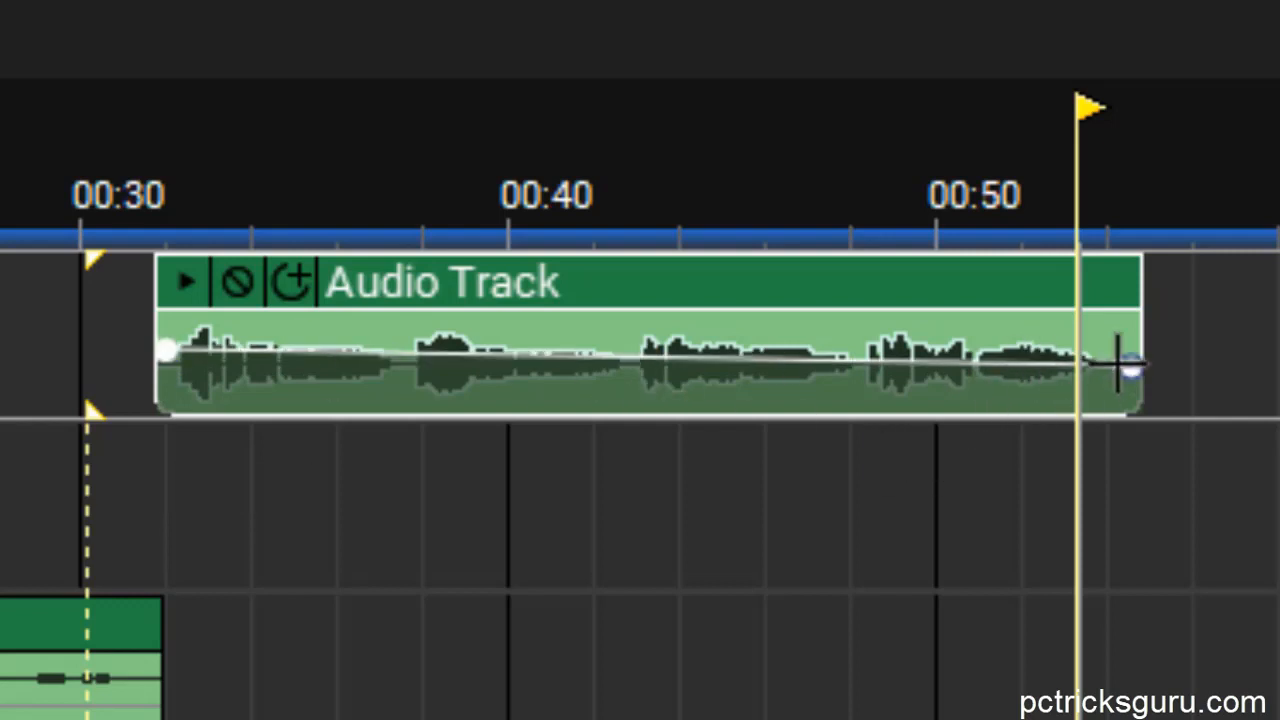
pyautogui.moveTo(1128, 368); pyautogui.dragTo(1130, 350)
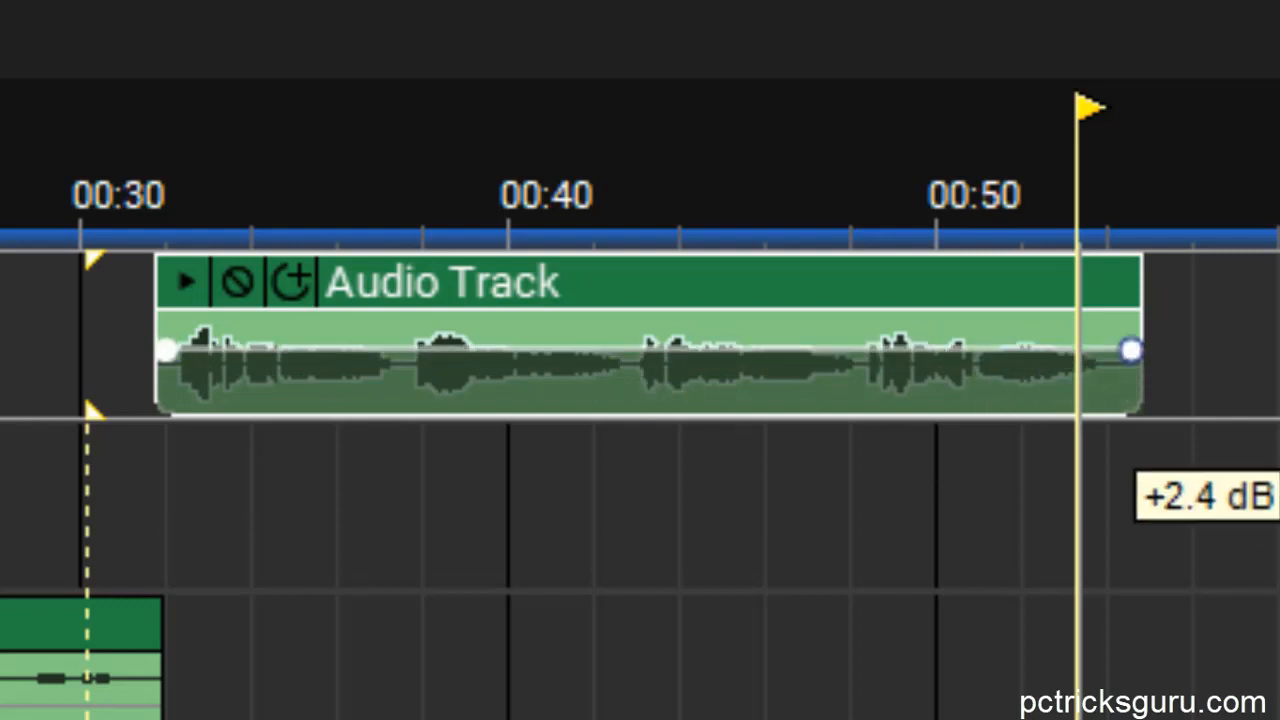
# Play the mix again from about 00:30 to hear the louder vocal, stop playback, and look over the track list.
pyautogui.click(88, 162)
pyautogui.press('space')
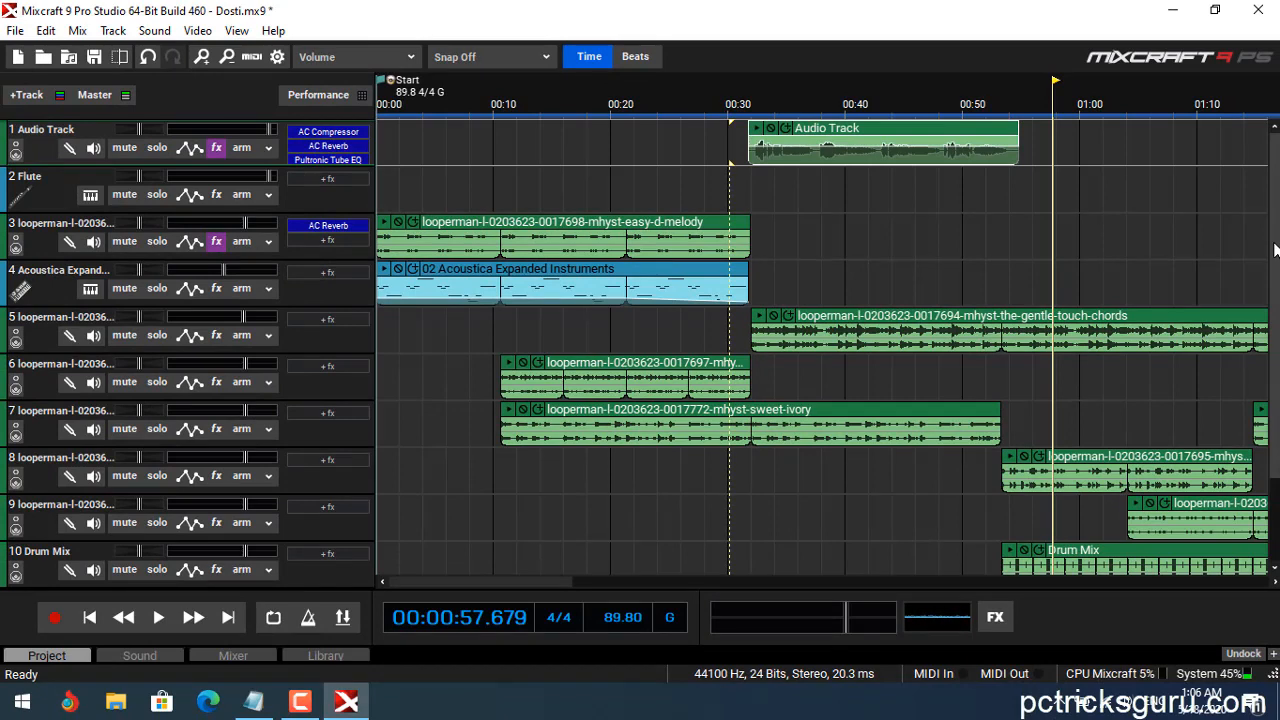
pyautogui.scroll(-3, 1275, 250)
pyautogui.scroll(3, 693, 187)
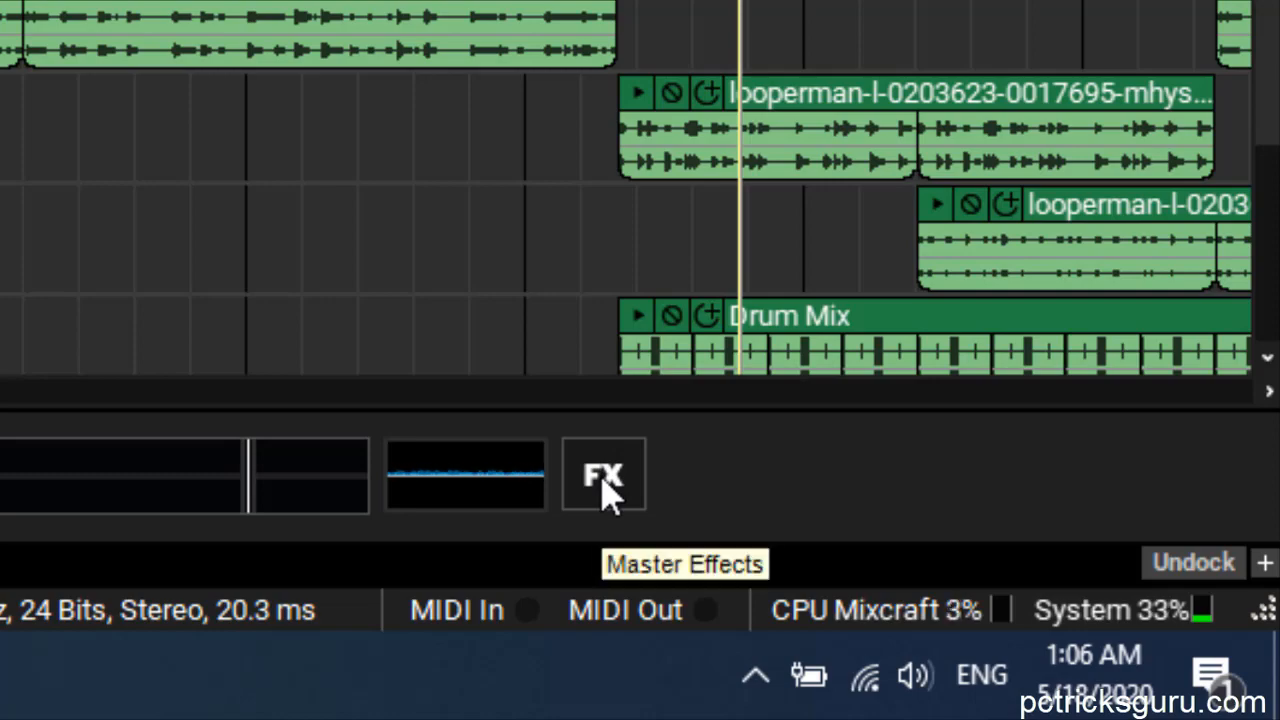
# Add the Classic Master Limiter with the Master CD preset to the master effects, and move the effects window clear of the vocal clip.
pyautogui.click(609, 493)
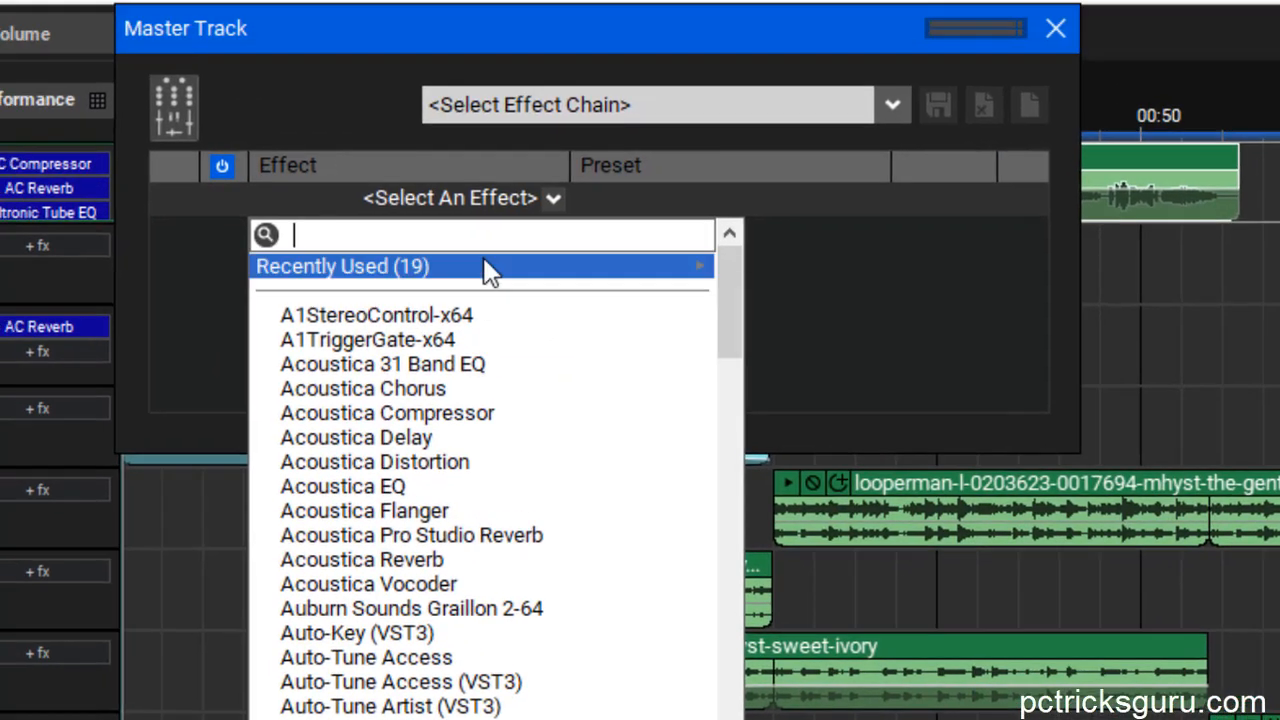
pyautogui.write('mast')
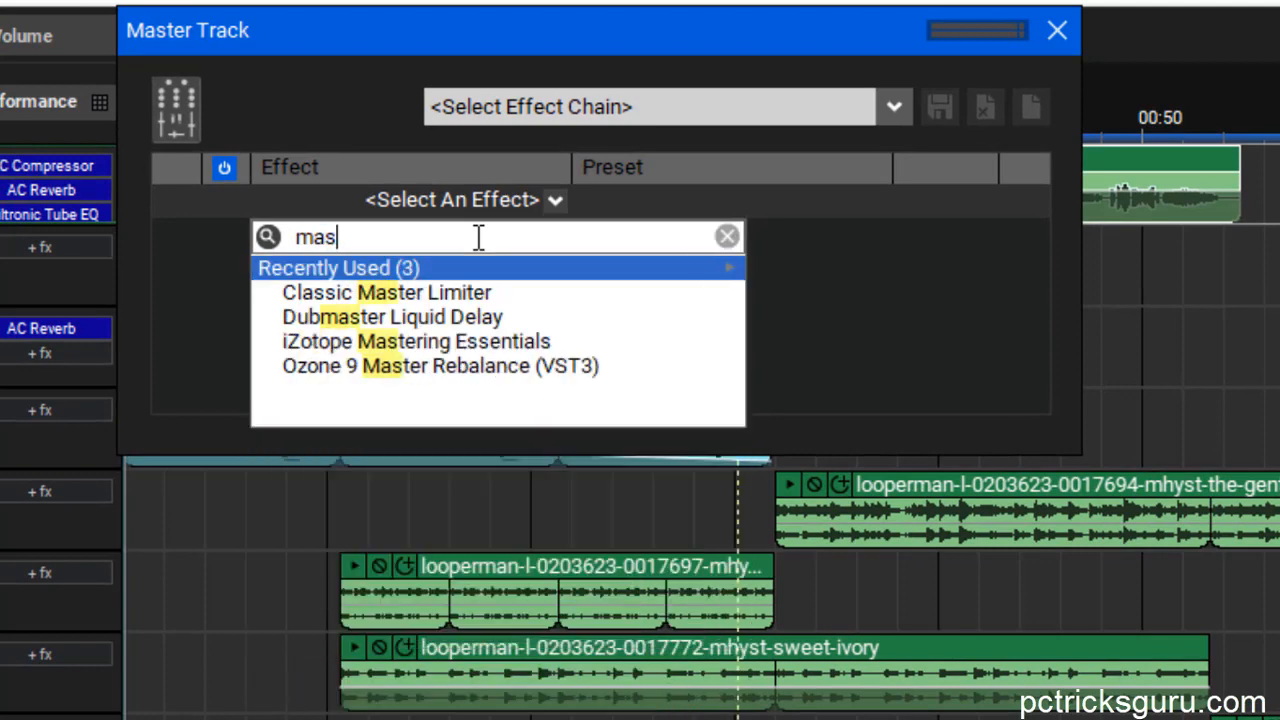
pyautogui.click(372, 298)
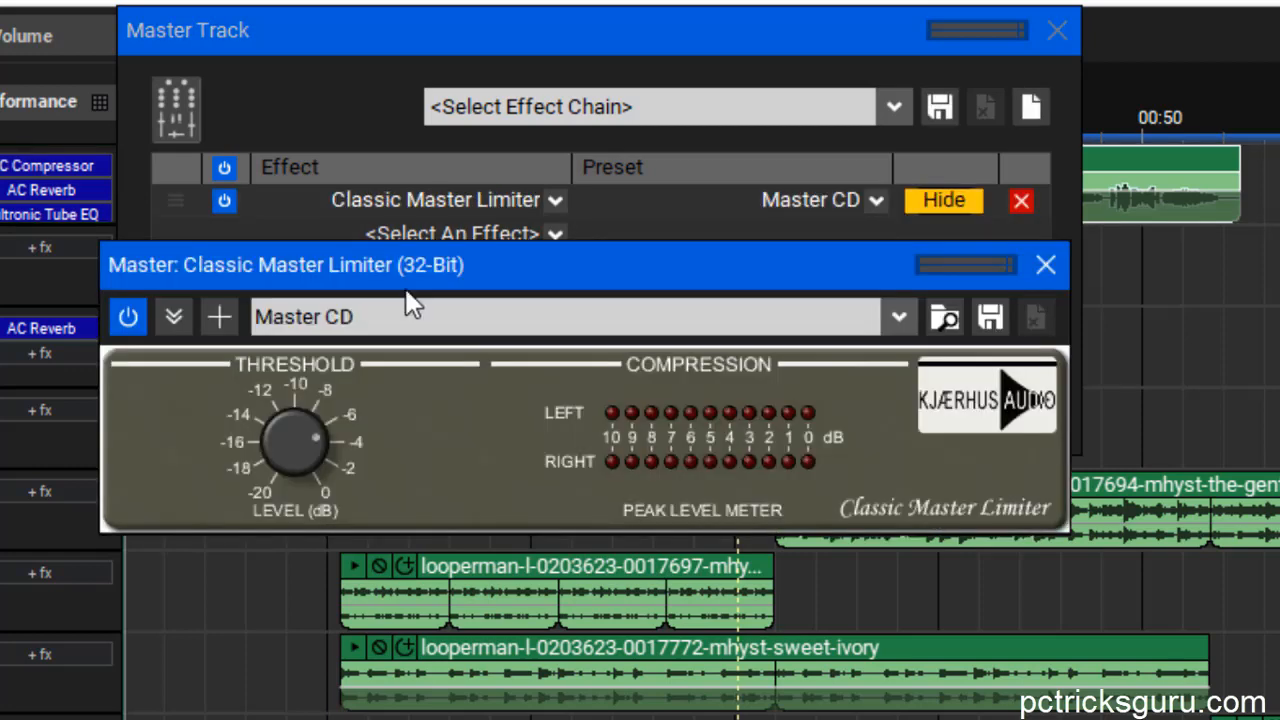
pyautogui.click(1045, 264)
pyautogui.click(876, 201)
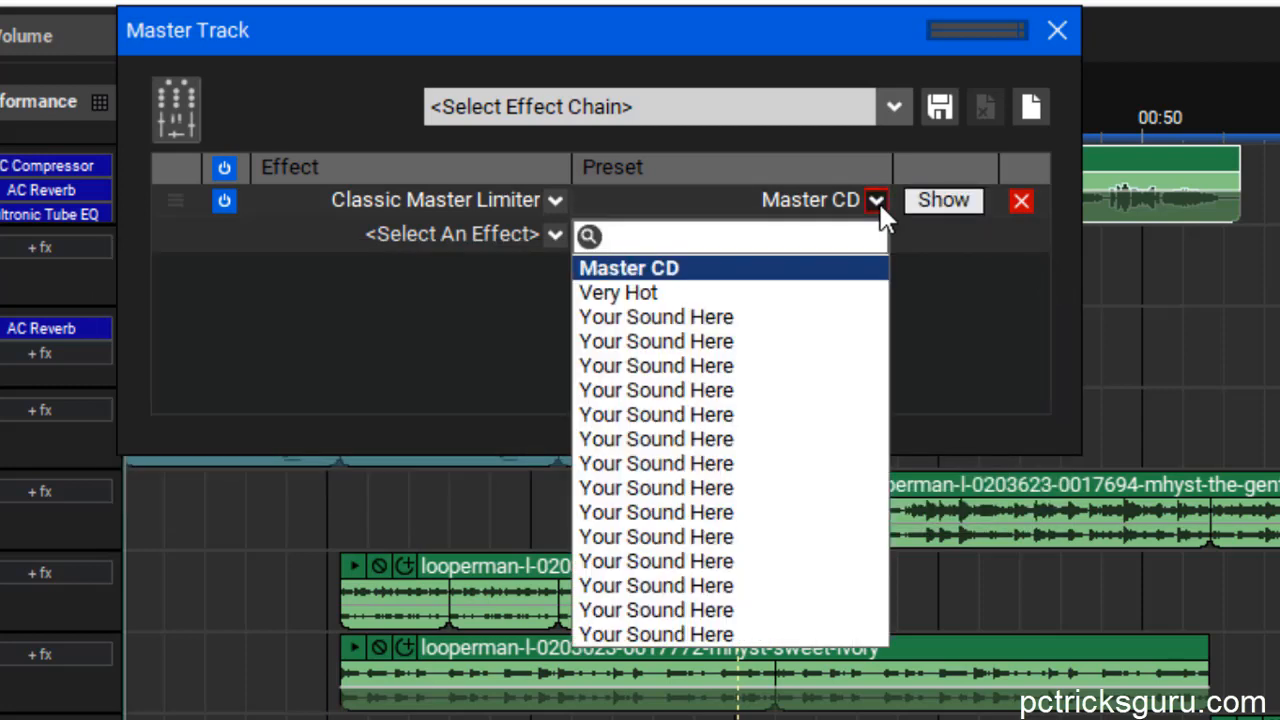
pyautogui.click(878, 201)
pyautogui.moveTo(886, 40); pyautogui.dragTo(566, 353)
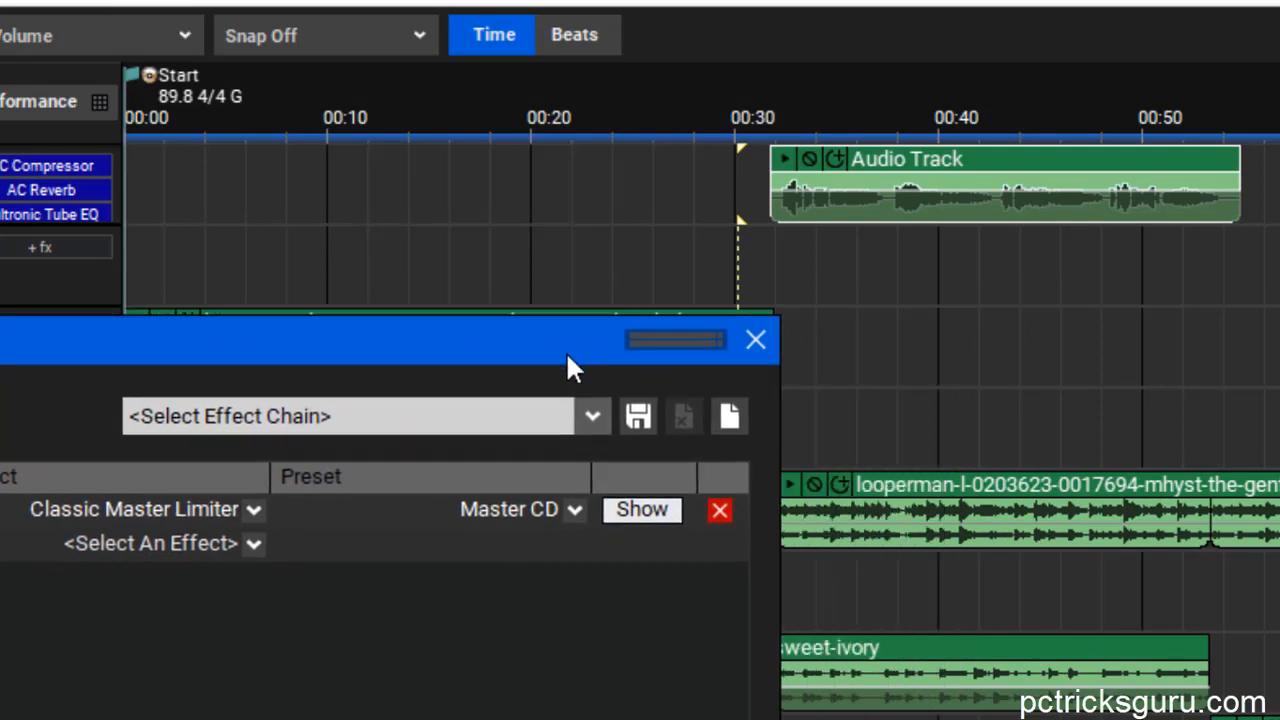
# Play the mix from about 00:31, repeatedly bypassing and re-enabling the Classic Master Limiter to compare the sound, and finish with the master effects disabled.
pyautogui.click(760, 117)
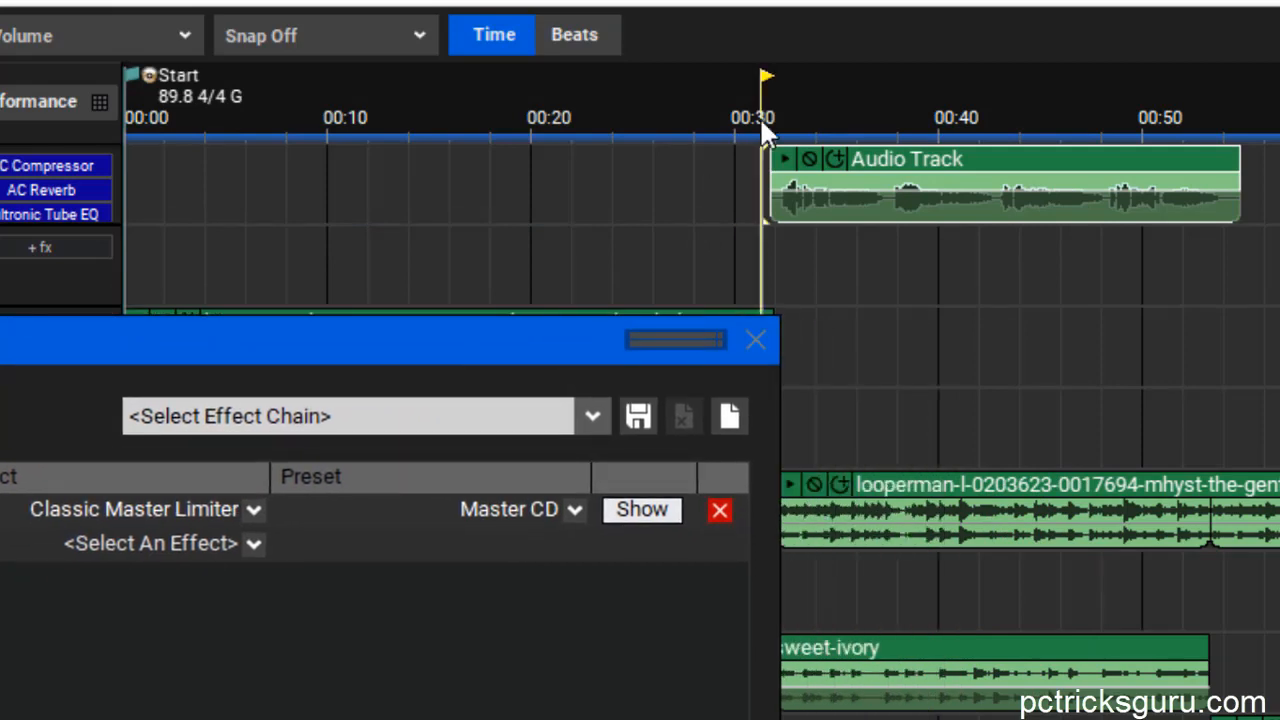
pyautogui.press('space')
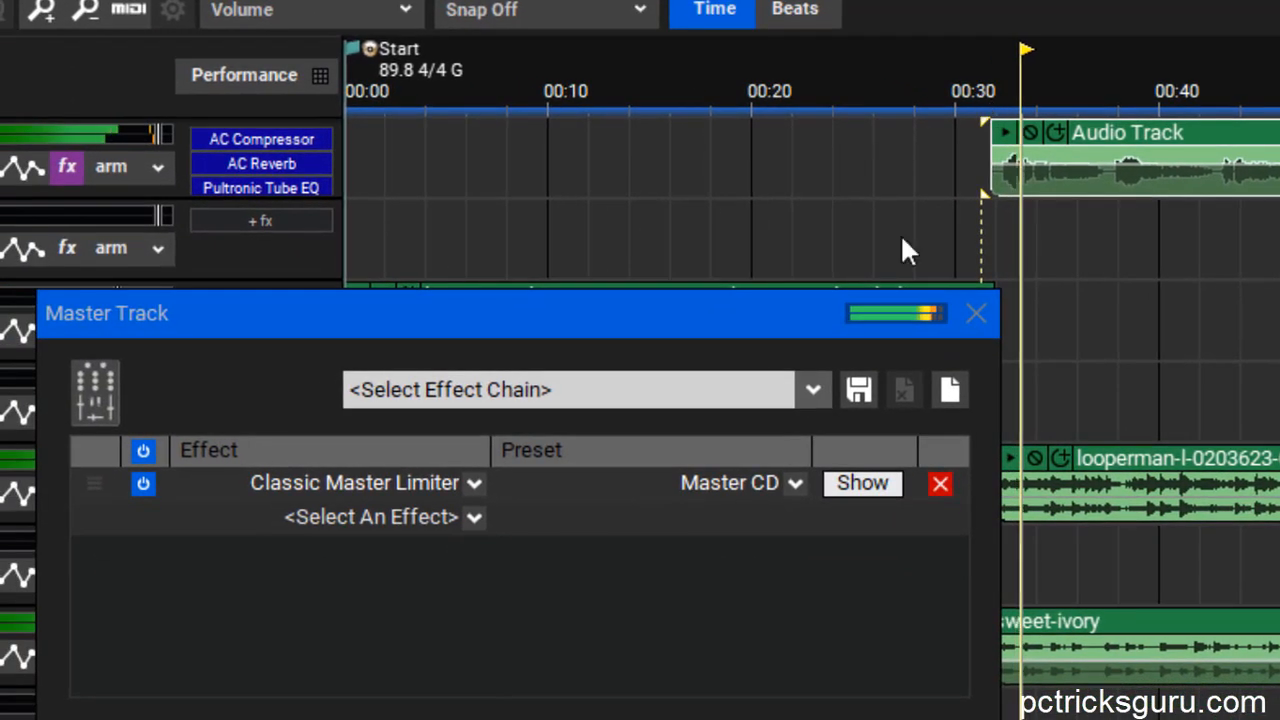
pyautogui.click(143, 484)
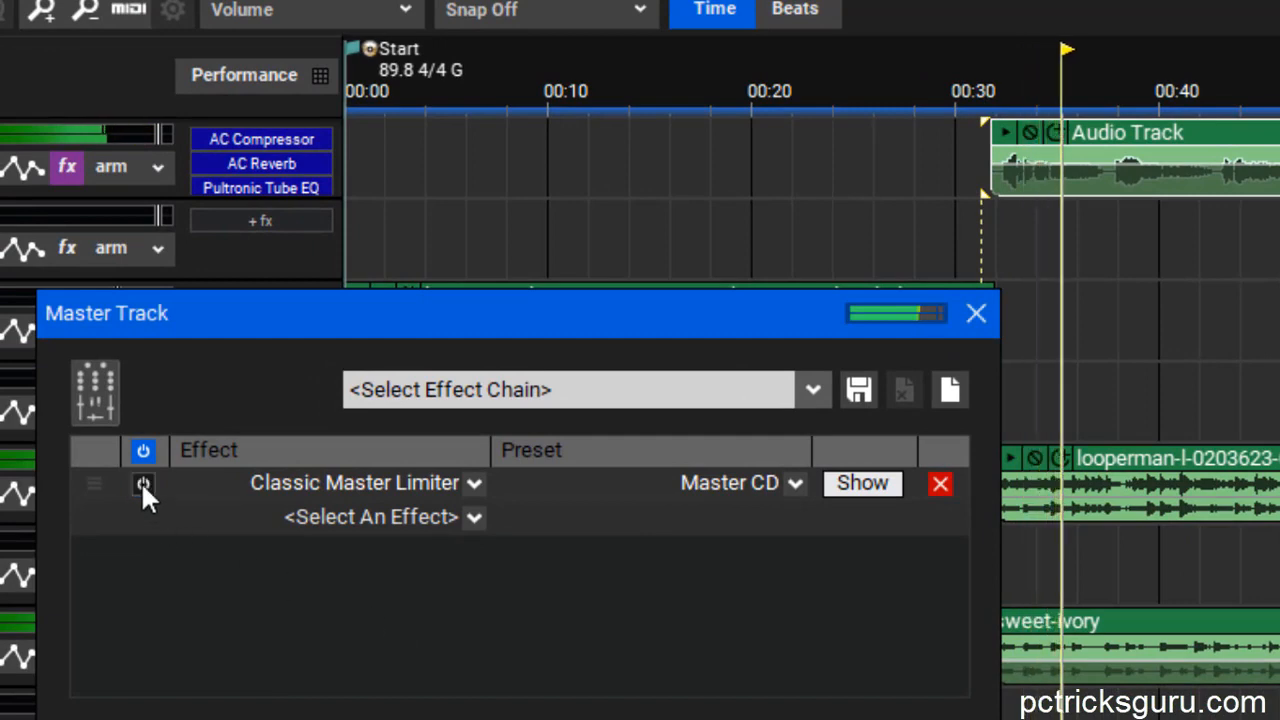
pyautogui.click(143, 485)
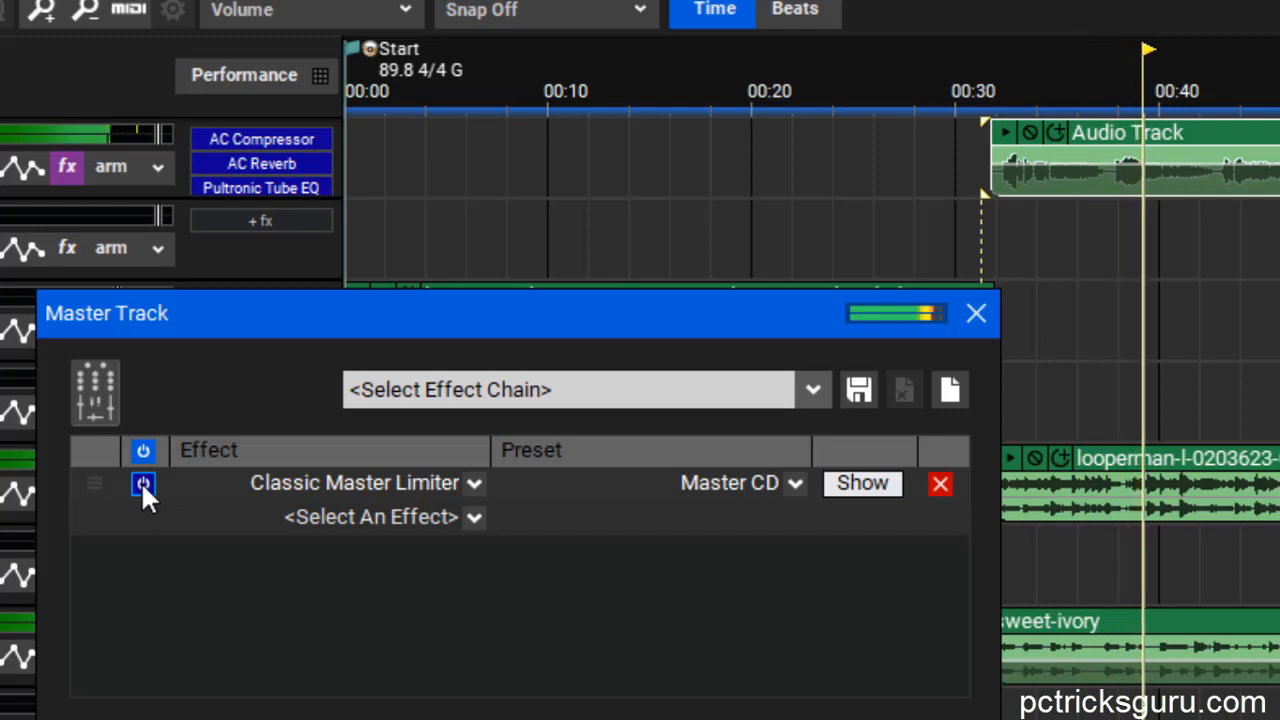
pyautogui.click(143, 485)
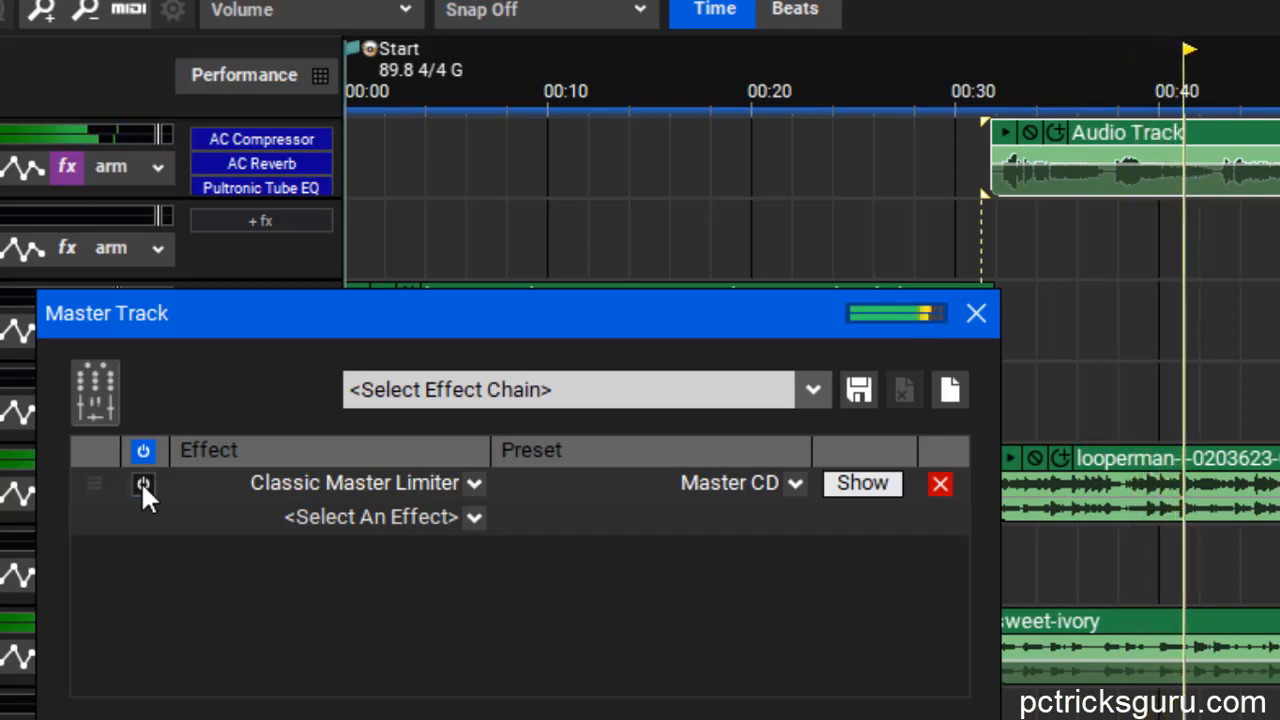
pyautogui.click(143, 484)
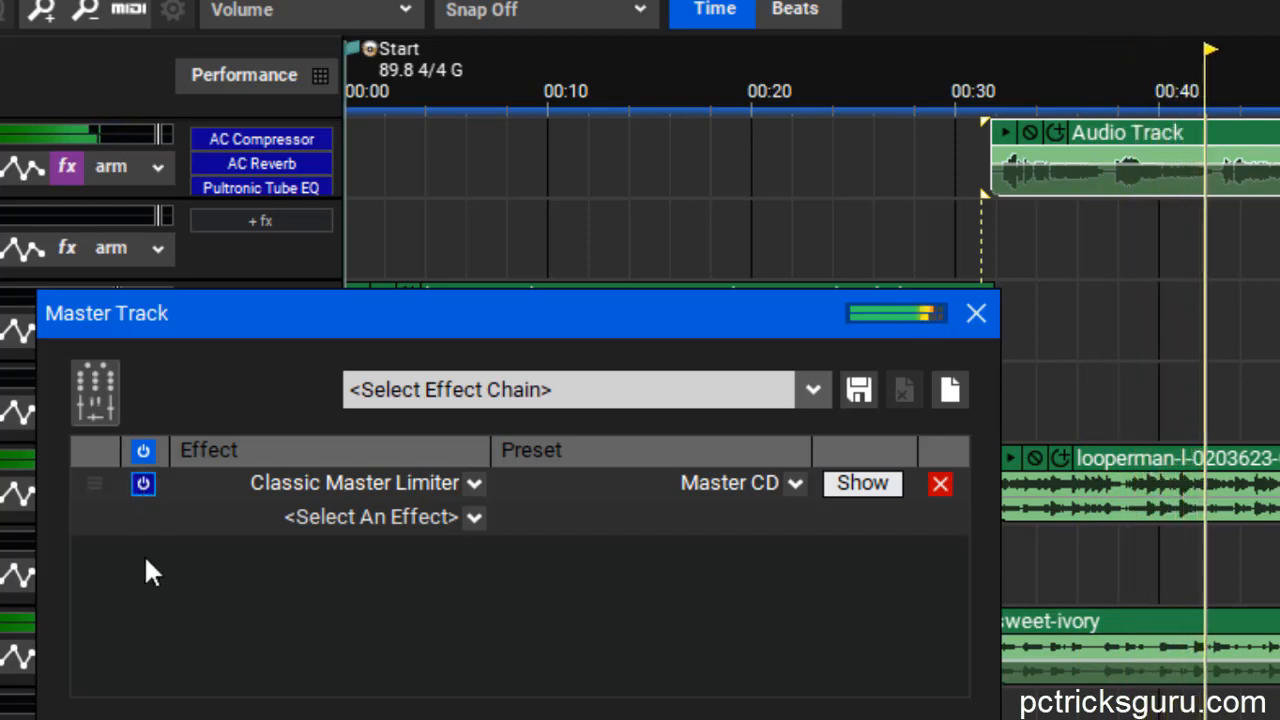
pyautogui.click(142, 484)
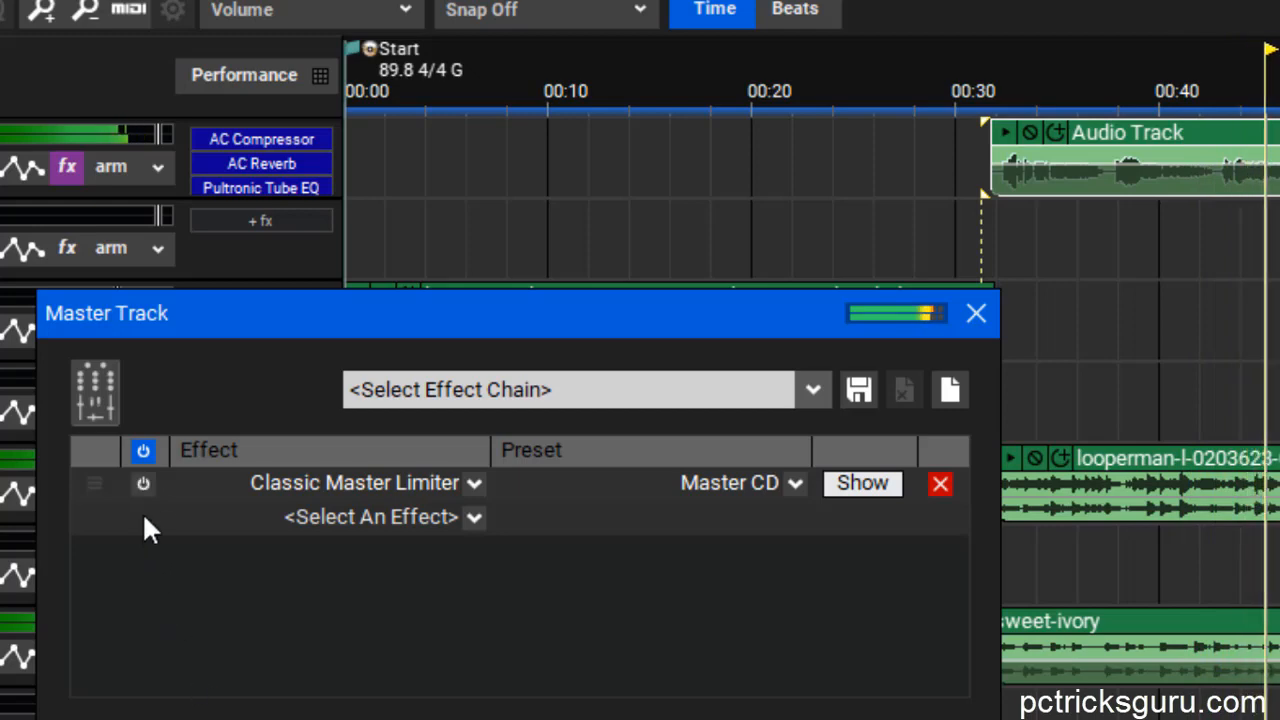
pyautogui.click(143, 485)
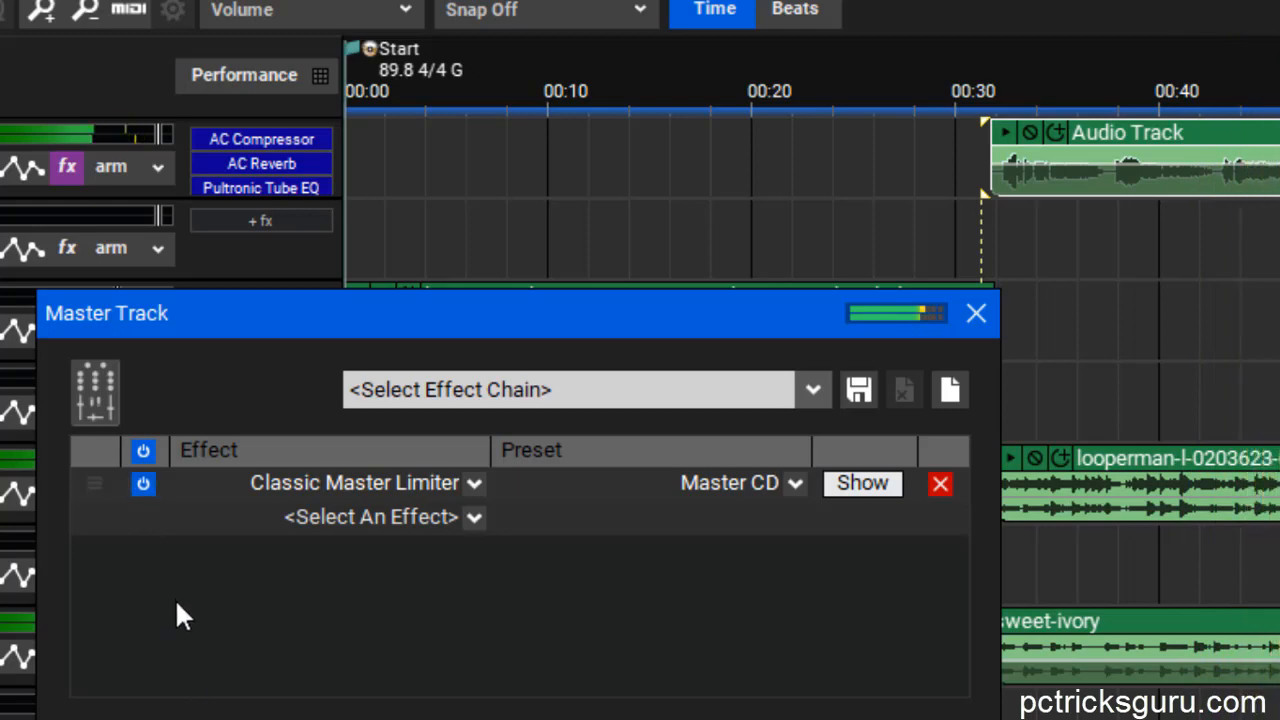
pyautogui.click(144, 485)
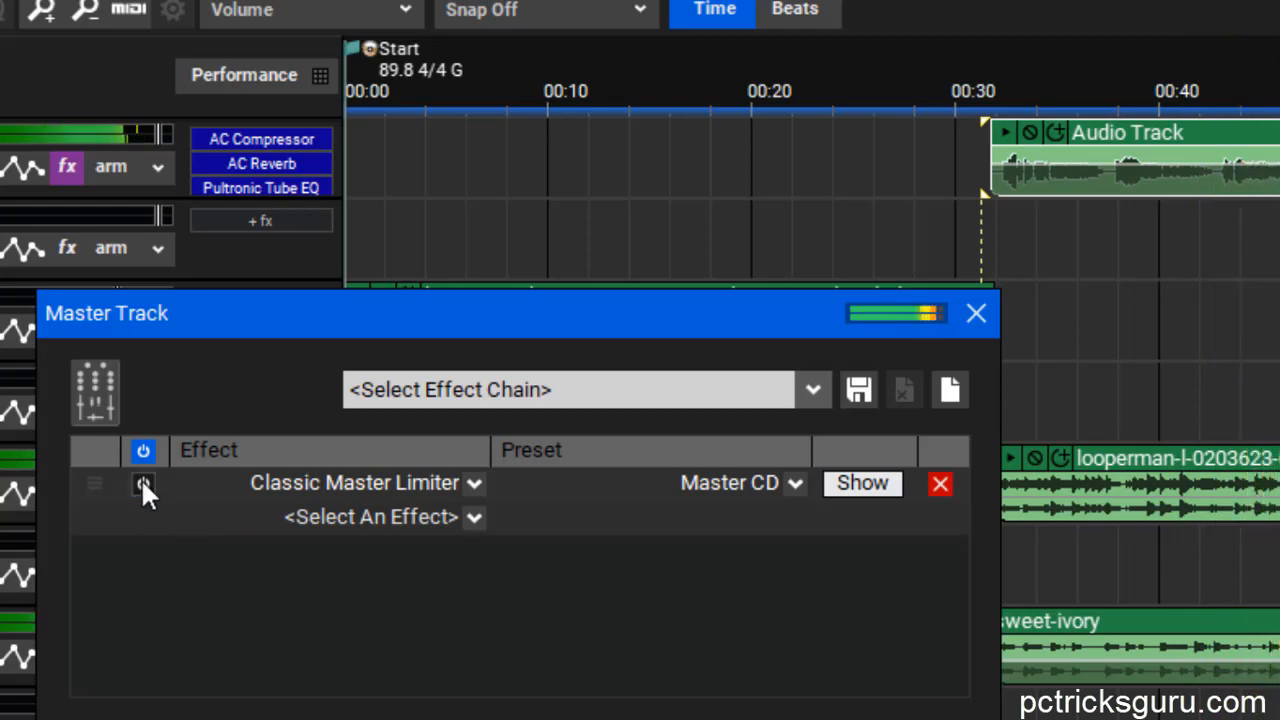
pyautogui.click(144, 485)
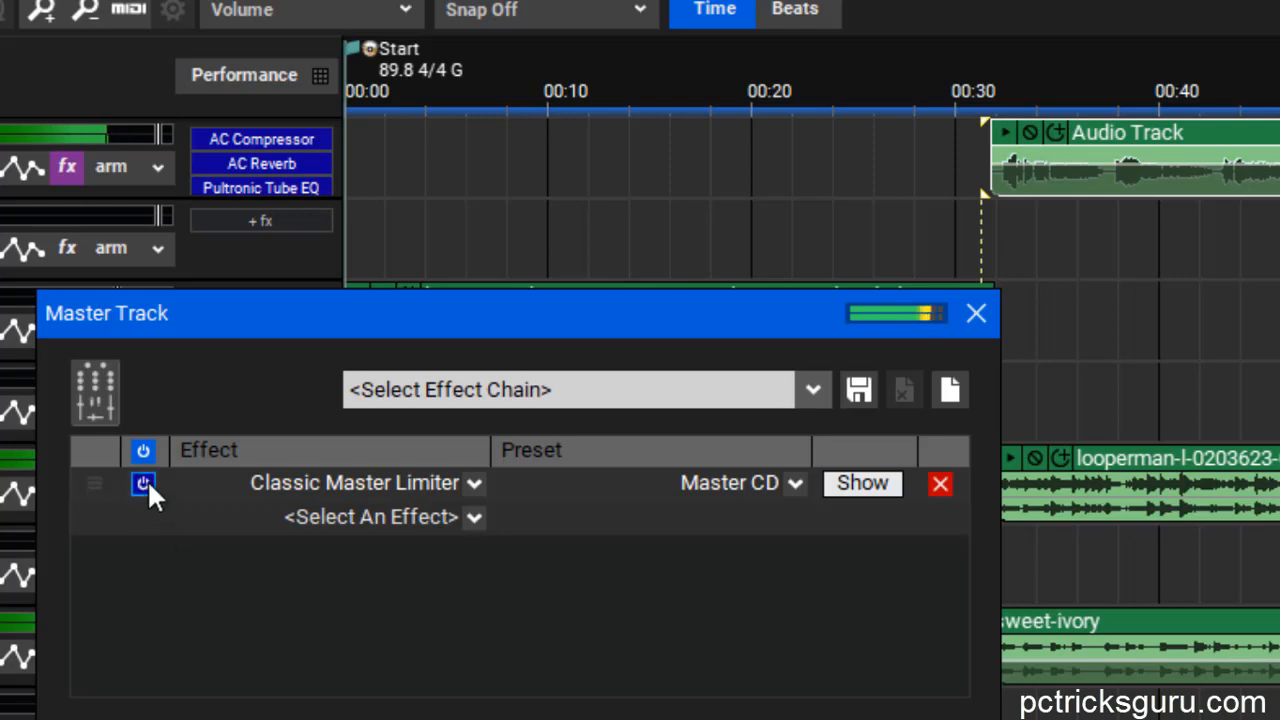
pyautogui.click(144, 484)
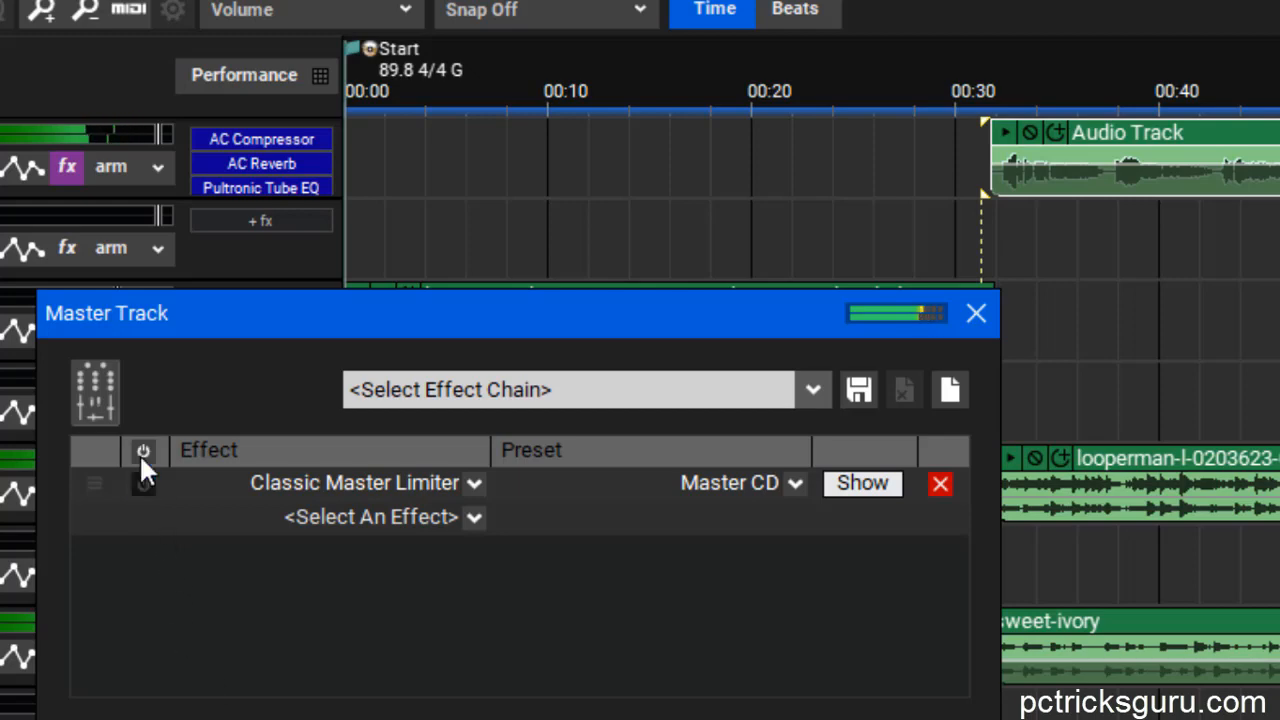
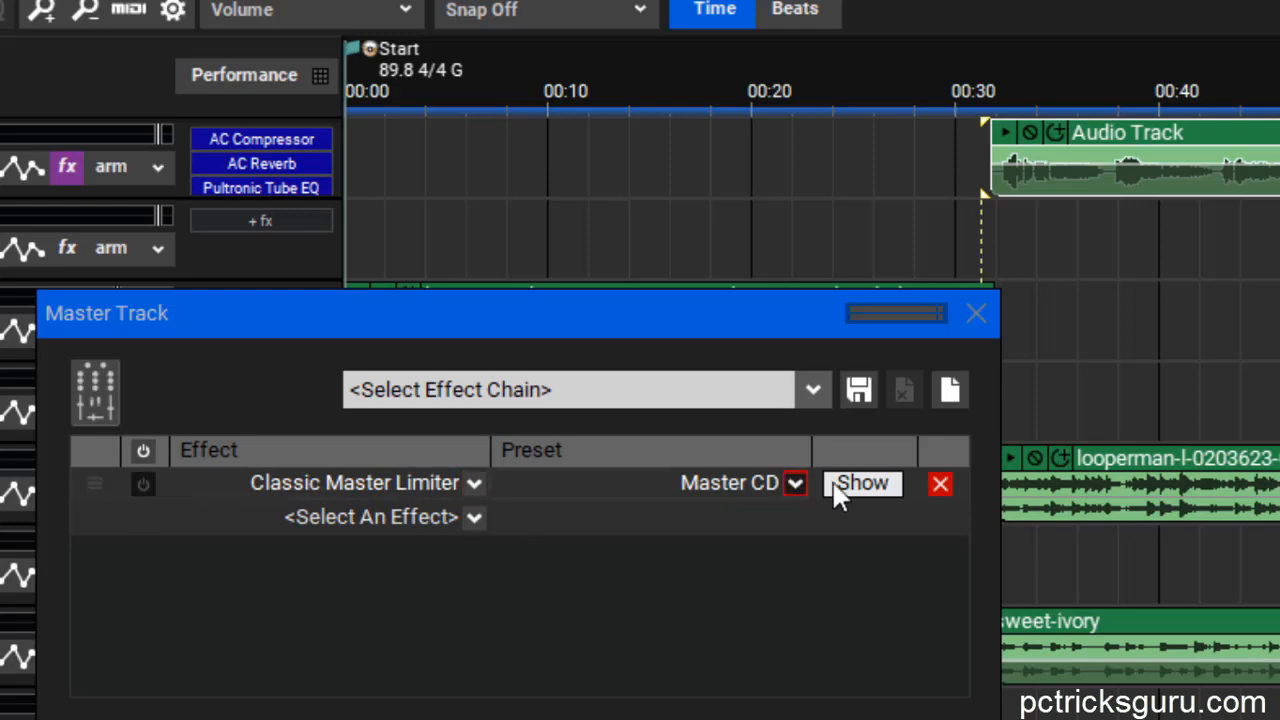
# Remove the Classic Master Limiter from the master track and close its effects window.
pyautogui.click(942, 485)
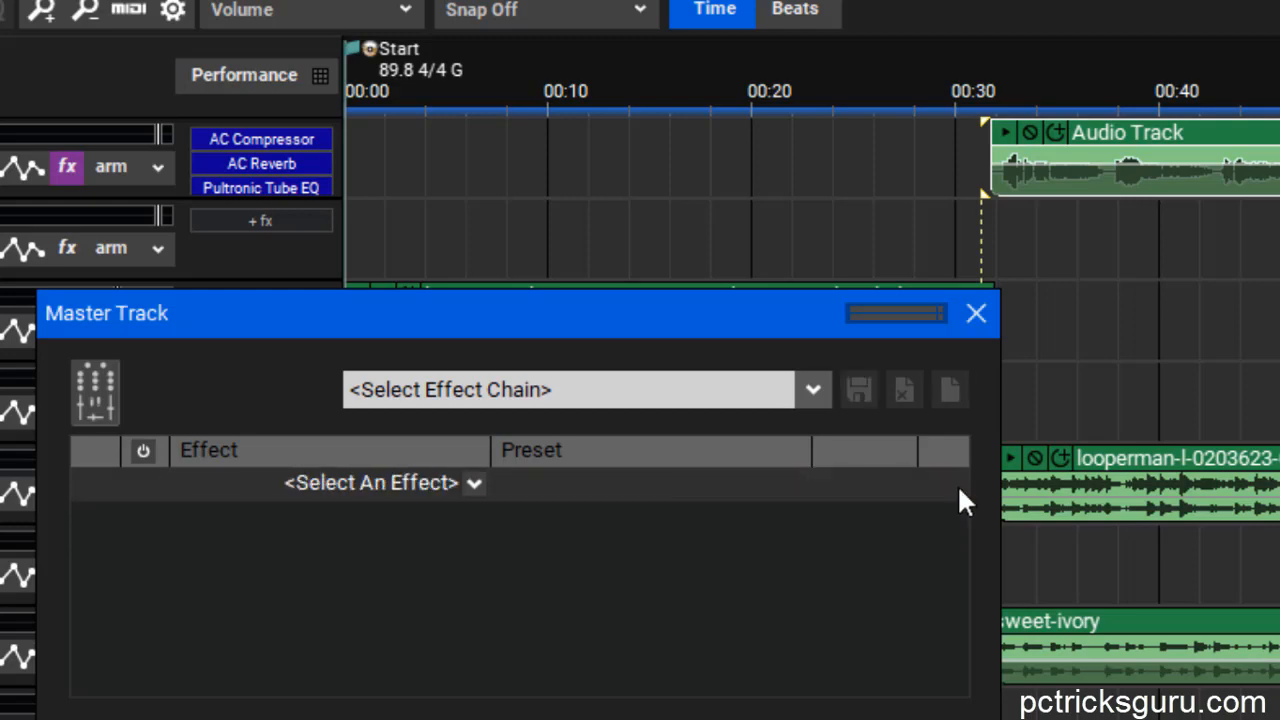
pyautogui.click(974, 316)
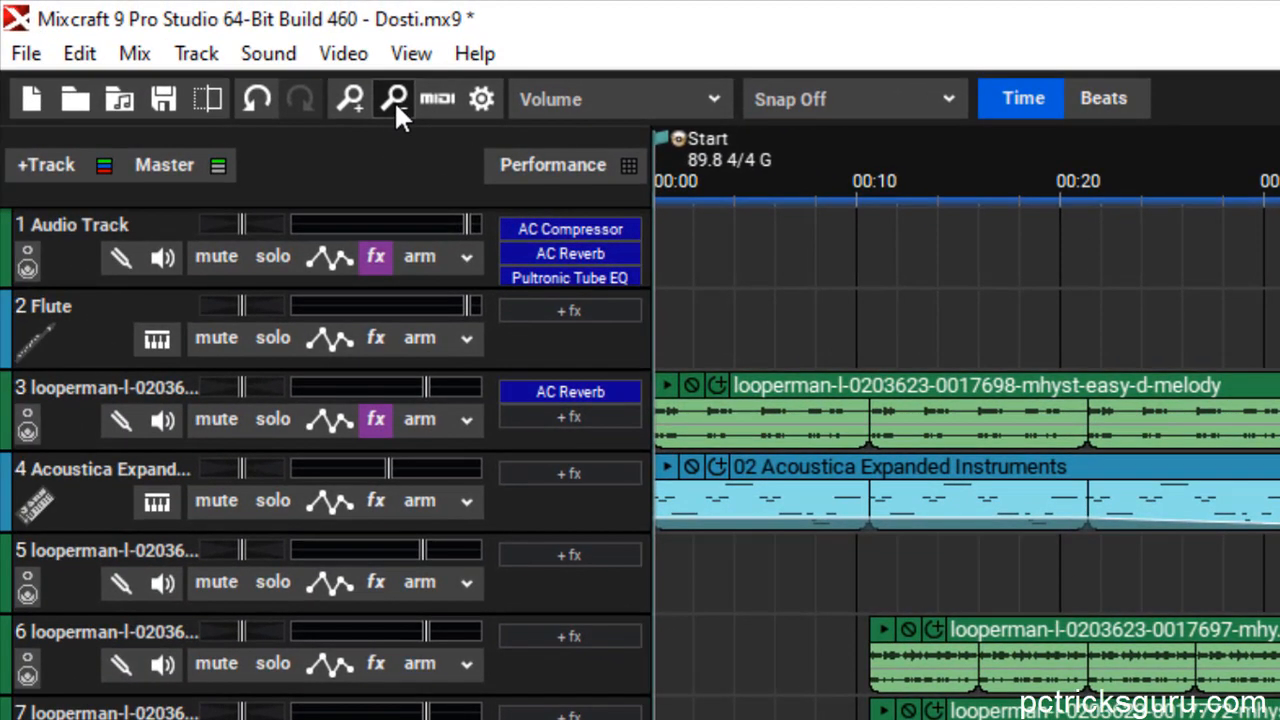
# Select everything after about 01:04 on all tracks and delete it, leaving only the opening part of the song.
pyautogui.click(86, 9)
pyautogui.click(394, 100)
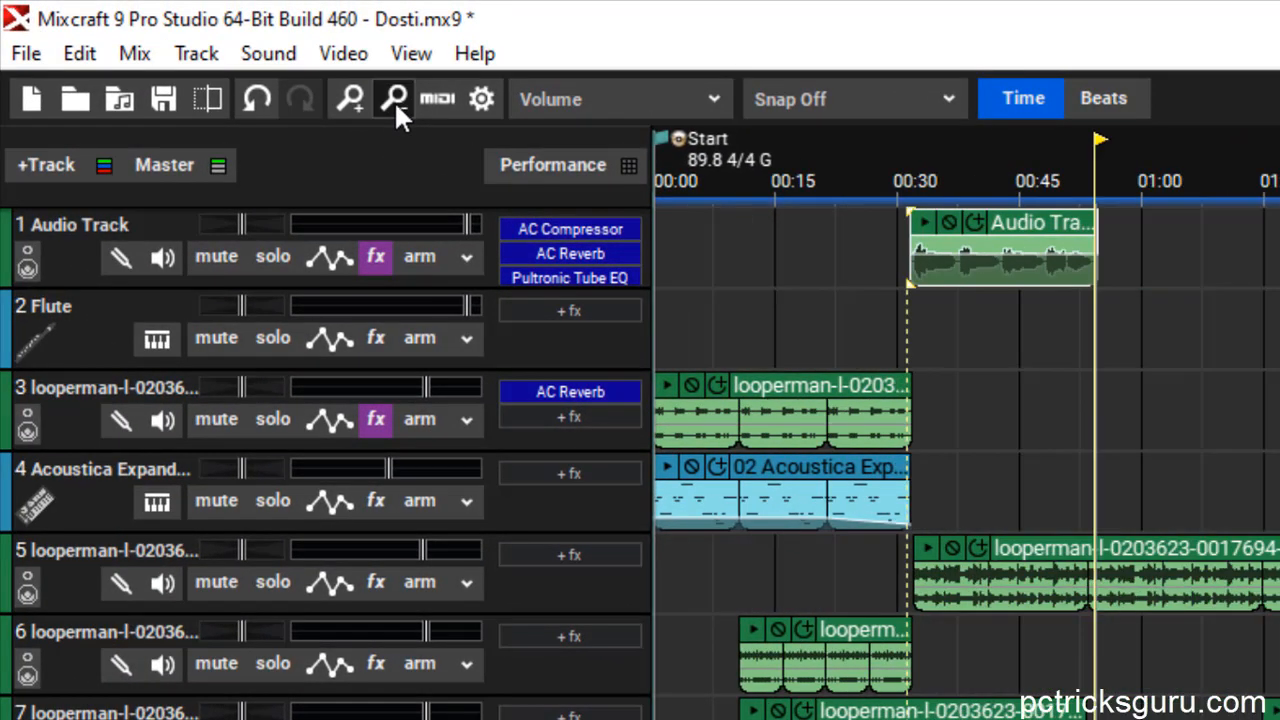
pyautogui.click(394, 100)
pyautogui.click(394, 100)
pyautogui.click(394, 100)
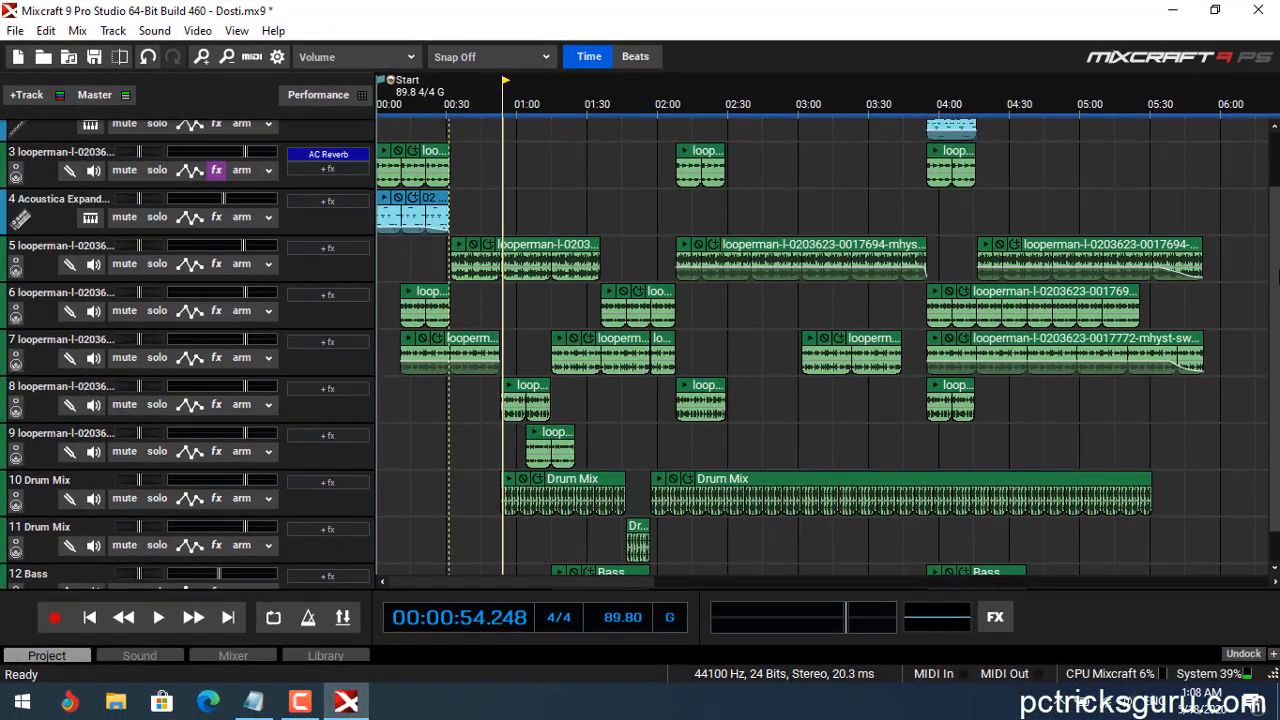
pyautogui.scroll(-1, 1232, 437)
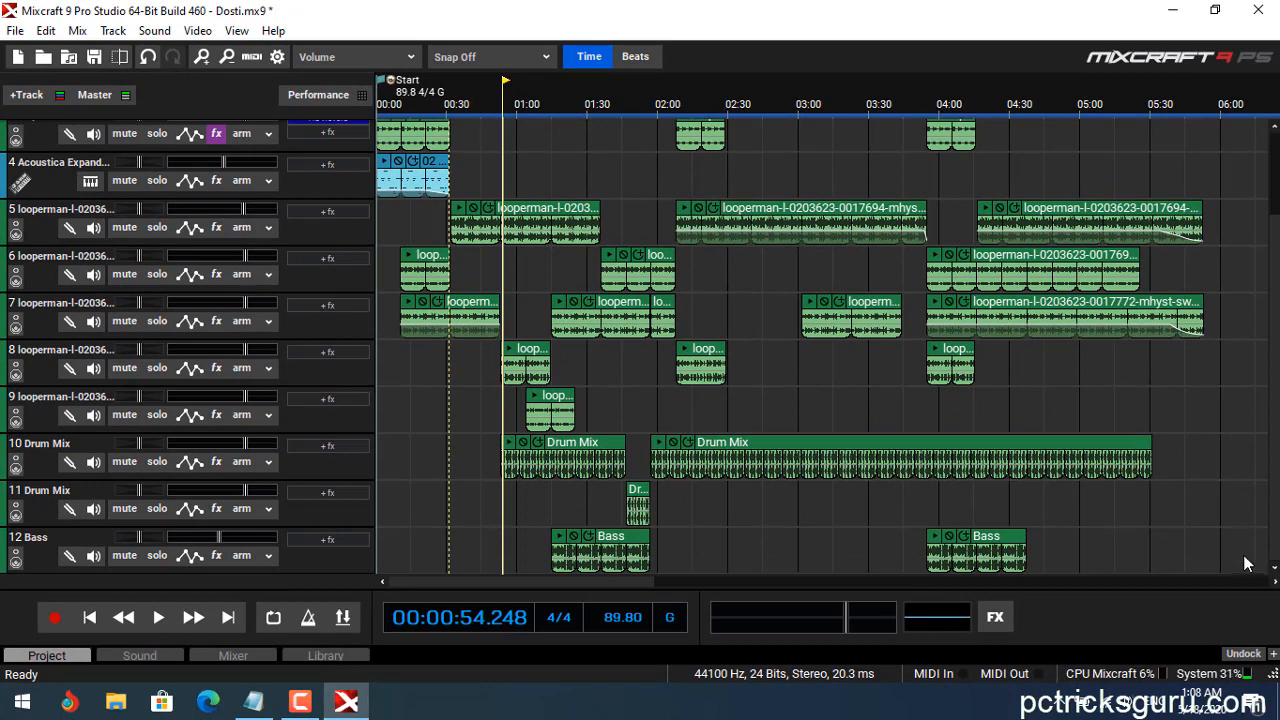
pyautogui.moveTo(1245, 565); pyautogui.dragTo(522, 82)
pyautogui.moveTo(527, 77); pyautogui.dragTo(527, 77)
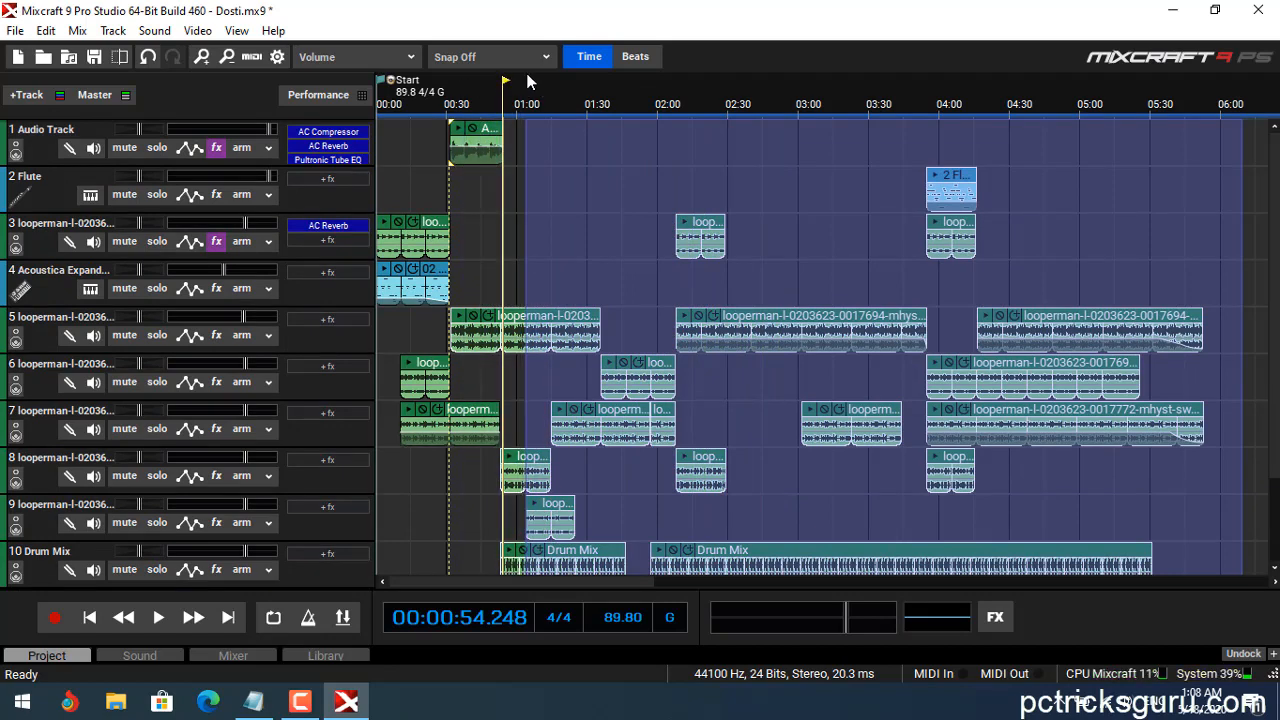
pyautogui.press('Delete')
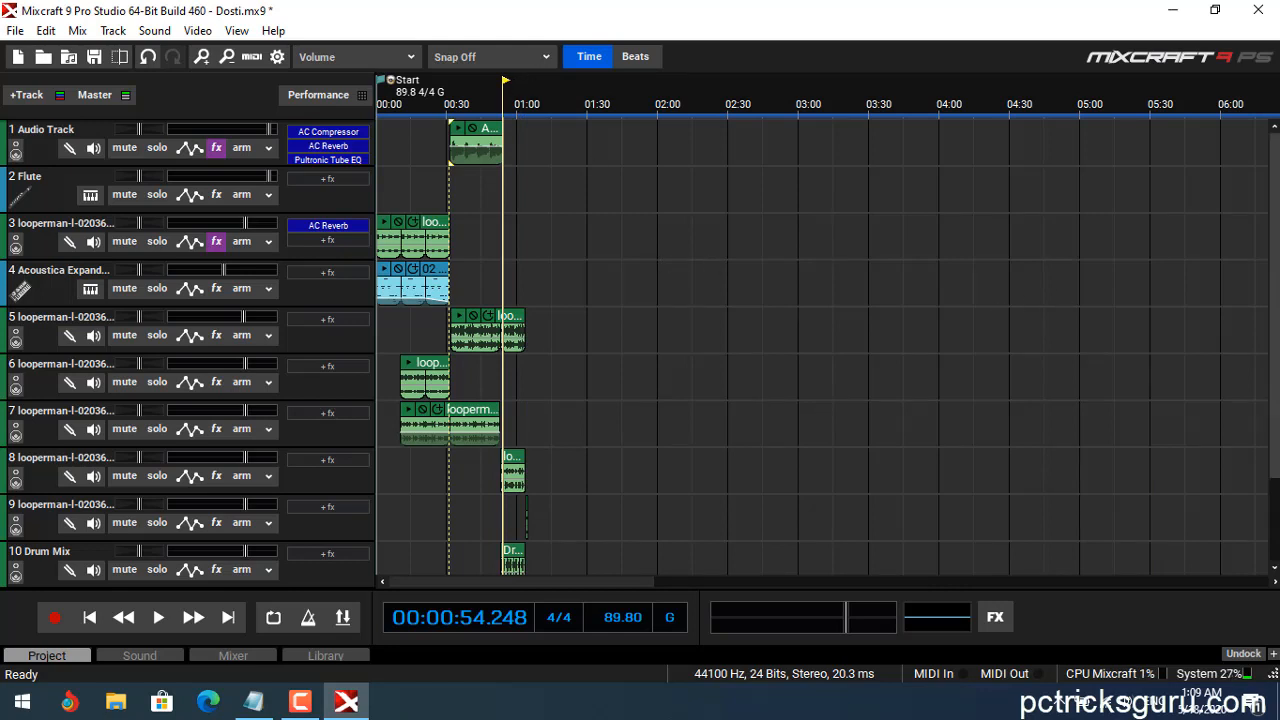
# Check the shortened arrangement, play it from the start, skip to about 00:46 and 00:54, and stop playback.
pyautogui.scroll(-3, 1001, 304)
pyautogui.scroll(3, 640, 354)
pyautogui.click(202, 56)
pyautogui.click(202, 56)
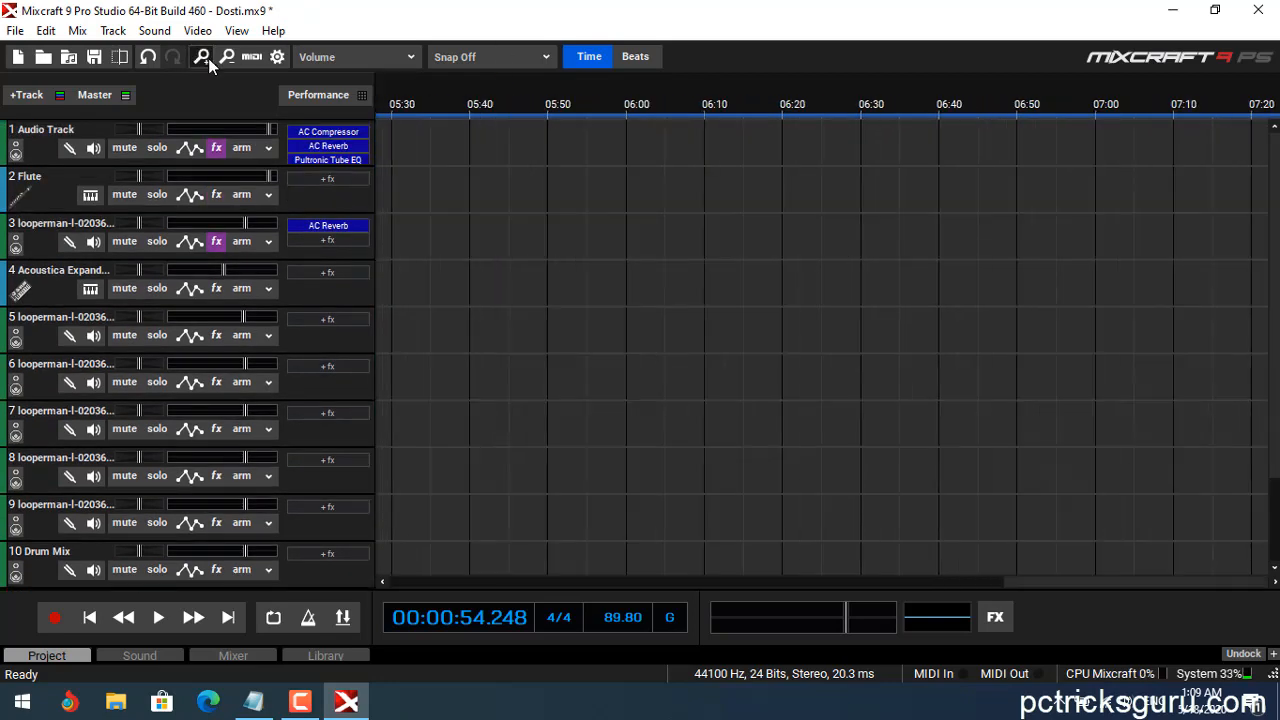
pyautogui.click(89, 617)
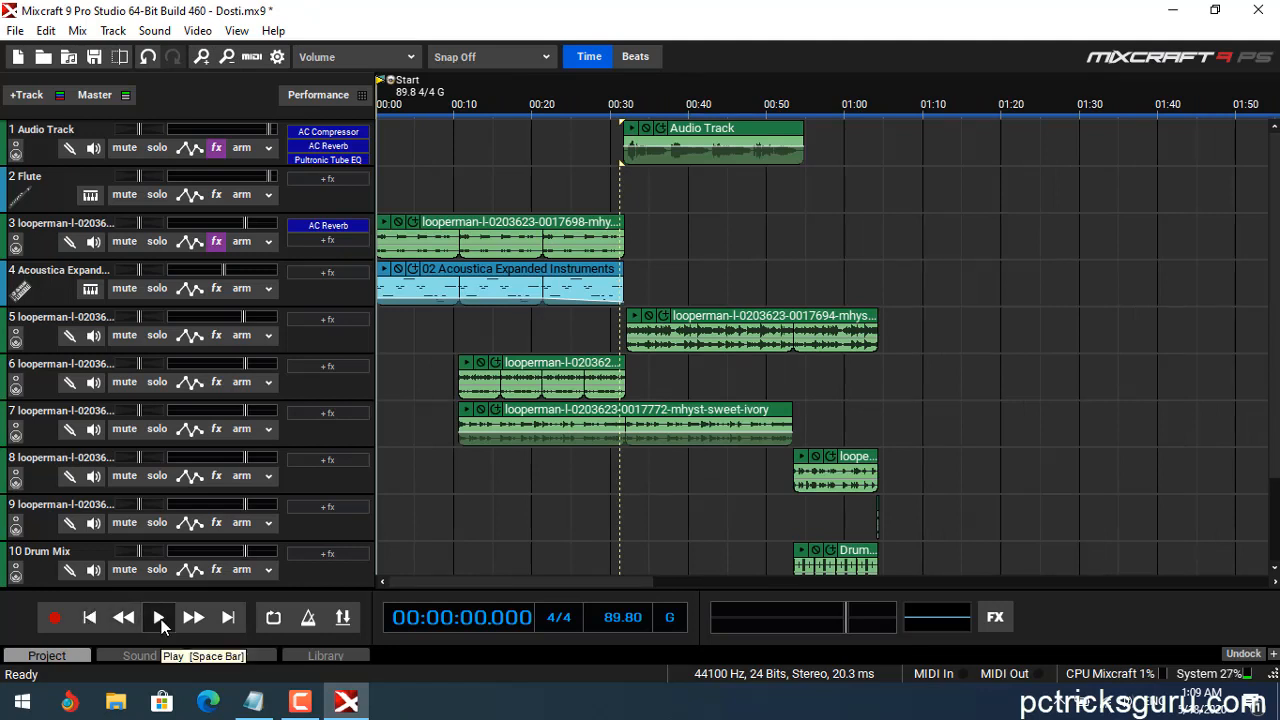
pyautogui.click(160, 618)
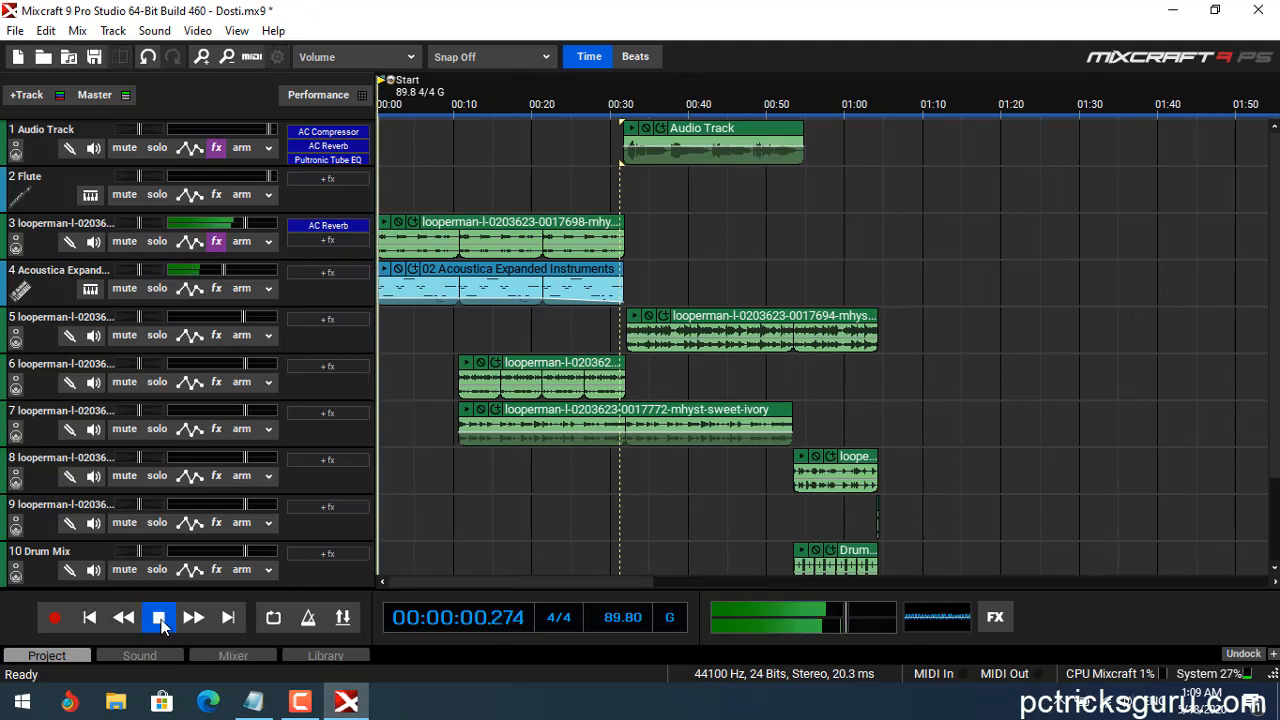
pyautogui.click(734, 86)
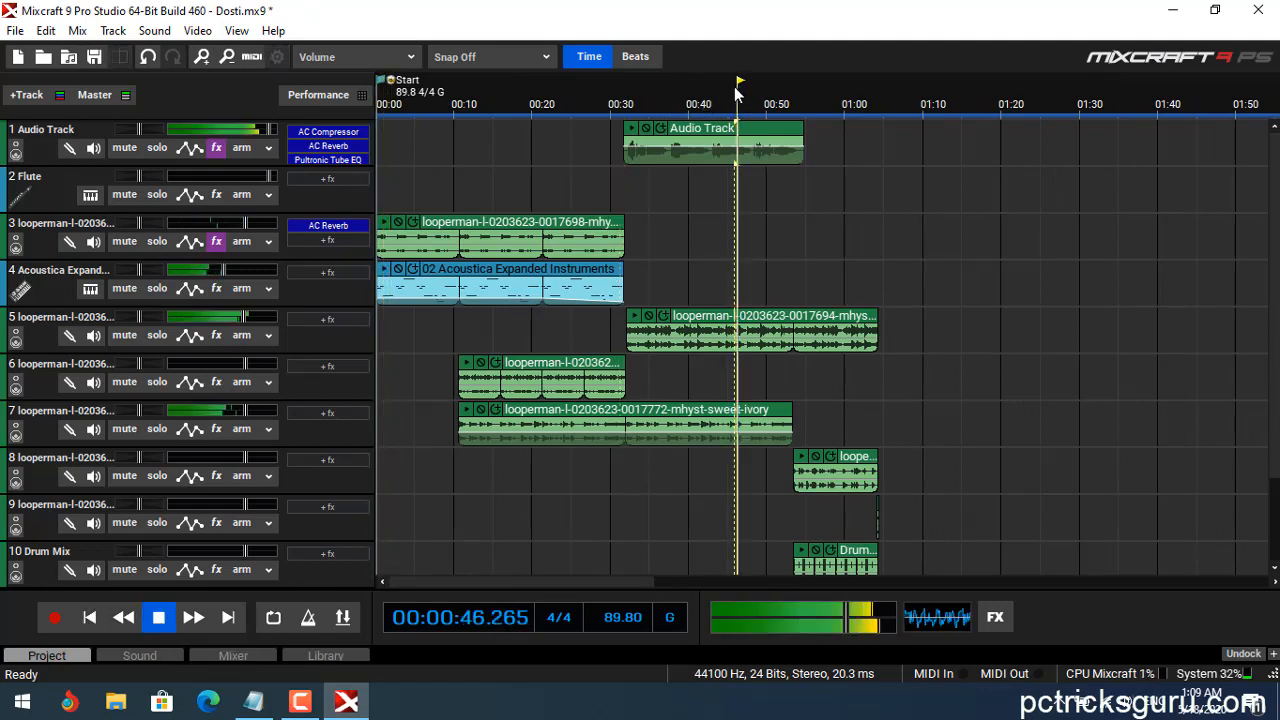
pyautogui.click(806, 112)
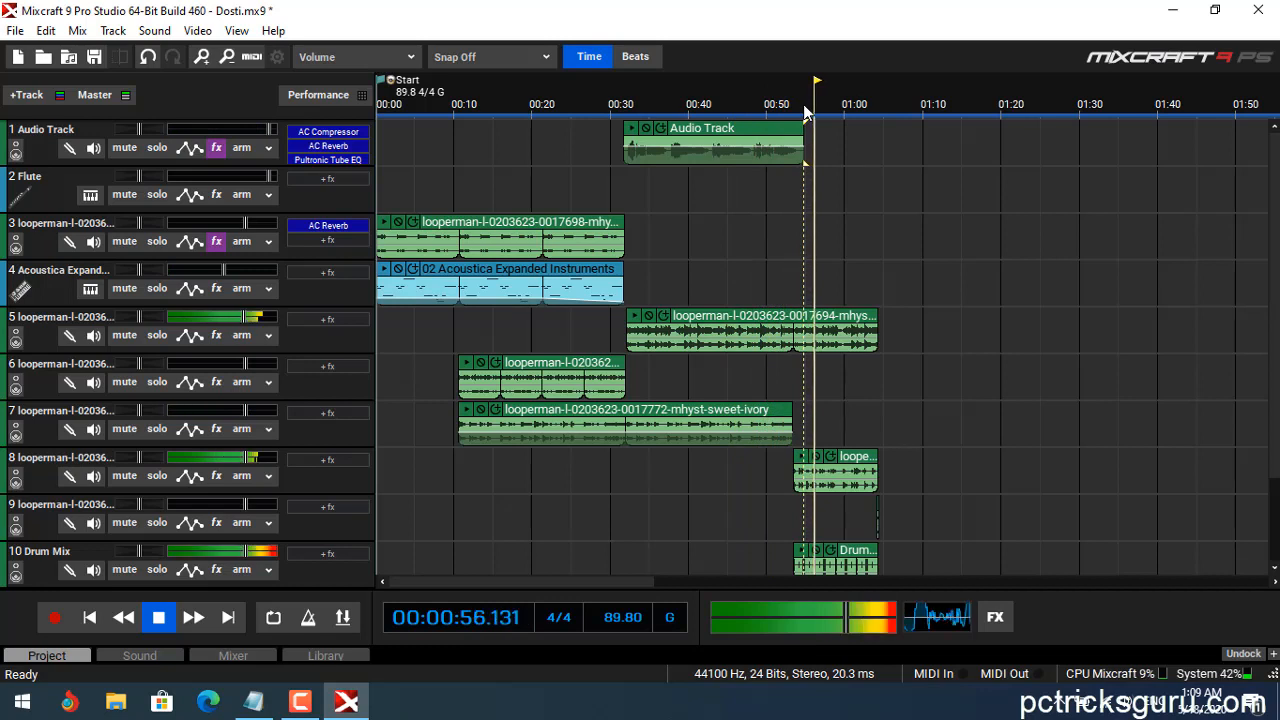
pyautogui.click(159, 618)
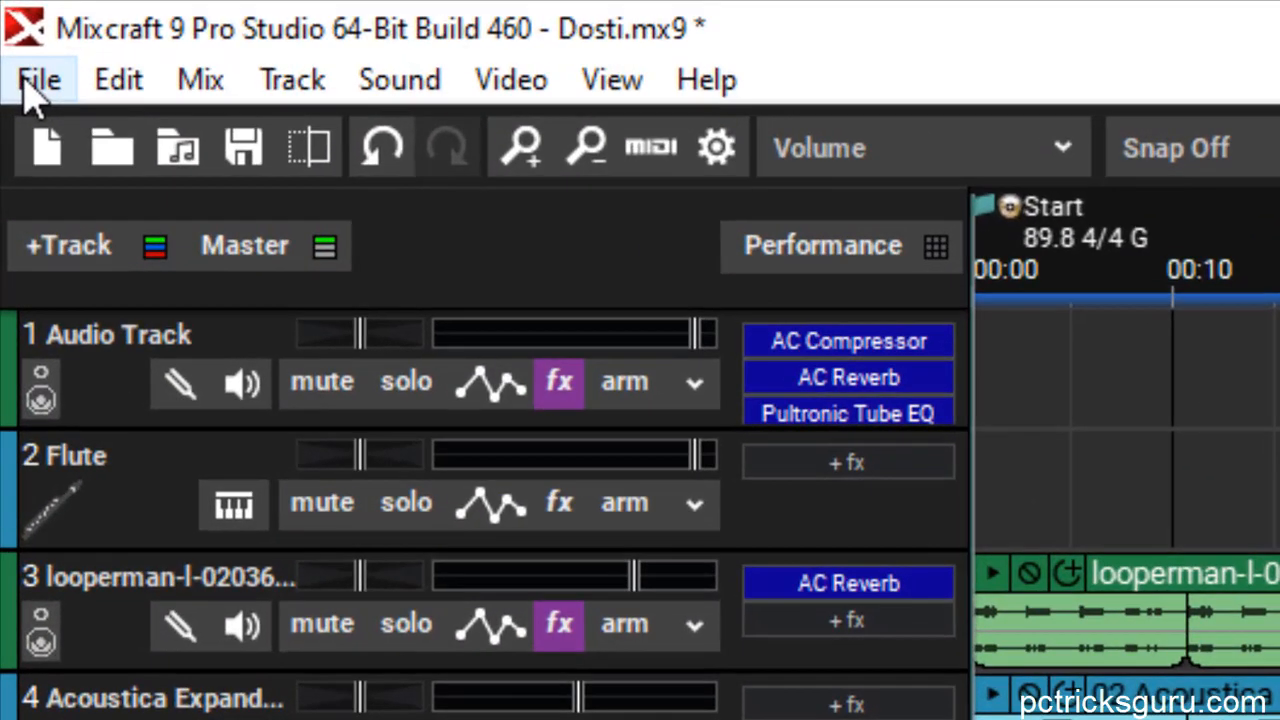
# Mix the project down to an MP3 named test on the Desktop, without saving the project changes, using the Super Quality 320 kbps stereo preset.
pyautogui.click(35, 85)
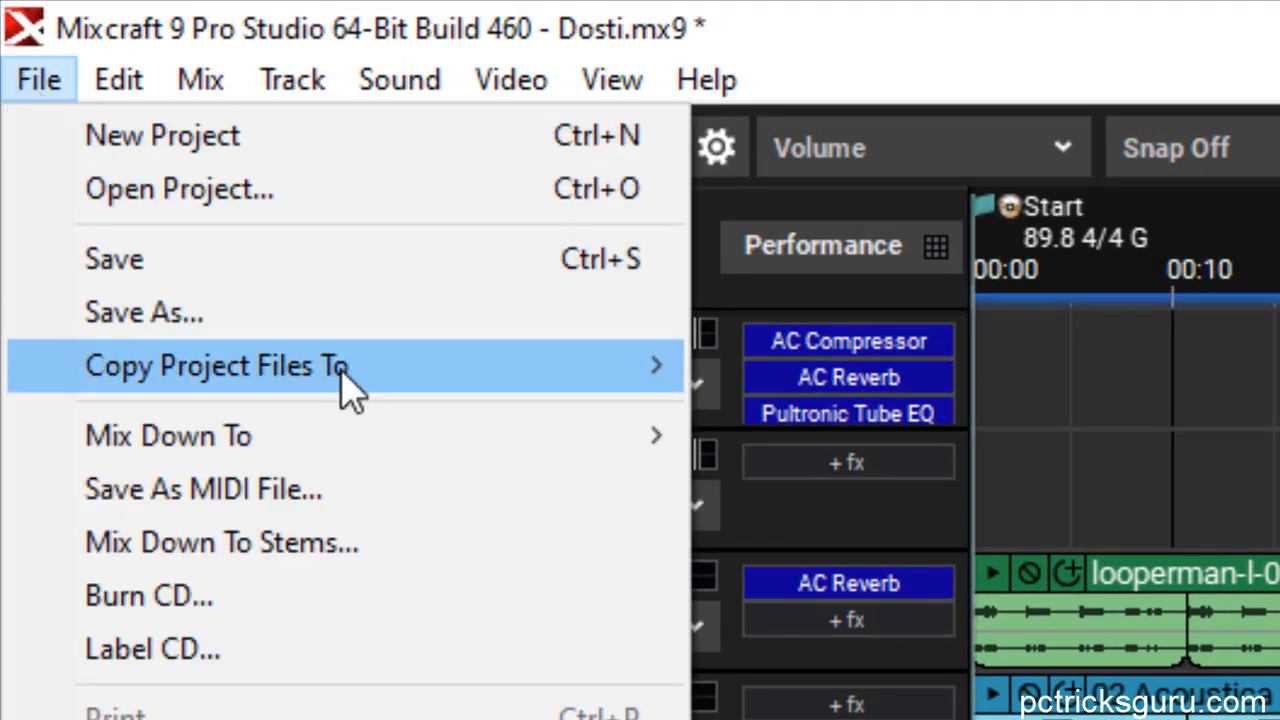
pyautogui.moveTo(443, 443)
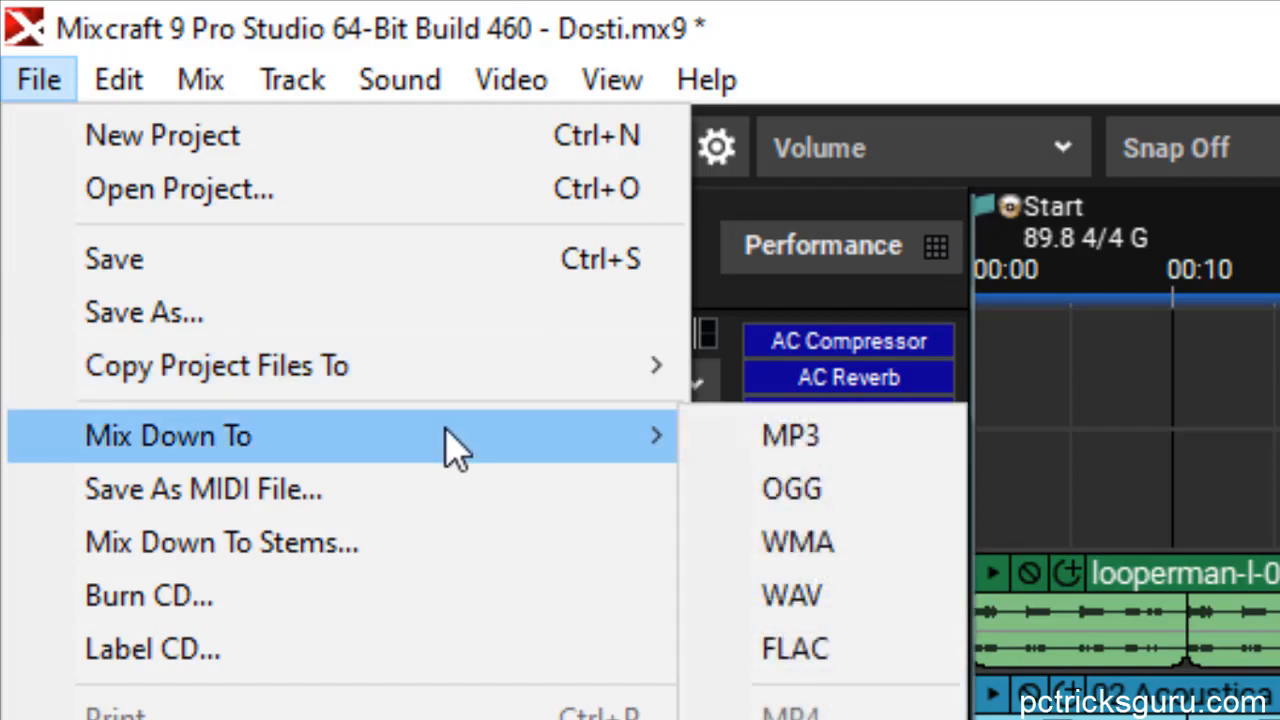
pyautogui.click(755, 440)
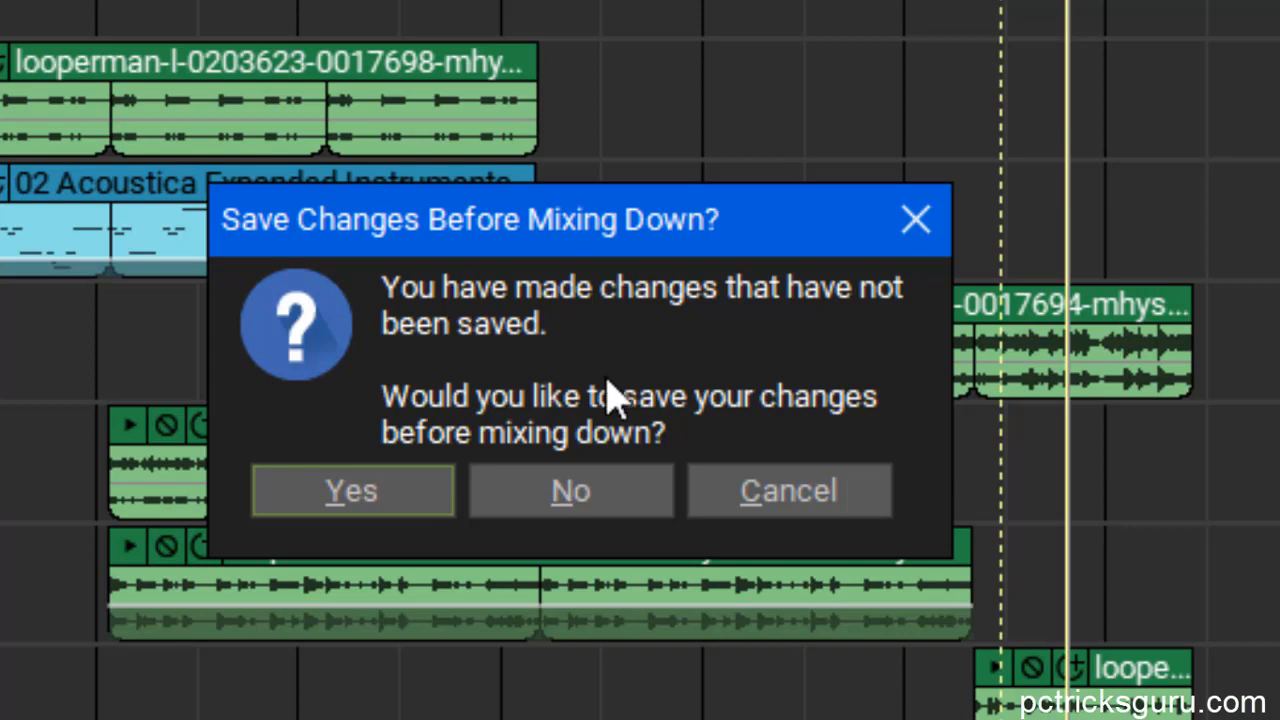
pyautogui.click(575, 516)
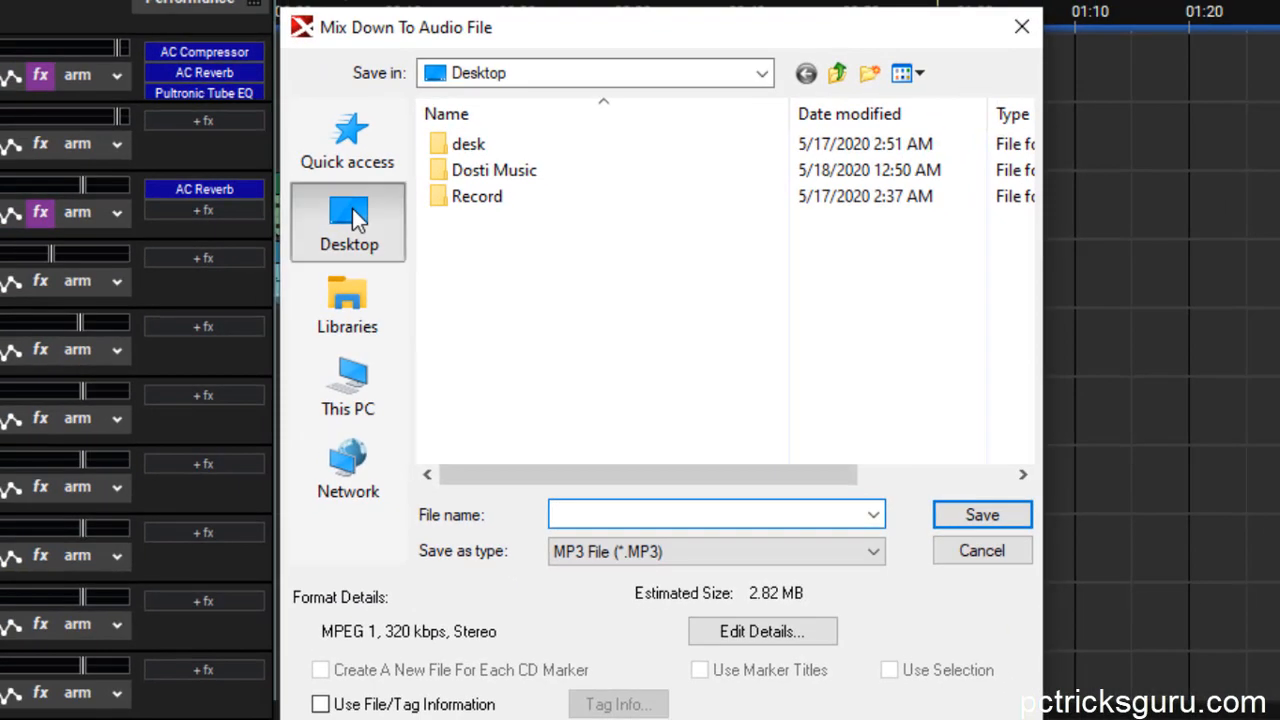
pyautogui.click(48, 129)
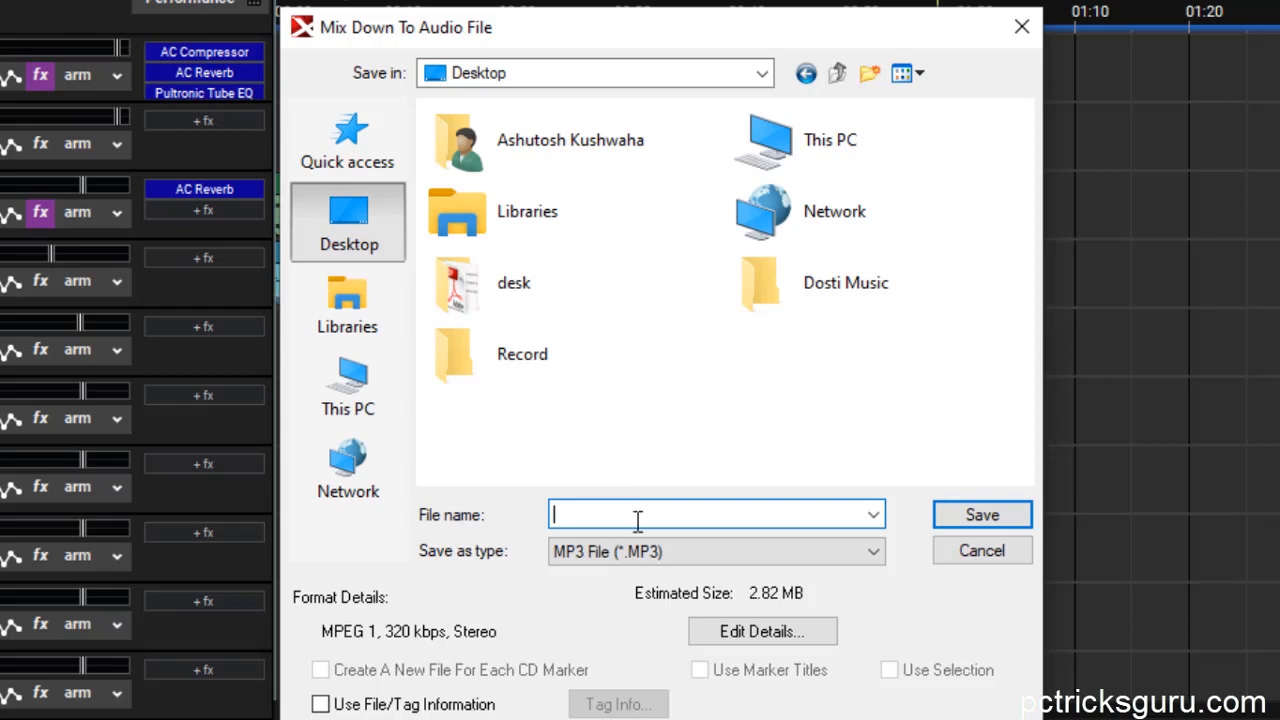
pyautogui.write('test')
pyautogui.click(741, 632)
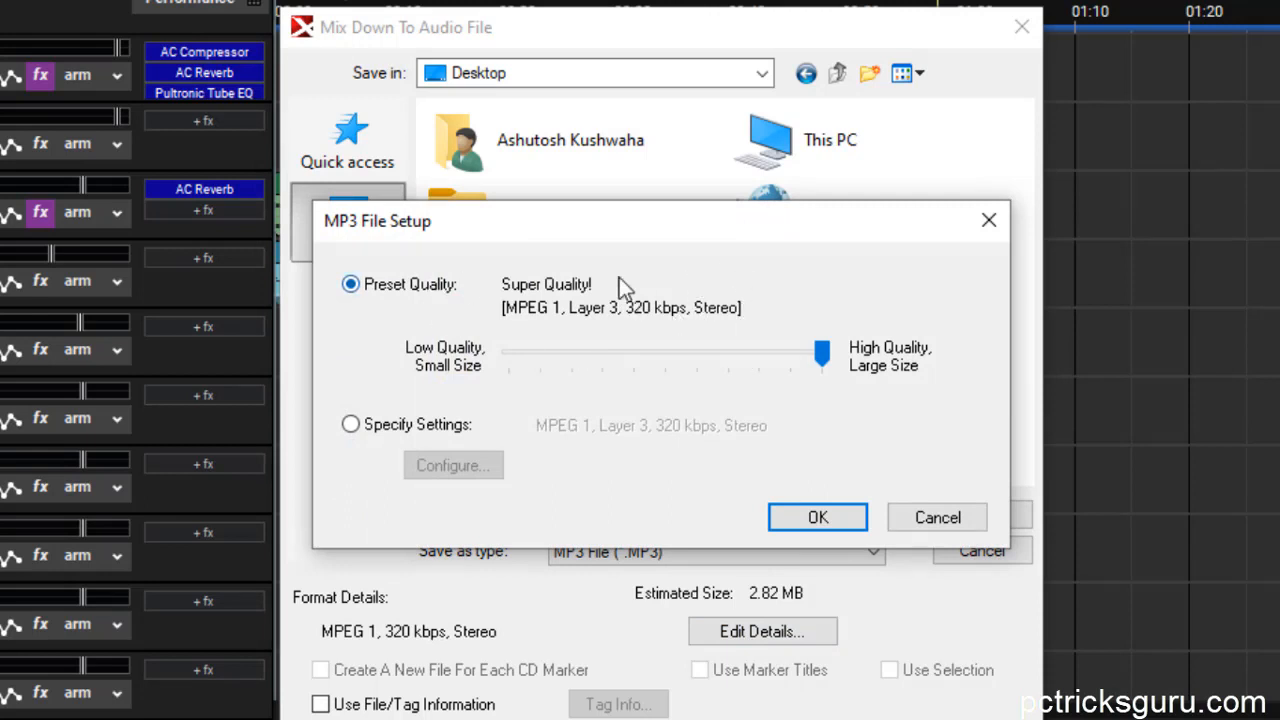
pyautogui.click(803, 528)
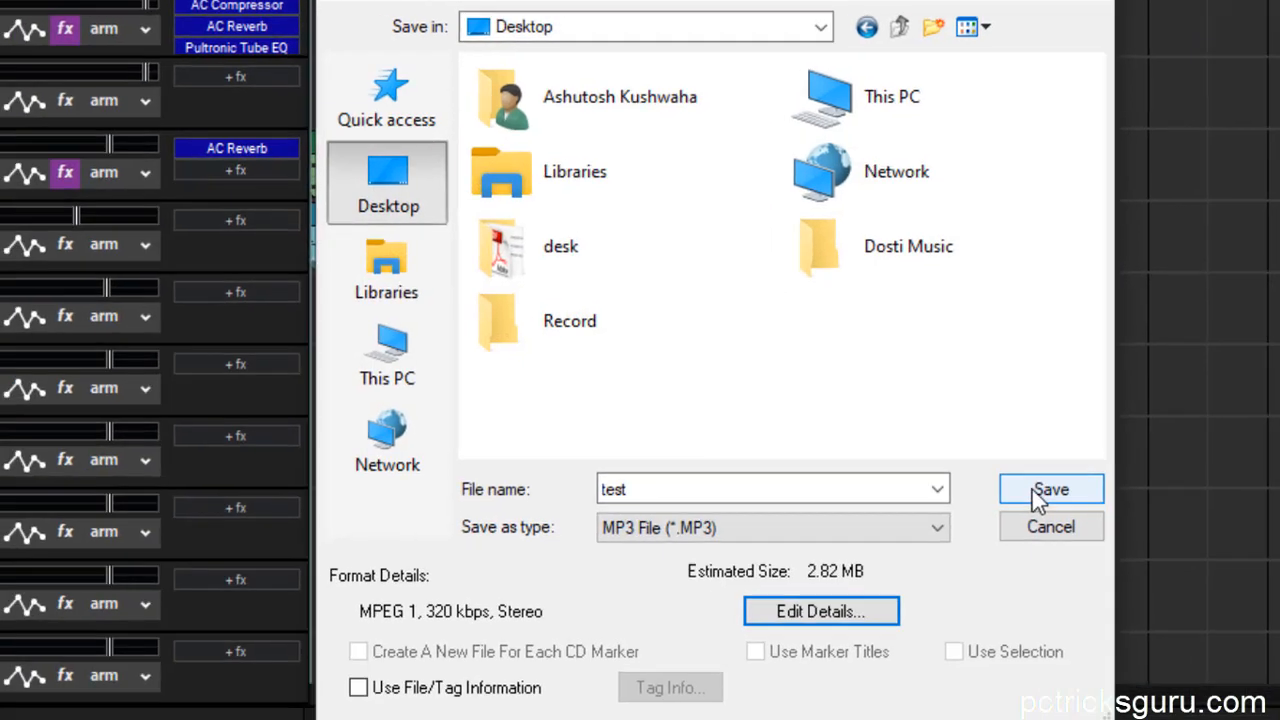
pyautogui.click(980, 516)
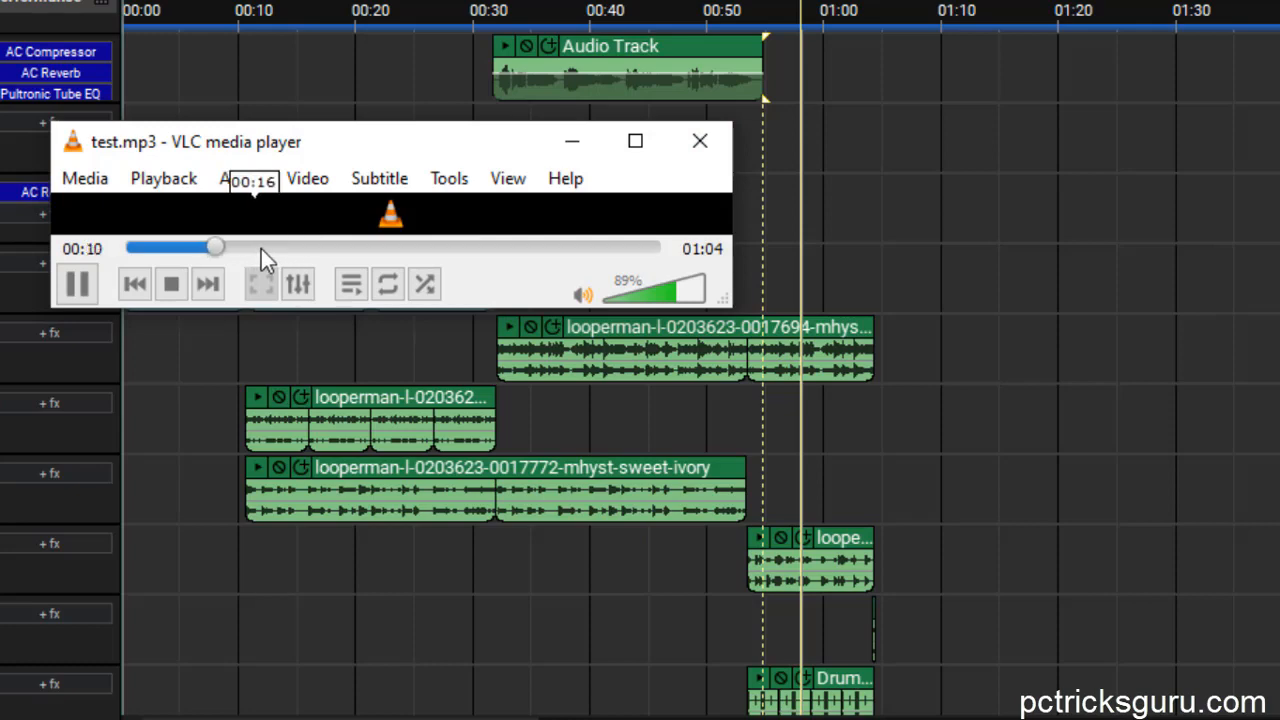
# Listen to test.mp3 in VLC media player, skipping ahead to about 00:25 and on to the vocal section around 00:30.
pyautogui.click(331, 250)
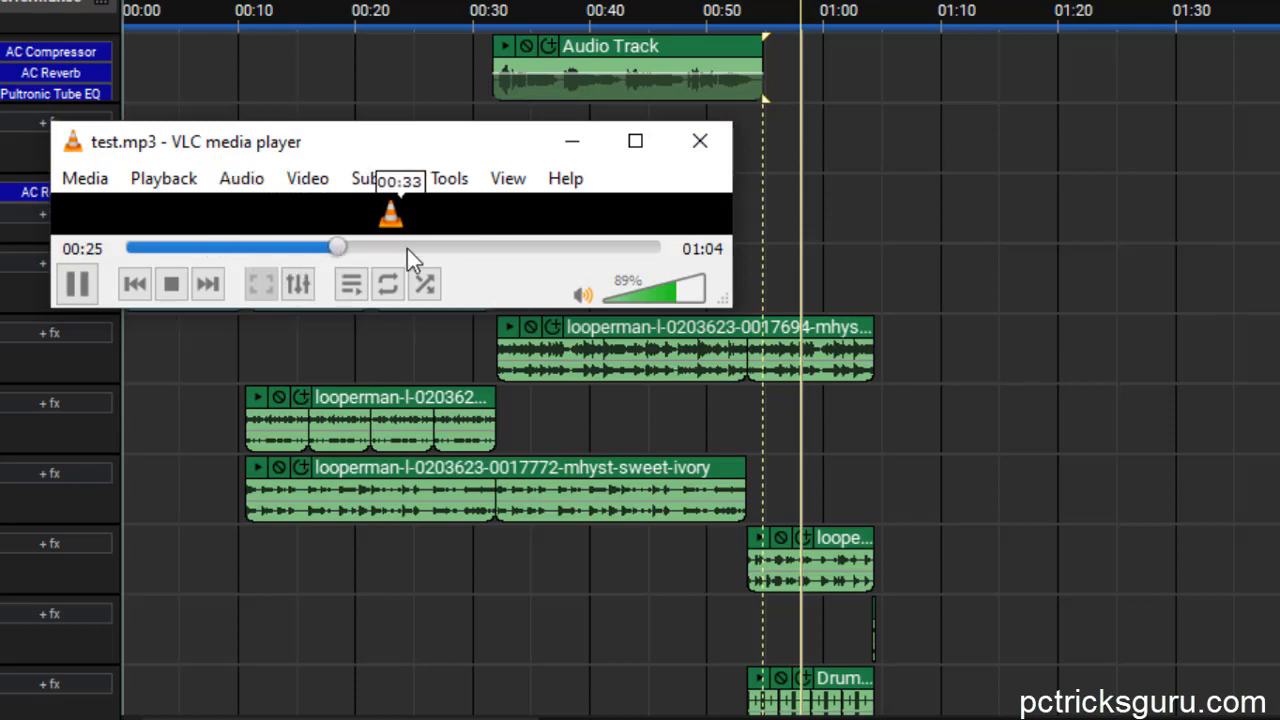
pyautogui.click(407, 249)
pyautogui.click(355, 248)
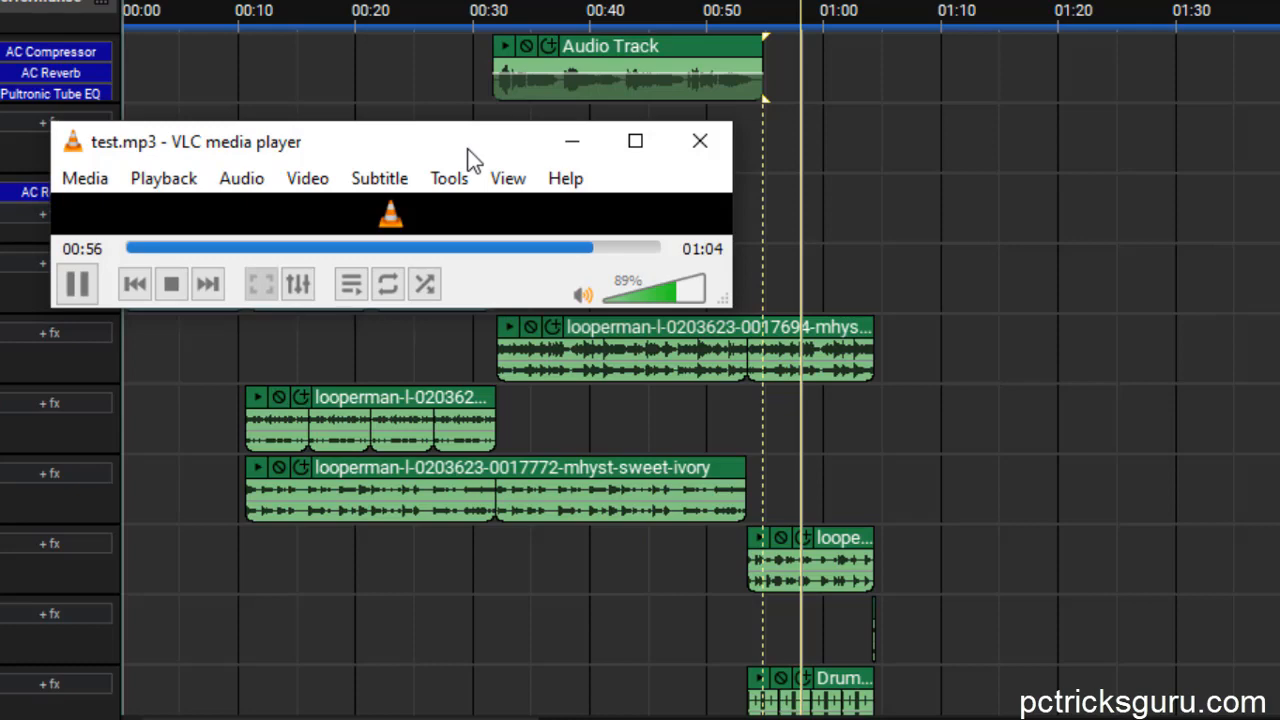
# Stop and close the test.mp3 playback in VLC, and exit Mixcraft without saving the project changes.
pyautogui.click(166, 293)
pyautogui.click(713, 150)
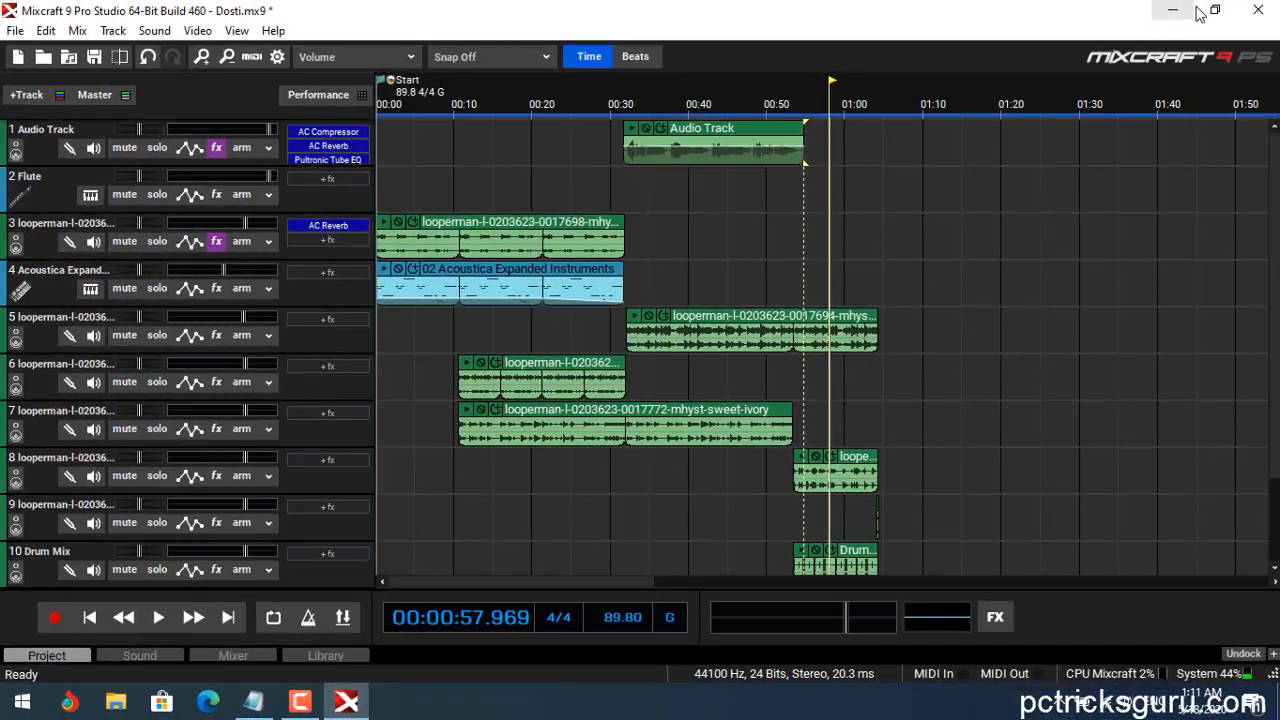
pyautogui.click(1257, 12)
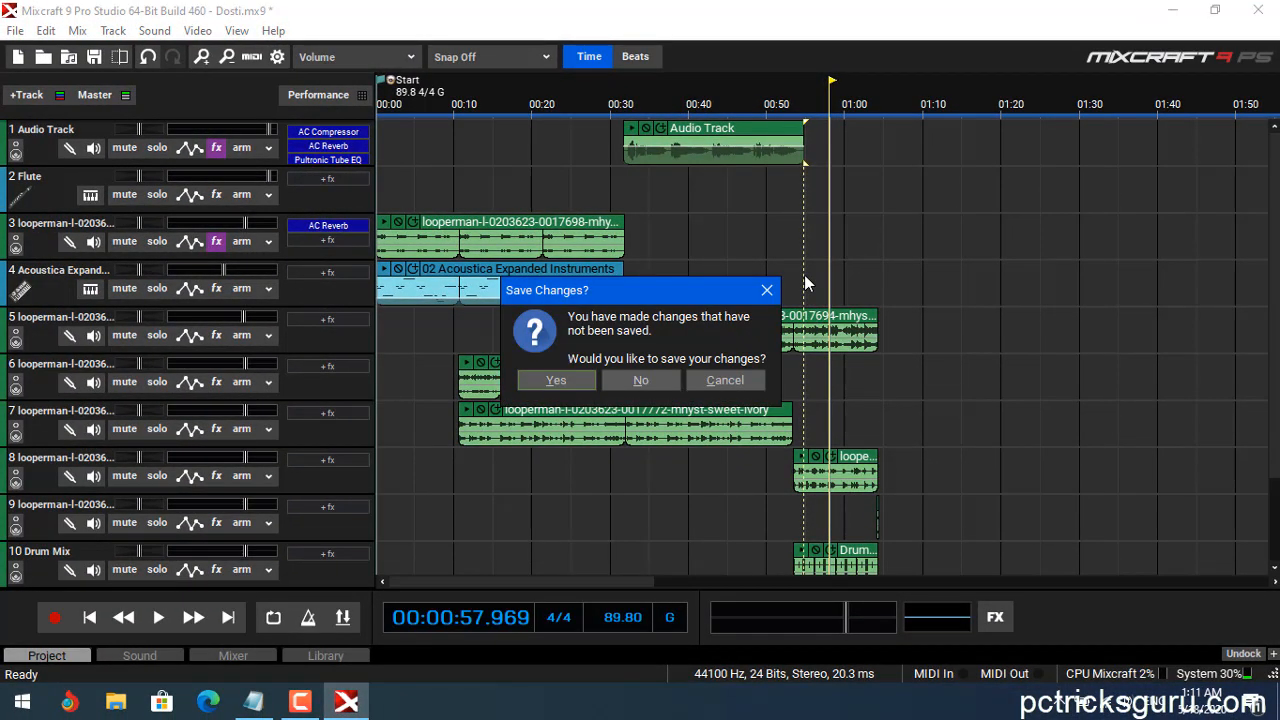
pyautogui.click(638, 382)
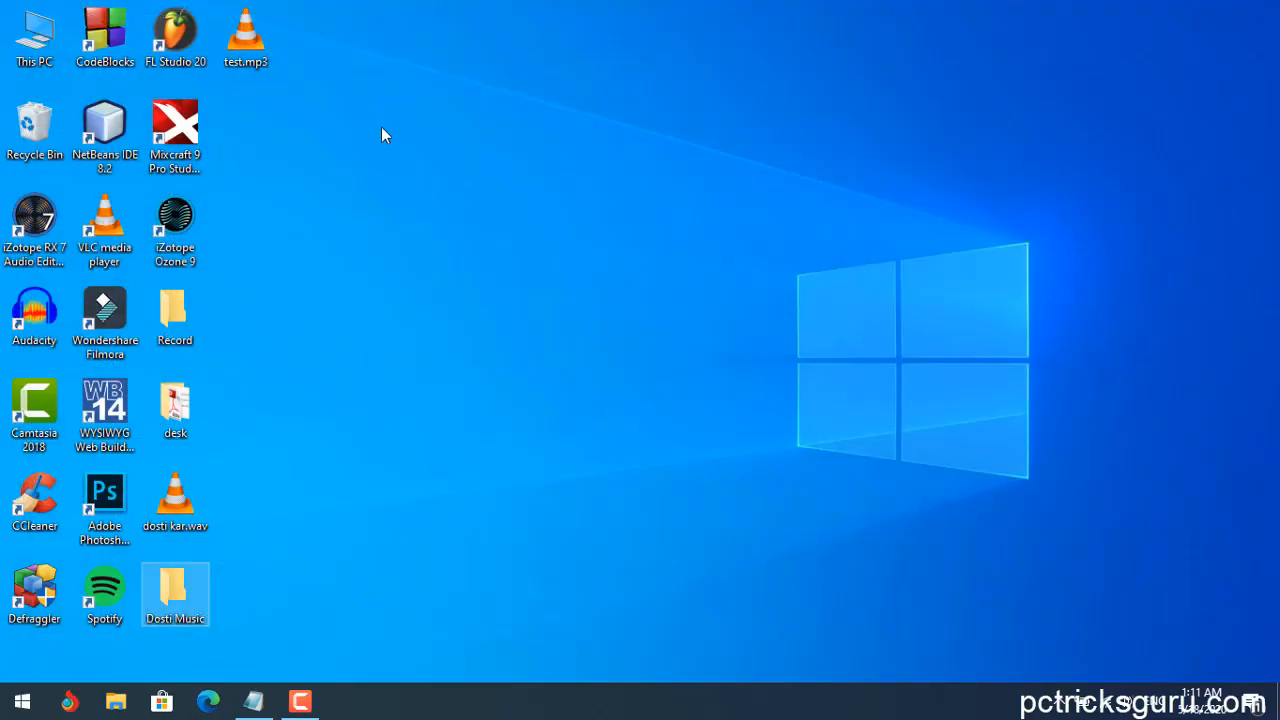
# Open test.mp3 from the desktop in VLC media player, skip ahead to the vocal section, and close the player.
pyautogui.doubleClick(245, 38)
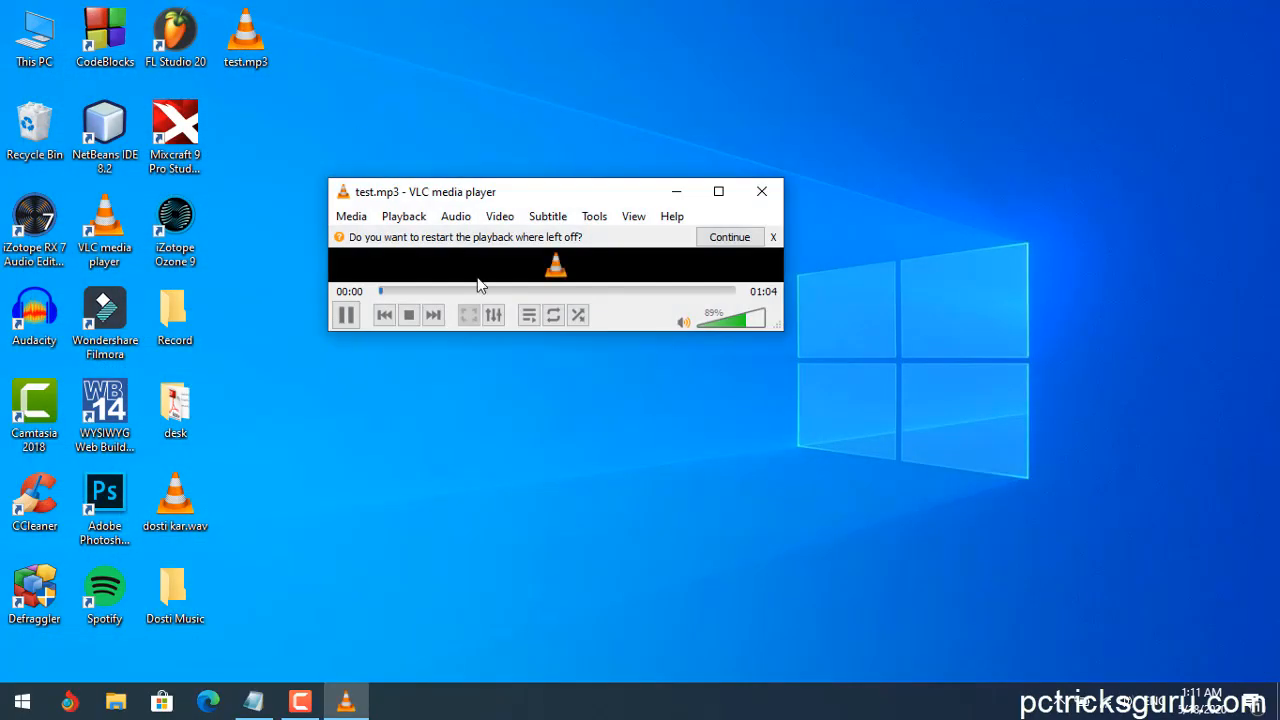
pyautogui.moveTo(545, 297); pyautogui.dragTo(590, 295)
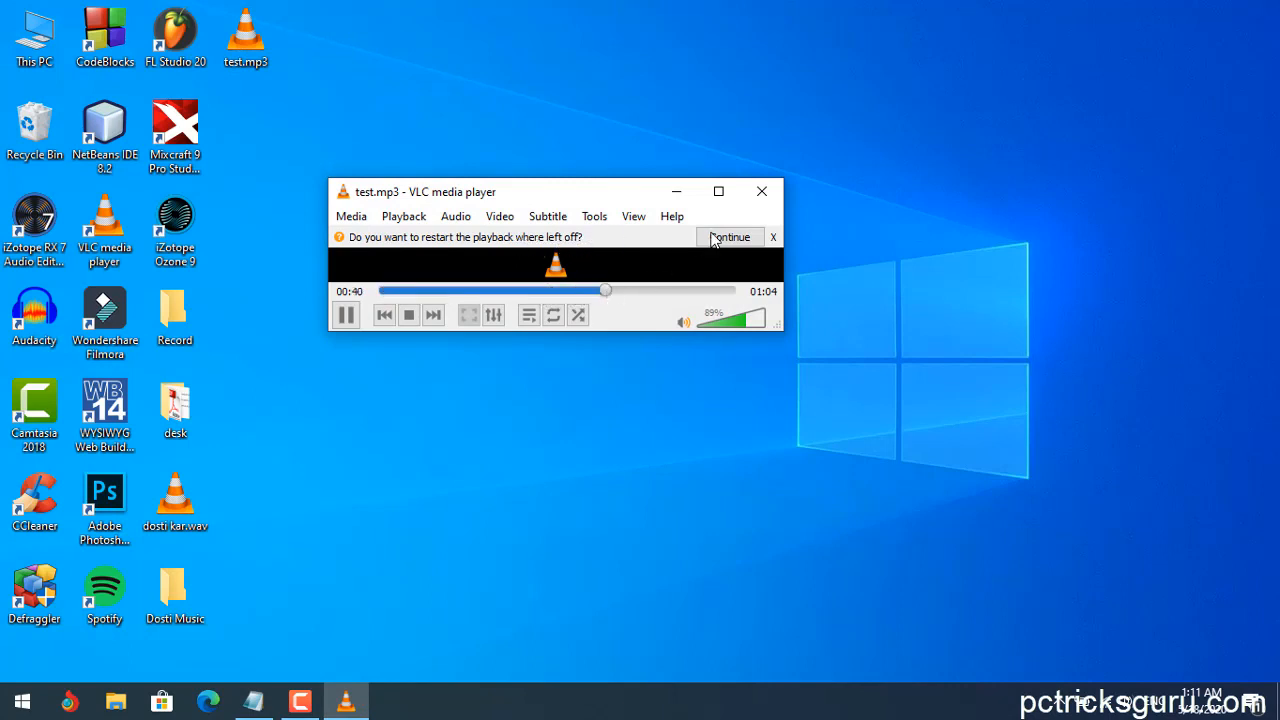
pyautogui.click(761, 191)
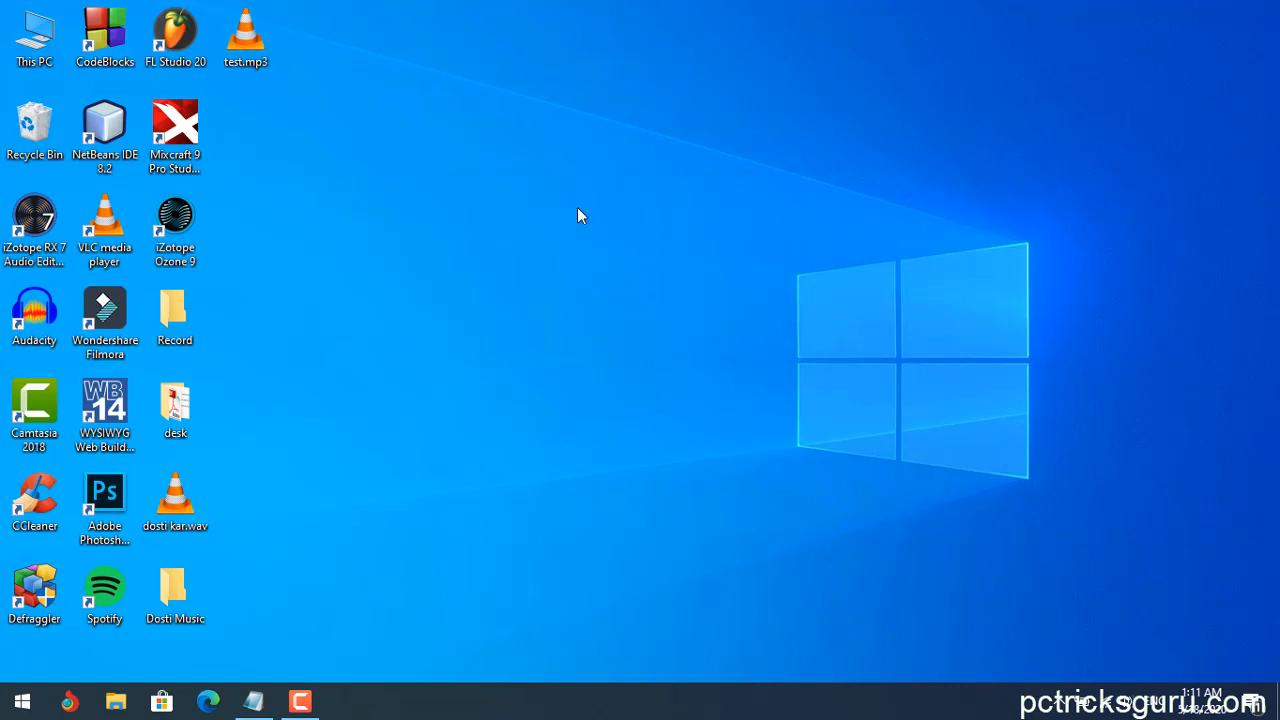